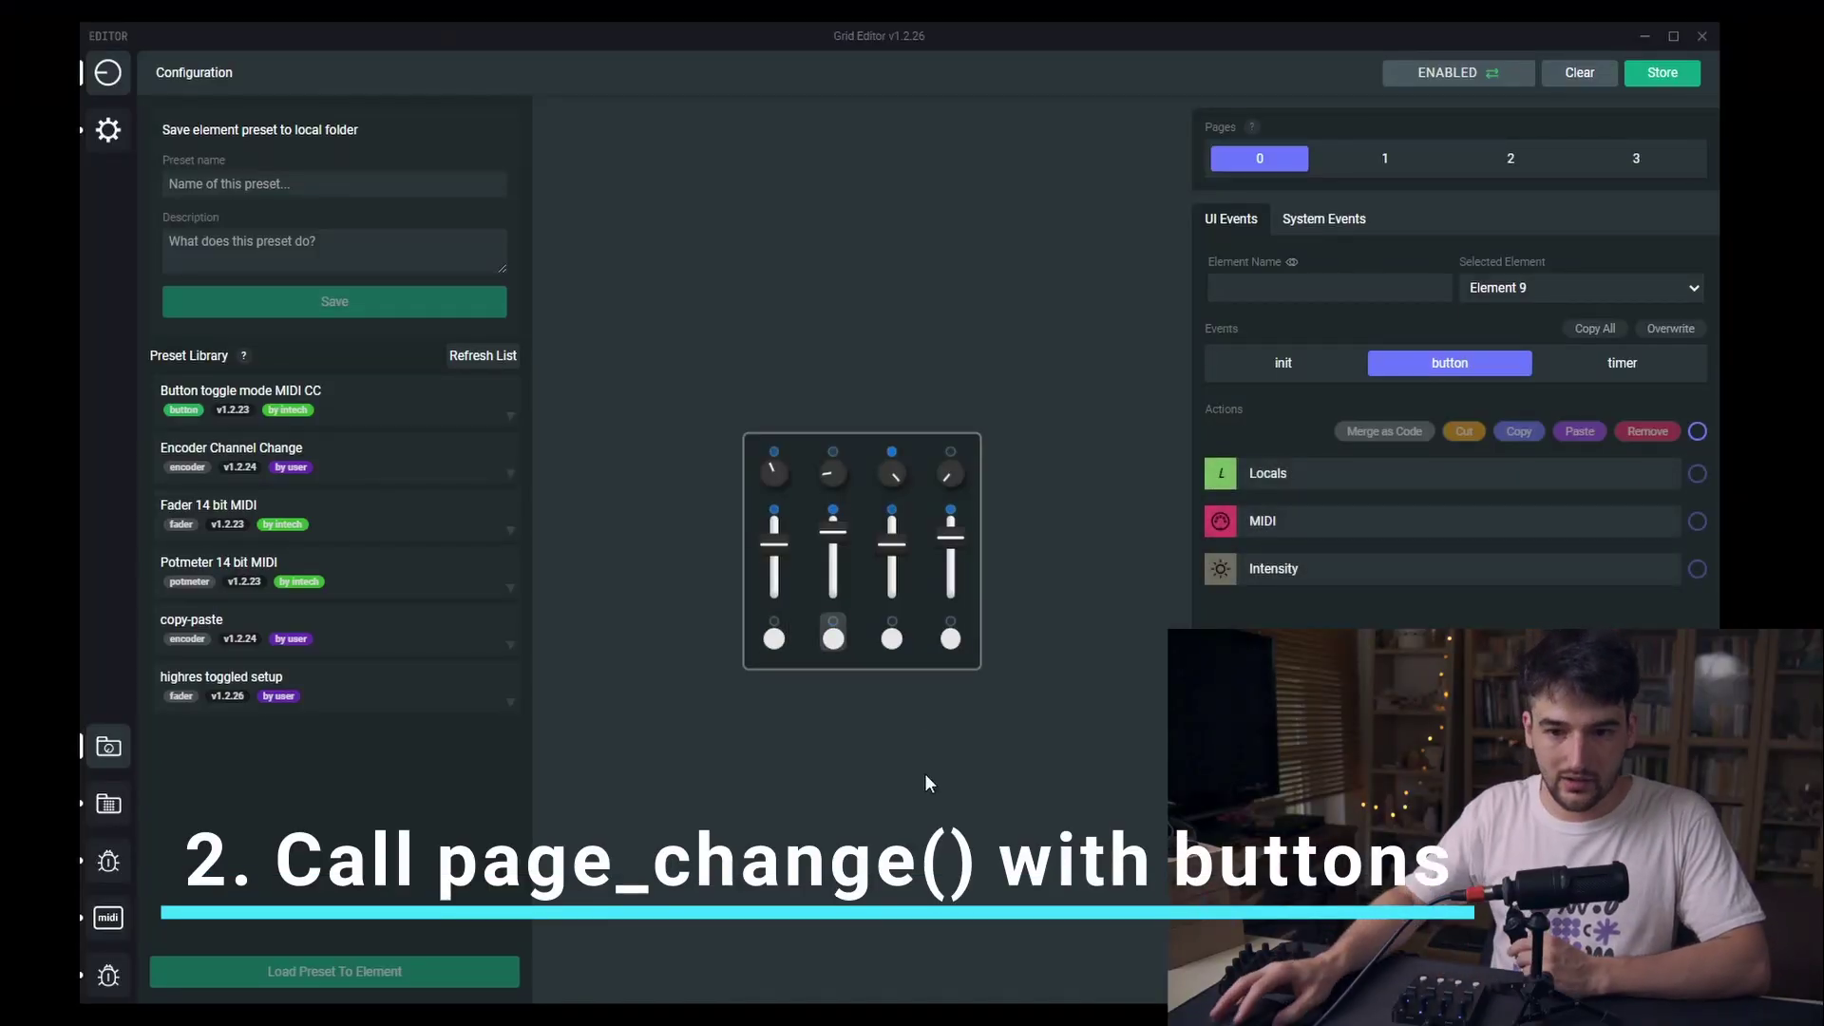
- Clear the page configuration and add a code block containing page_load(0) after the MIDI action in Element 8's button event
{"action": "left_click", "coordinate": [1579, 80]}
{"action": "left_click", "coordinate": [1531, 185]}
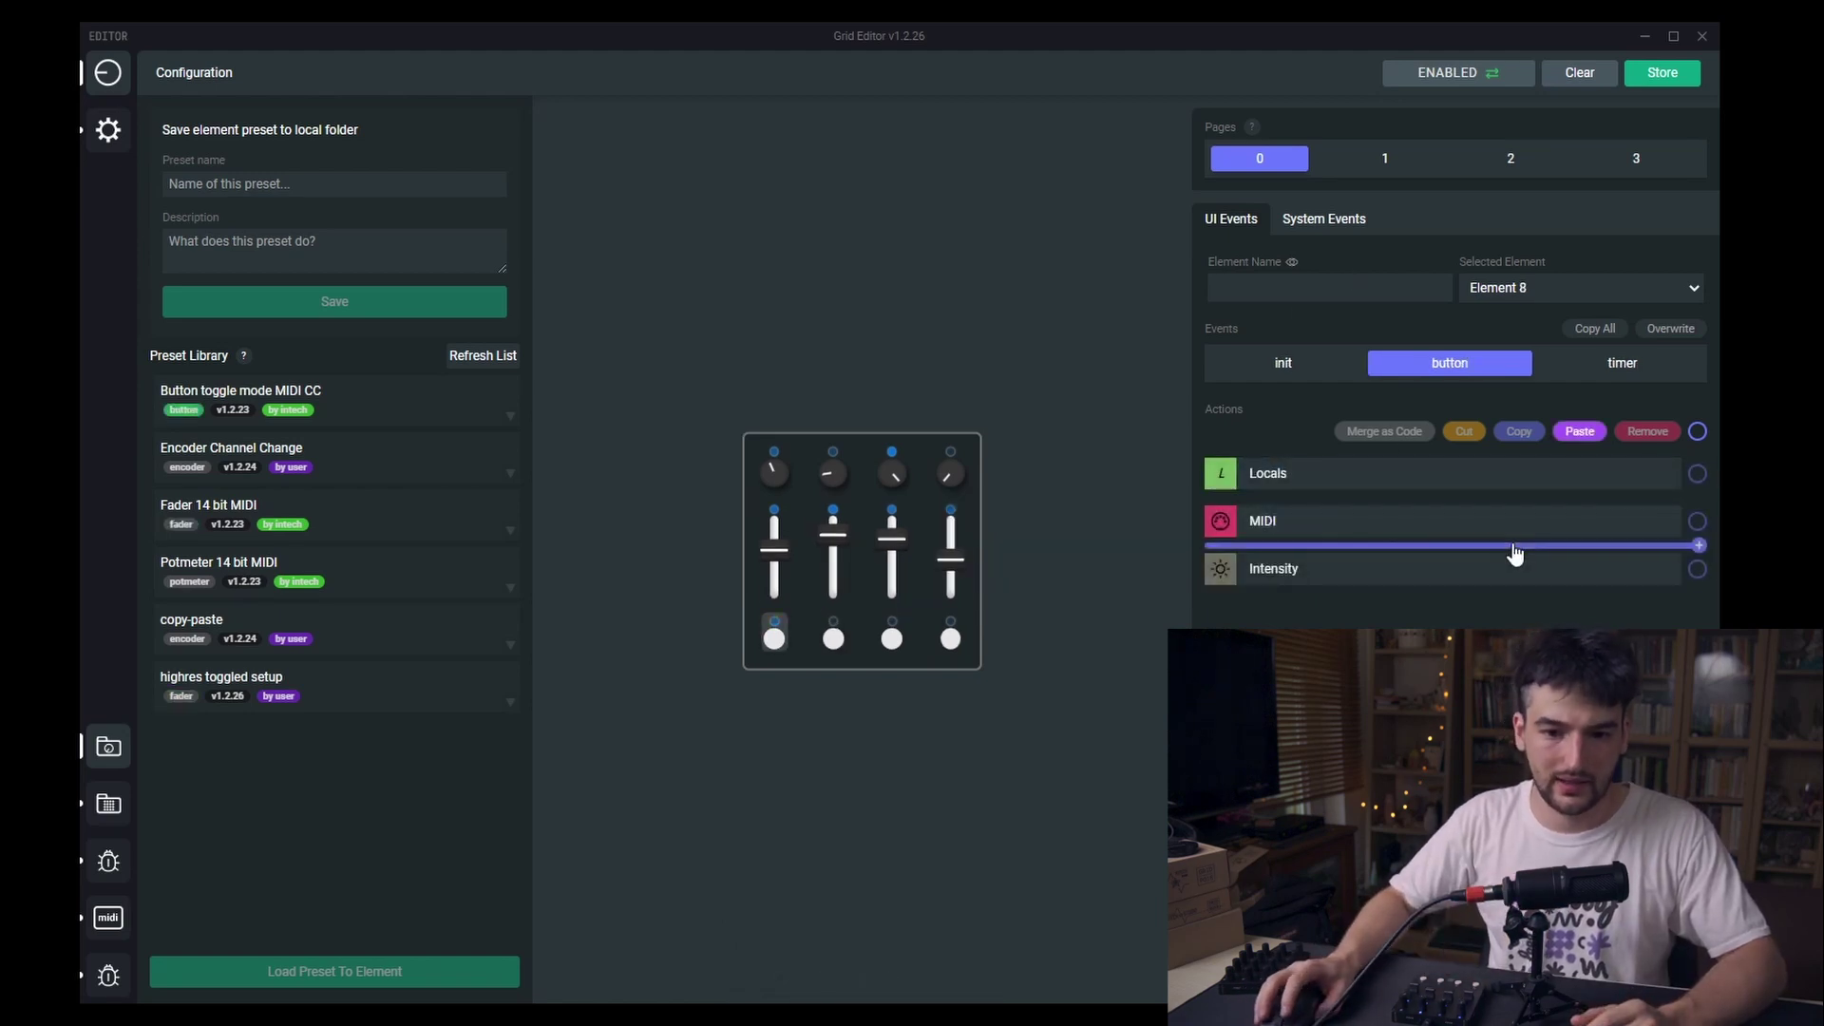
{"action": "left_click", "coordinate": [1699, 546]}
{"action": "scroll", "coordinate": [957, 690], "scroll_direction": "down", "scroll_amount": 5}
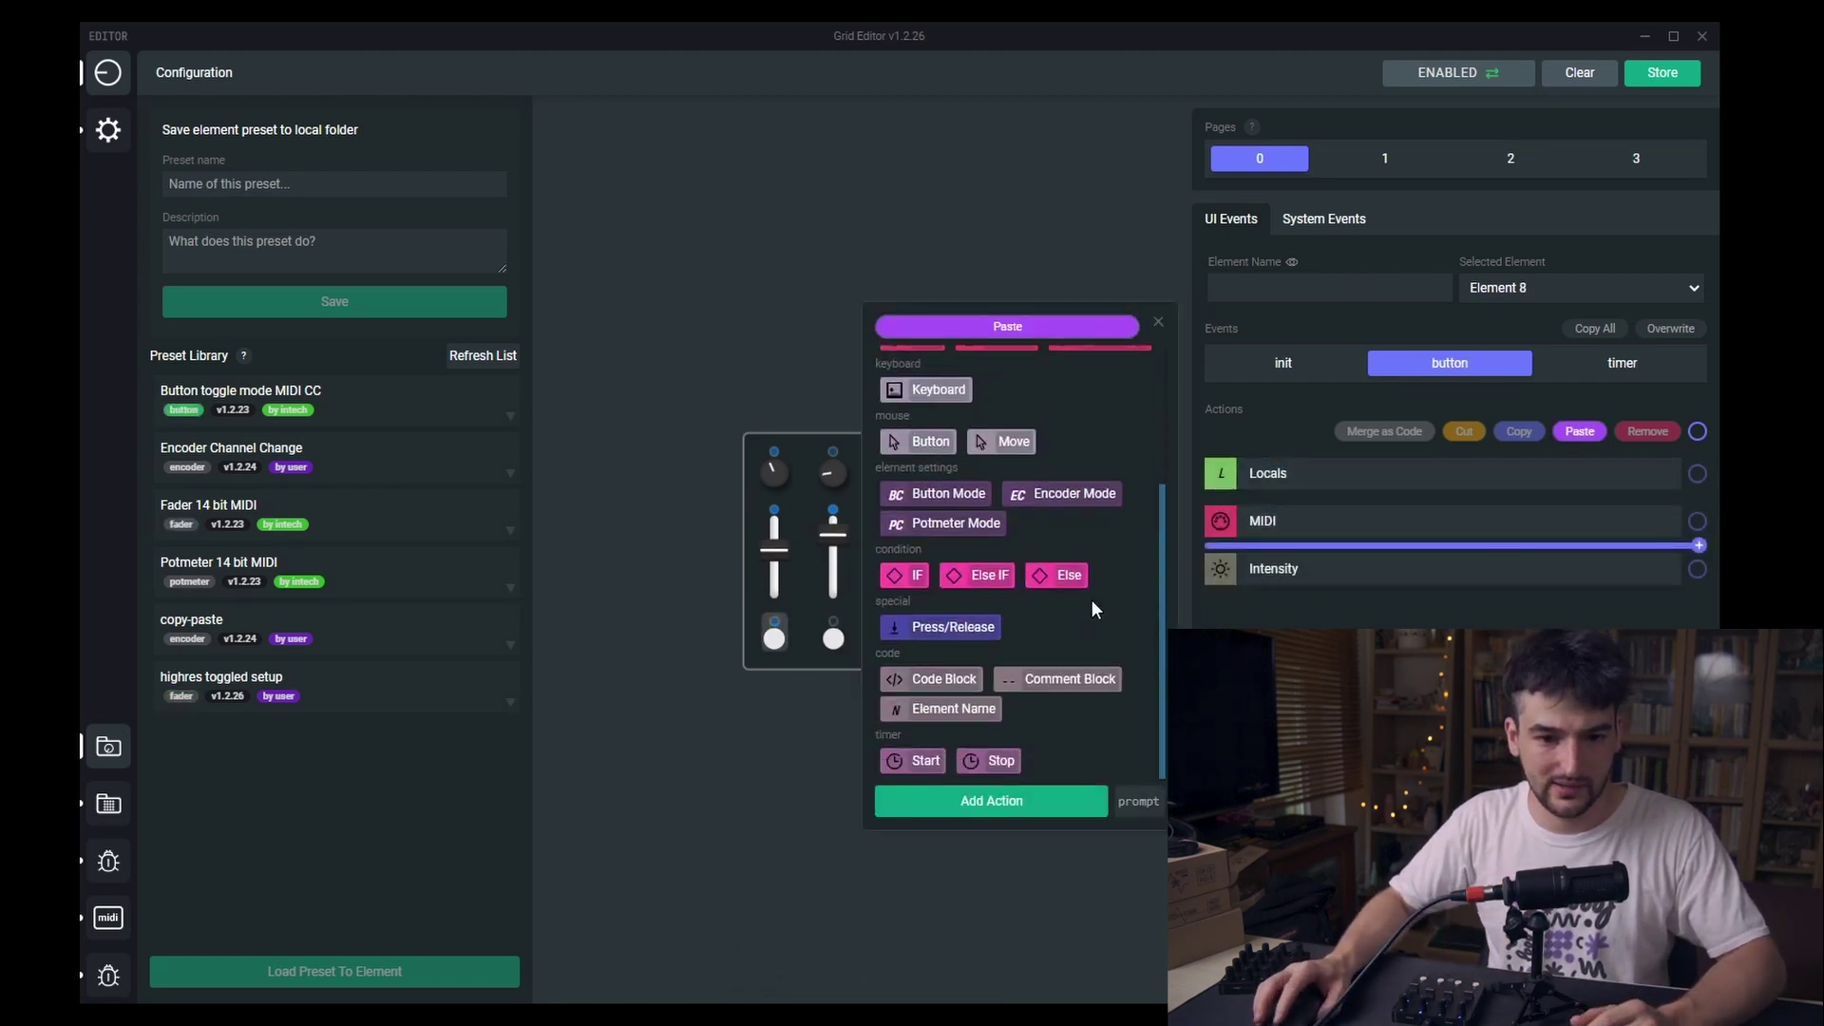
{"action": "left_click", "coordinate": [962, 691]}
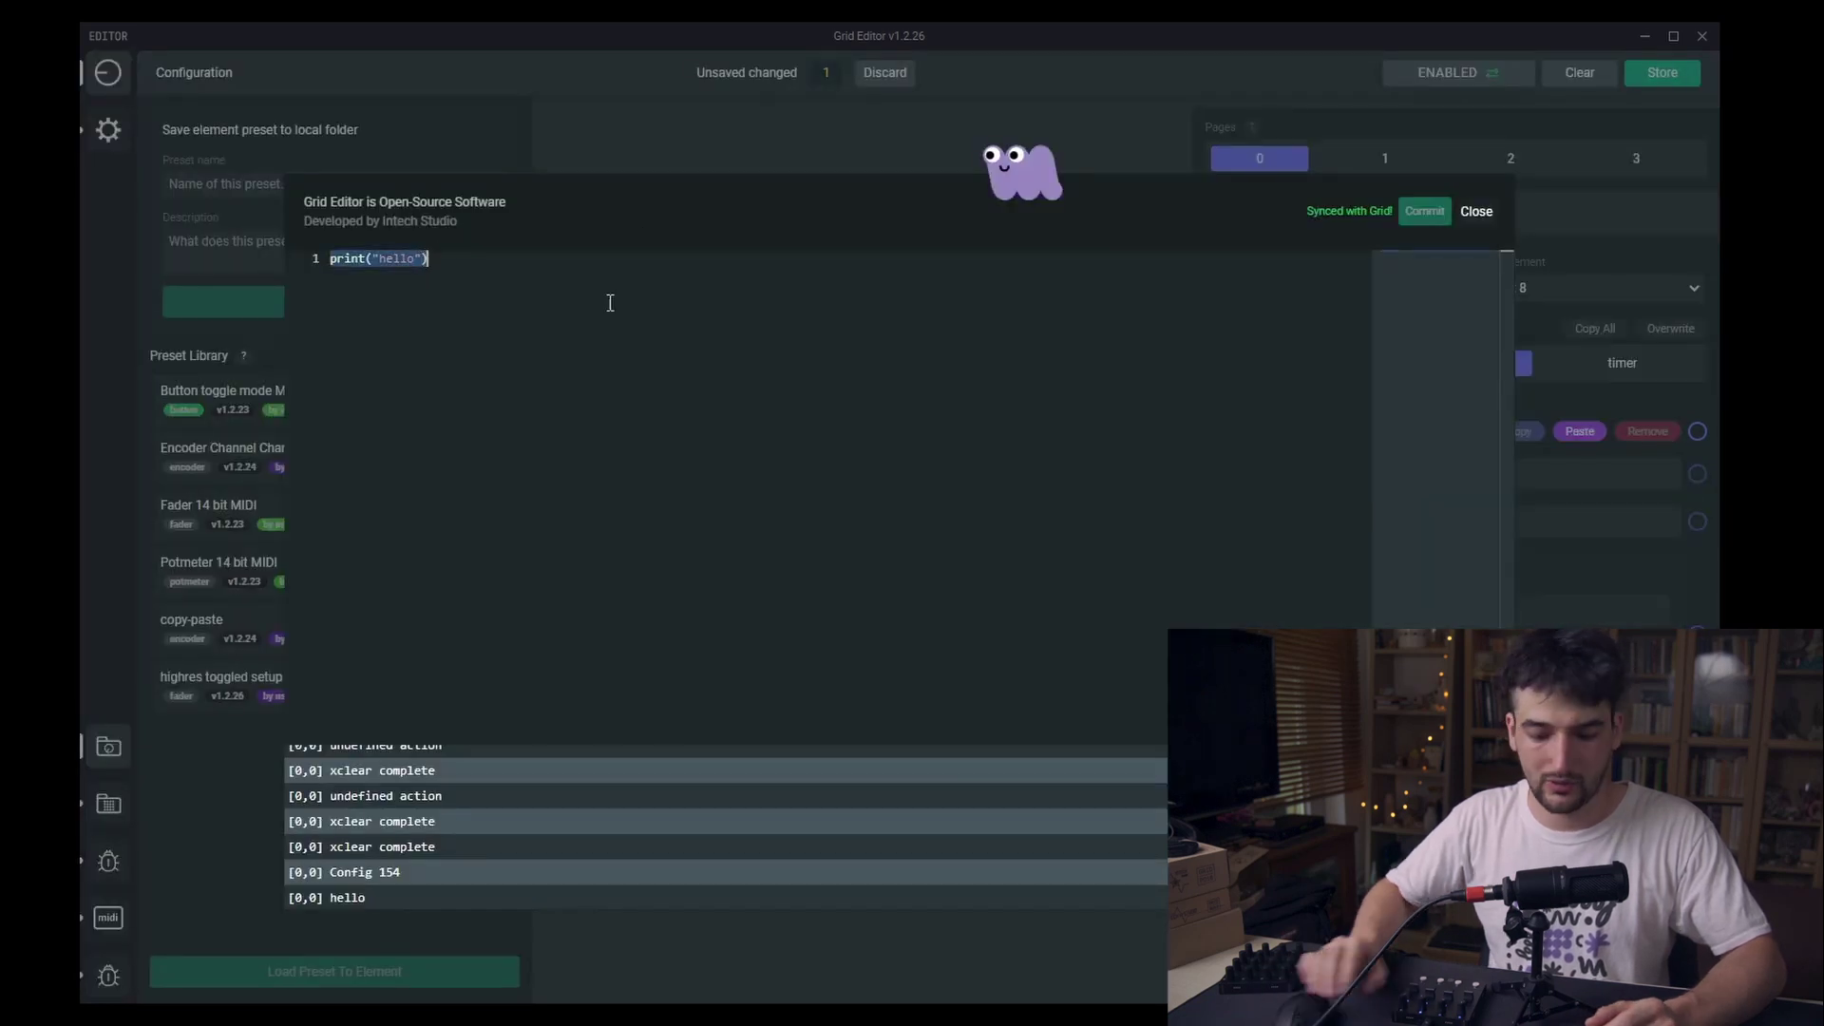
{"action": "type", "text": "page_load(0"}
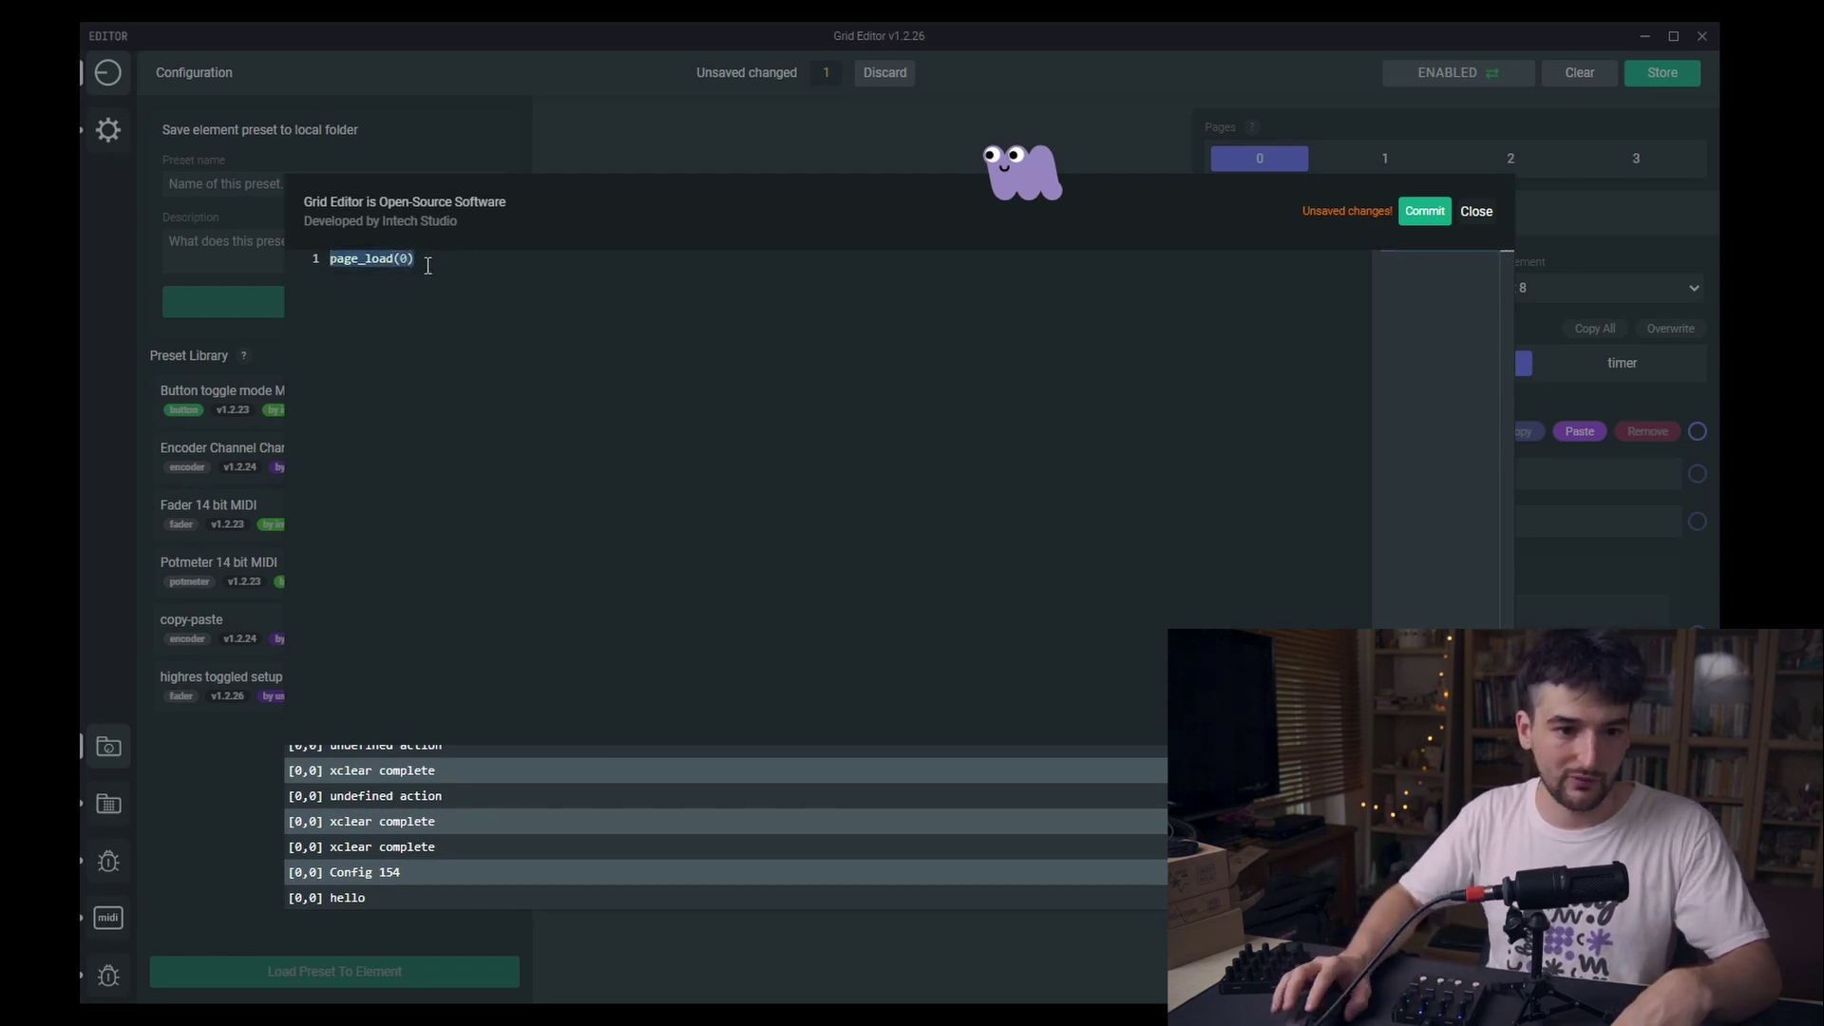
{"action": "left_click", "coordinate": [1422, 211]}
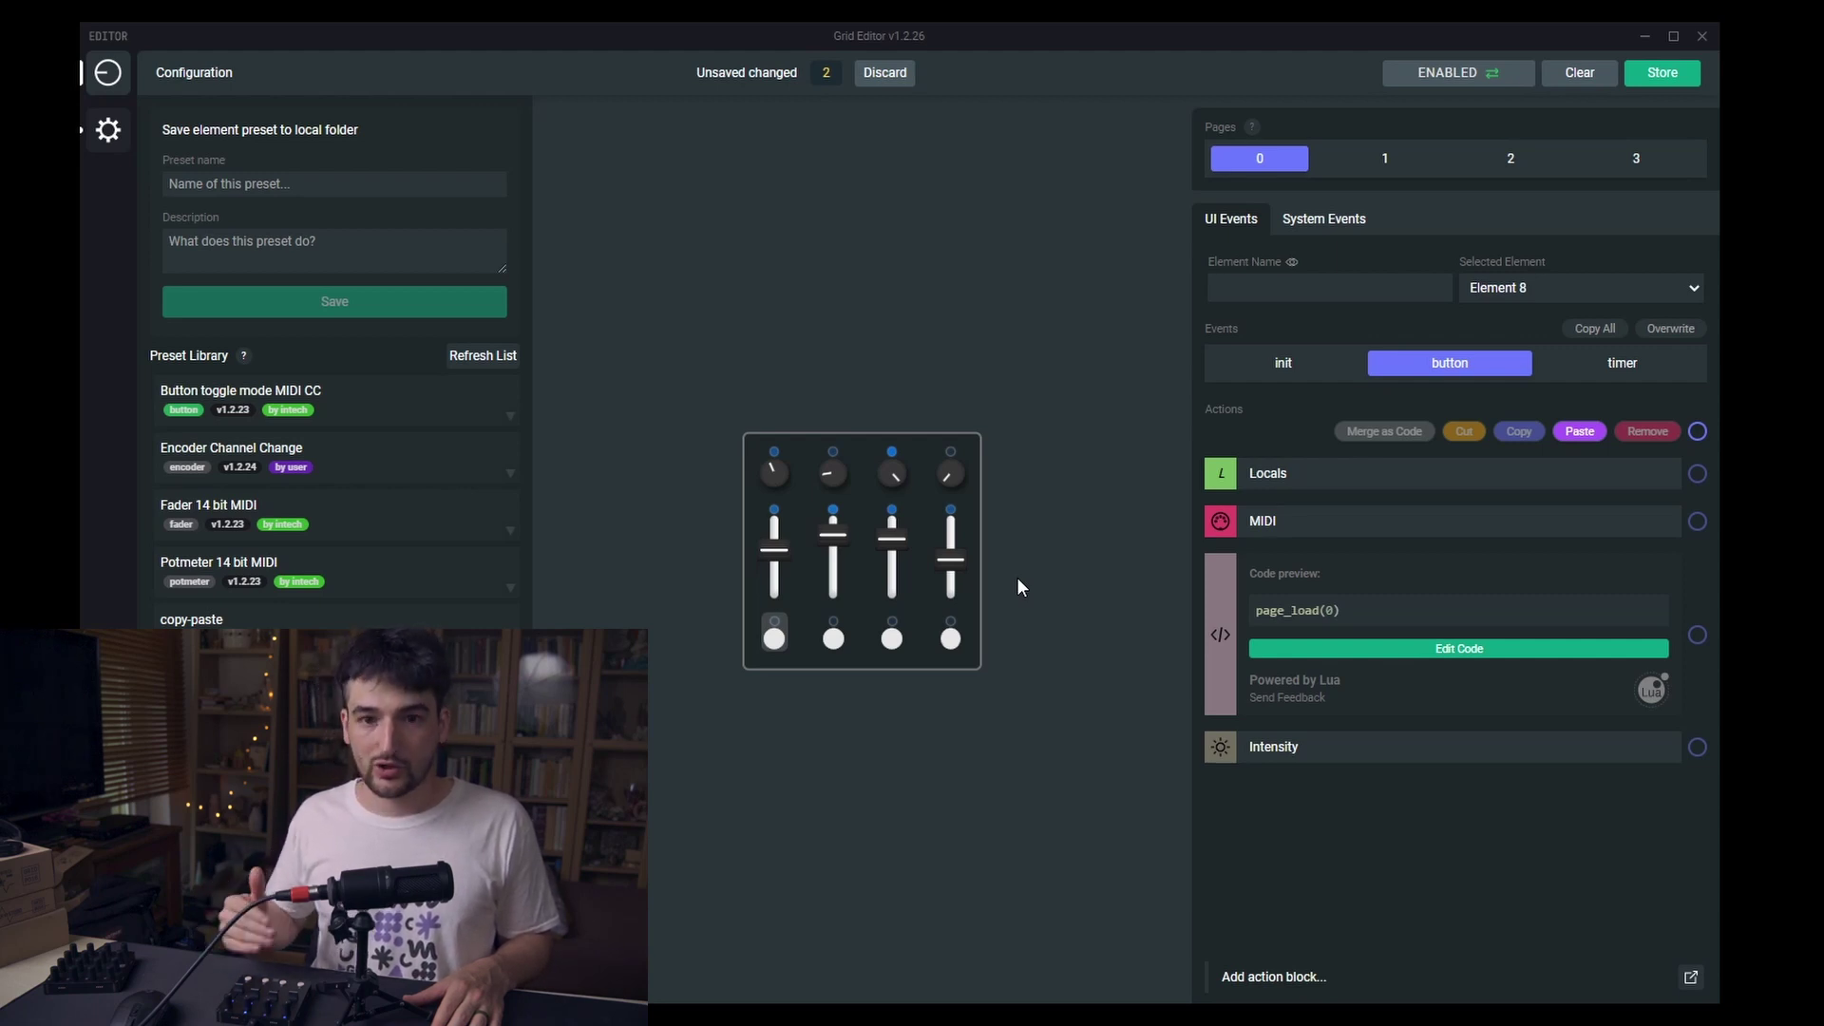
- Add a Press/Release block after Element 8's MIDI action and move the page_load(0) code block into its Press branch
{"action": "left_click", "coordinate": [1296, 547]}
{"action": "scroll", "coordinate": [958, 618], "scroll_direction": "down", "scroll_amount": 3}
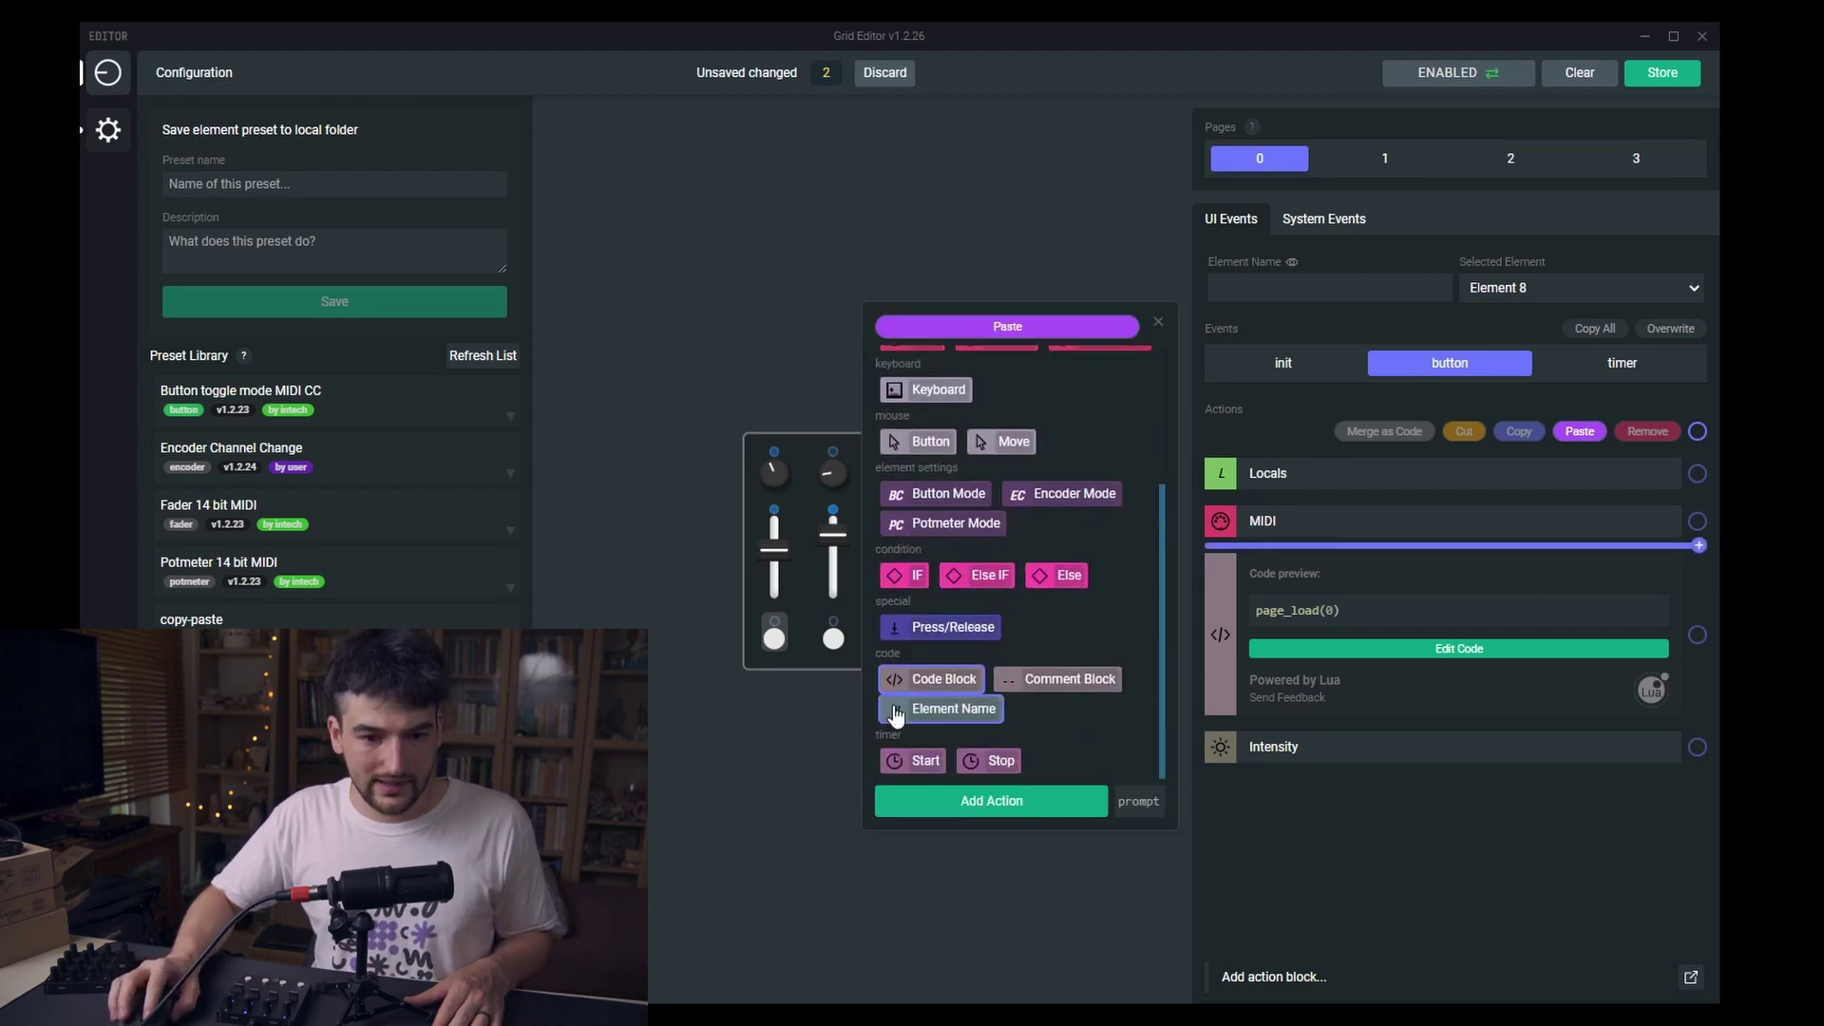
{"action": "left_click", "coordinate": [941, 627]}
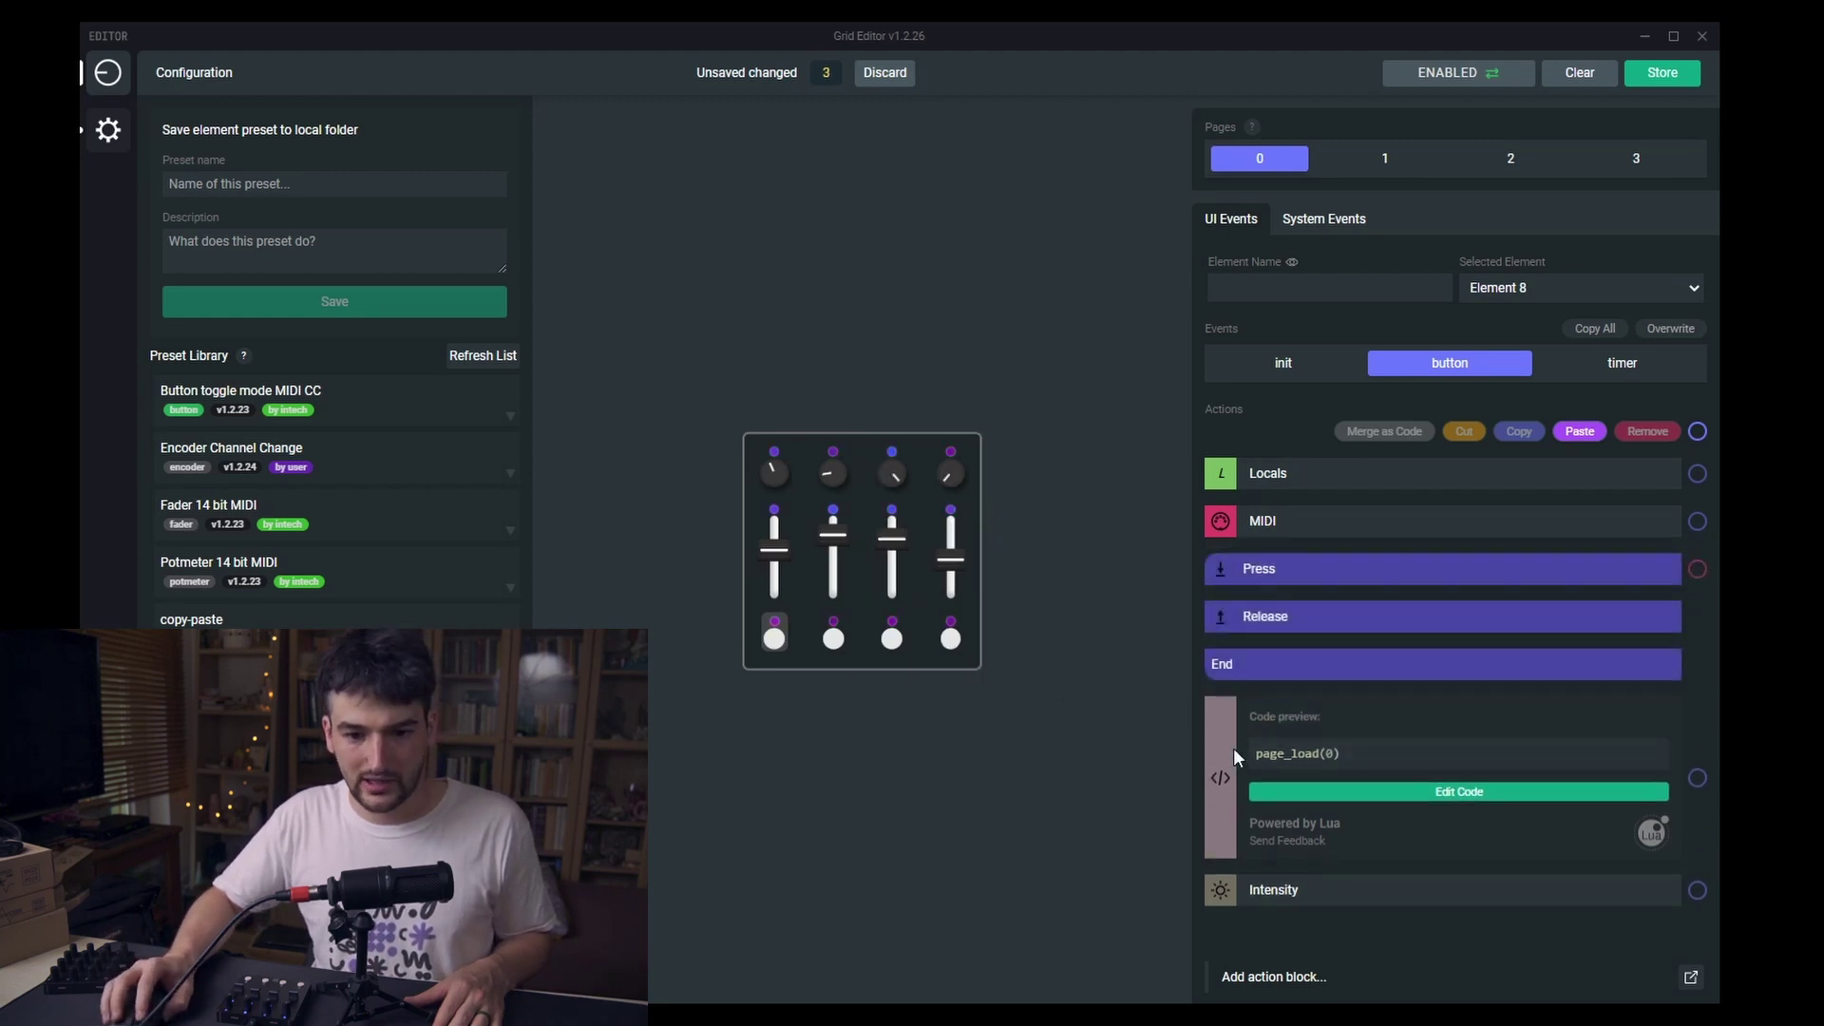
{"action": "left_click_drag", "start_coordinate": [1233, 748], "coordinate": [1244, 593]}
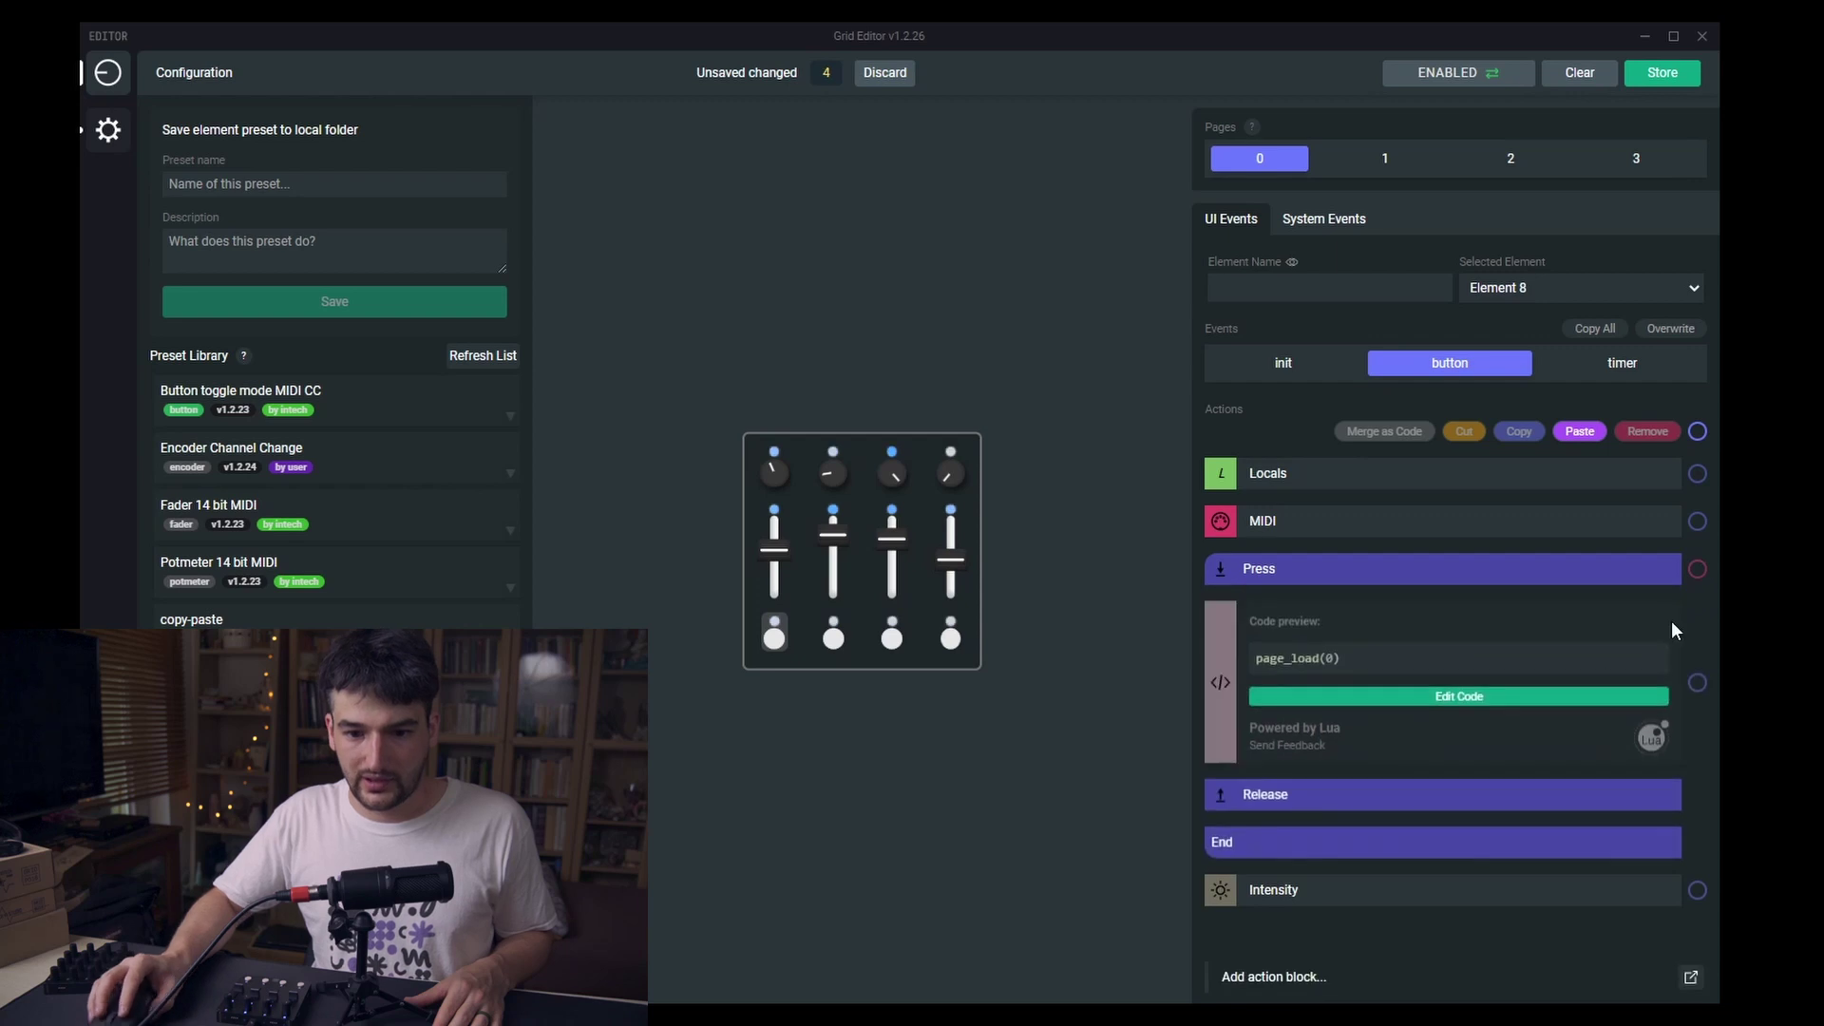
- Copy Element 8's complete Press/Release block with its code, and remove the MIDI action from Element 9's button event
{"action": "left_click", "coordinate": [1697, 570]}
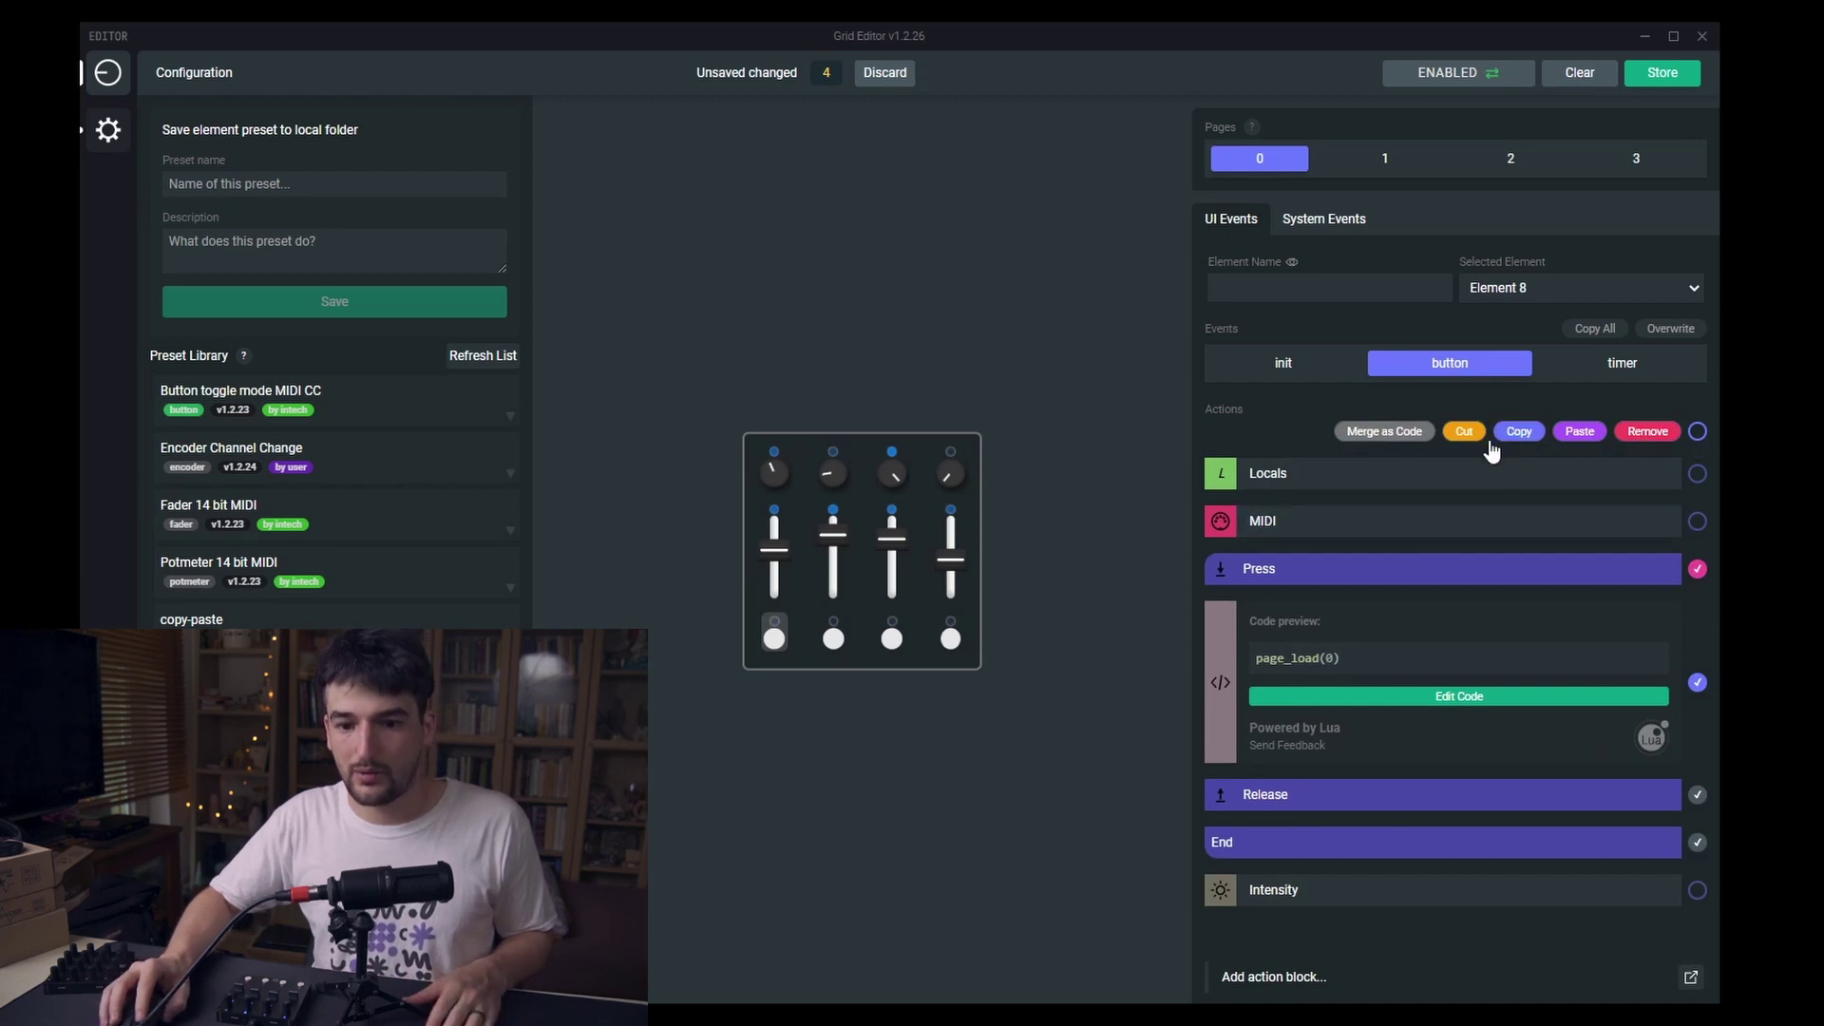
{"action": "left_click", "coordinate": [1519, 431]}
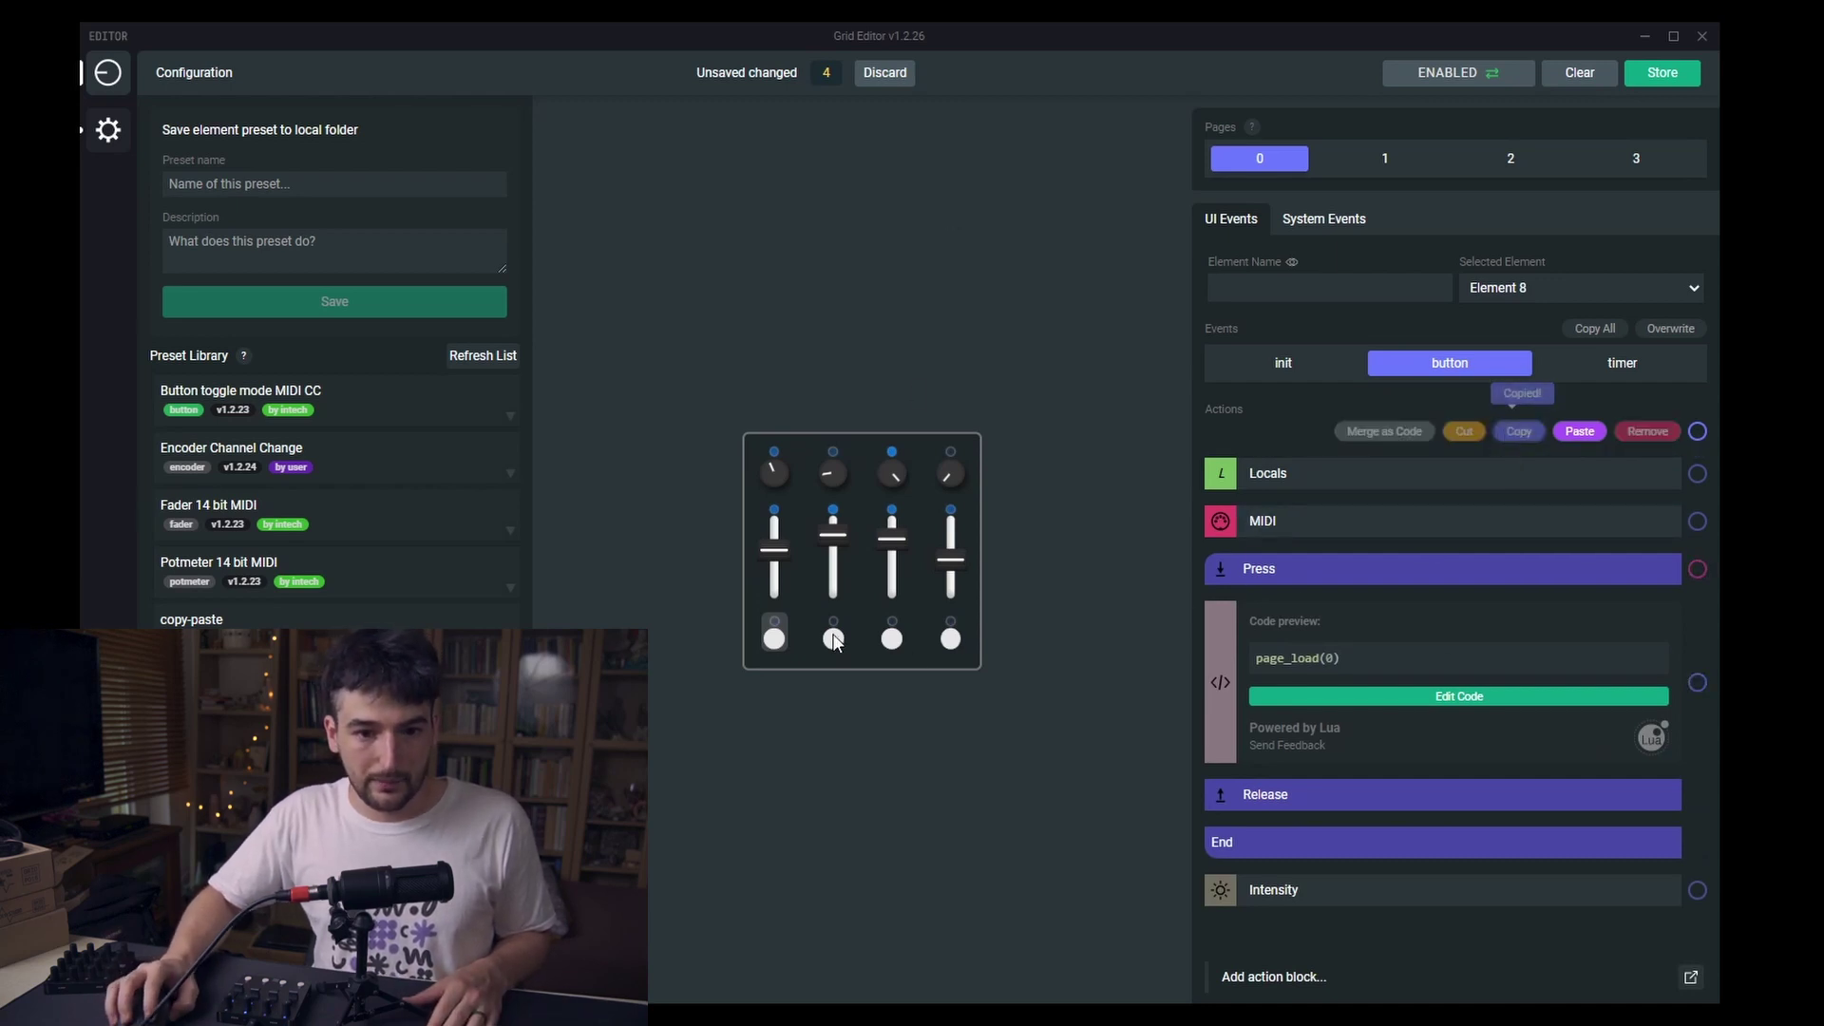
{"action": "left_click", "coordinate": [1697, 522]}
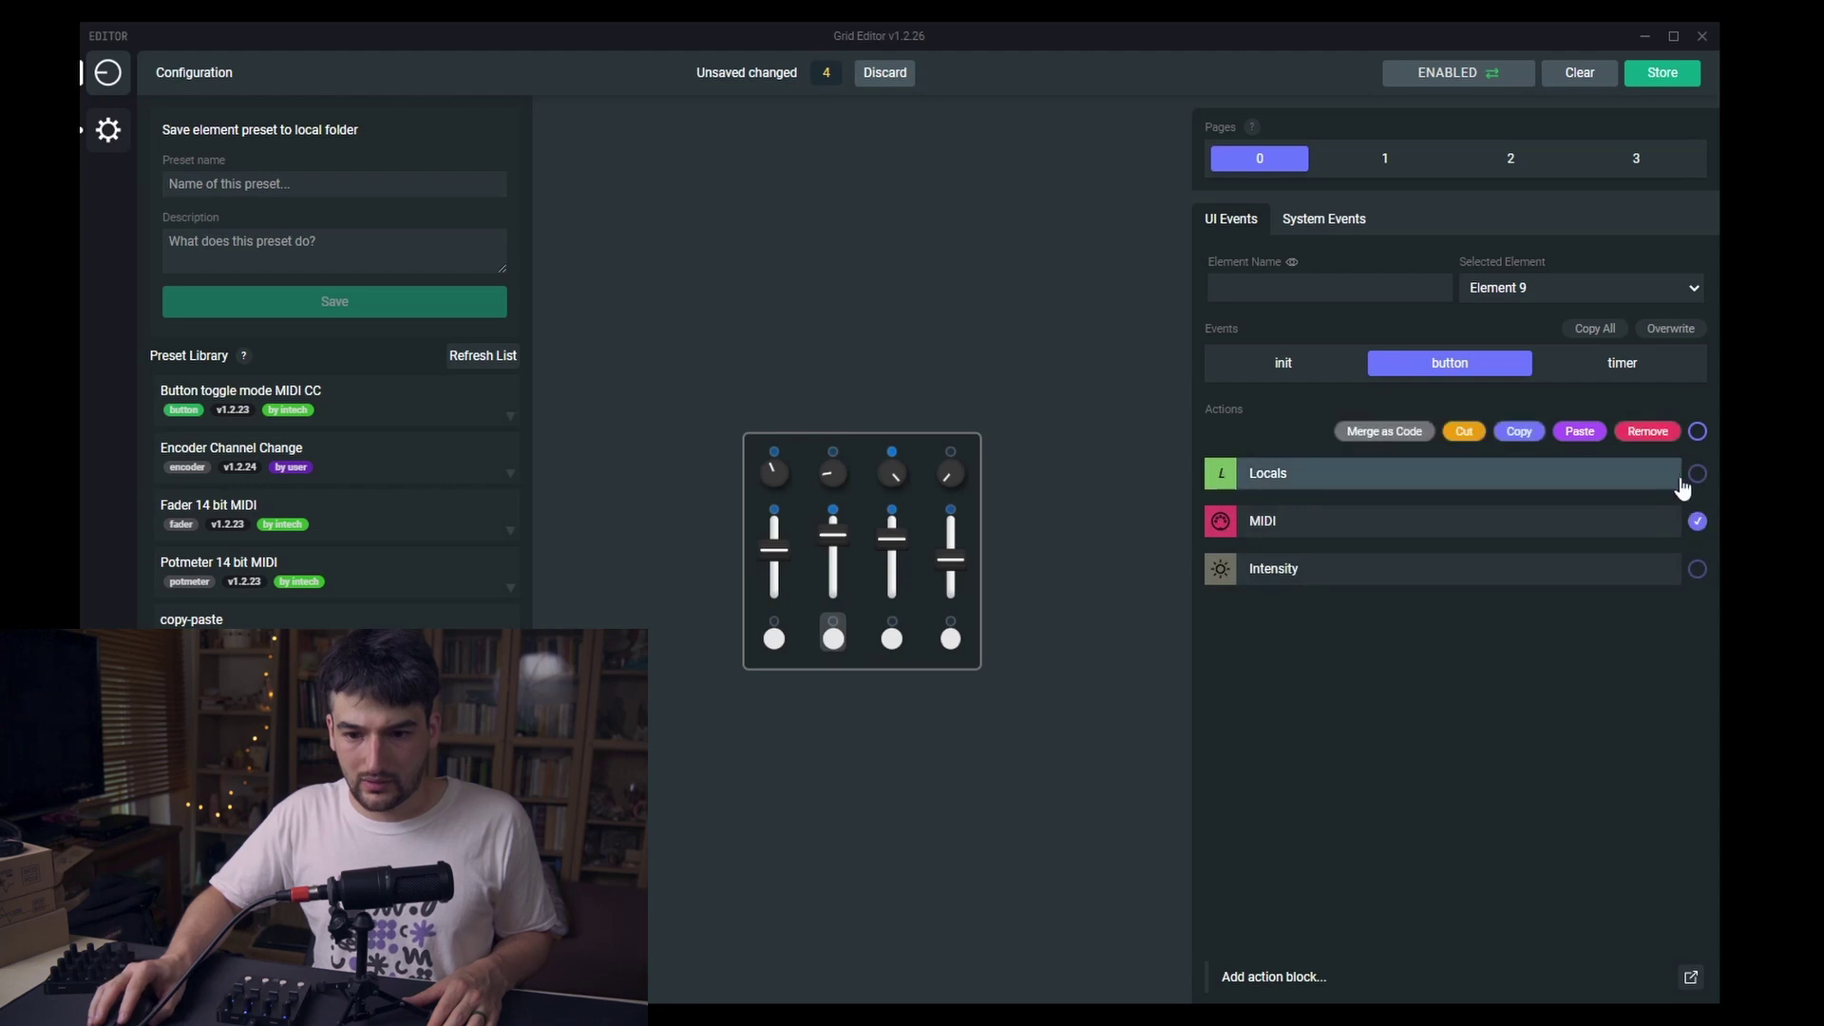
{"action": "left_click", "coordinate": [1647, 431]}
- Remove the MIDI action from Element 8's button event
{"action": "left_click", "coordinate": [781, 638]}
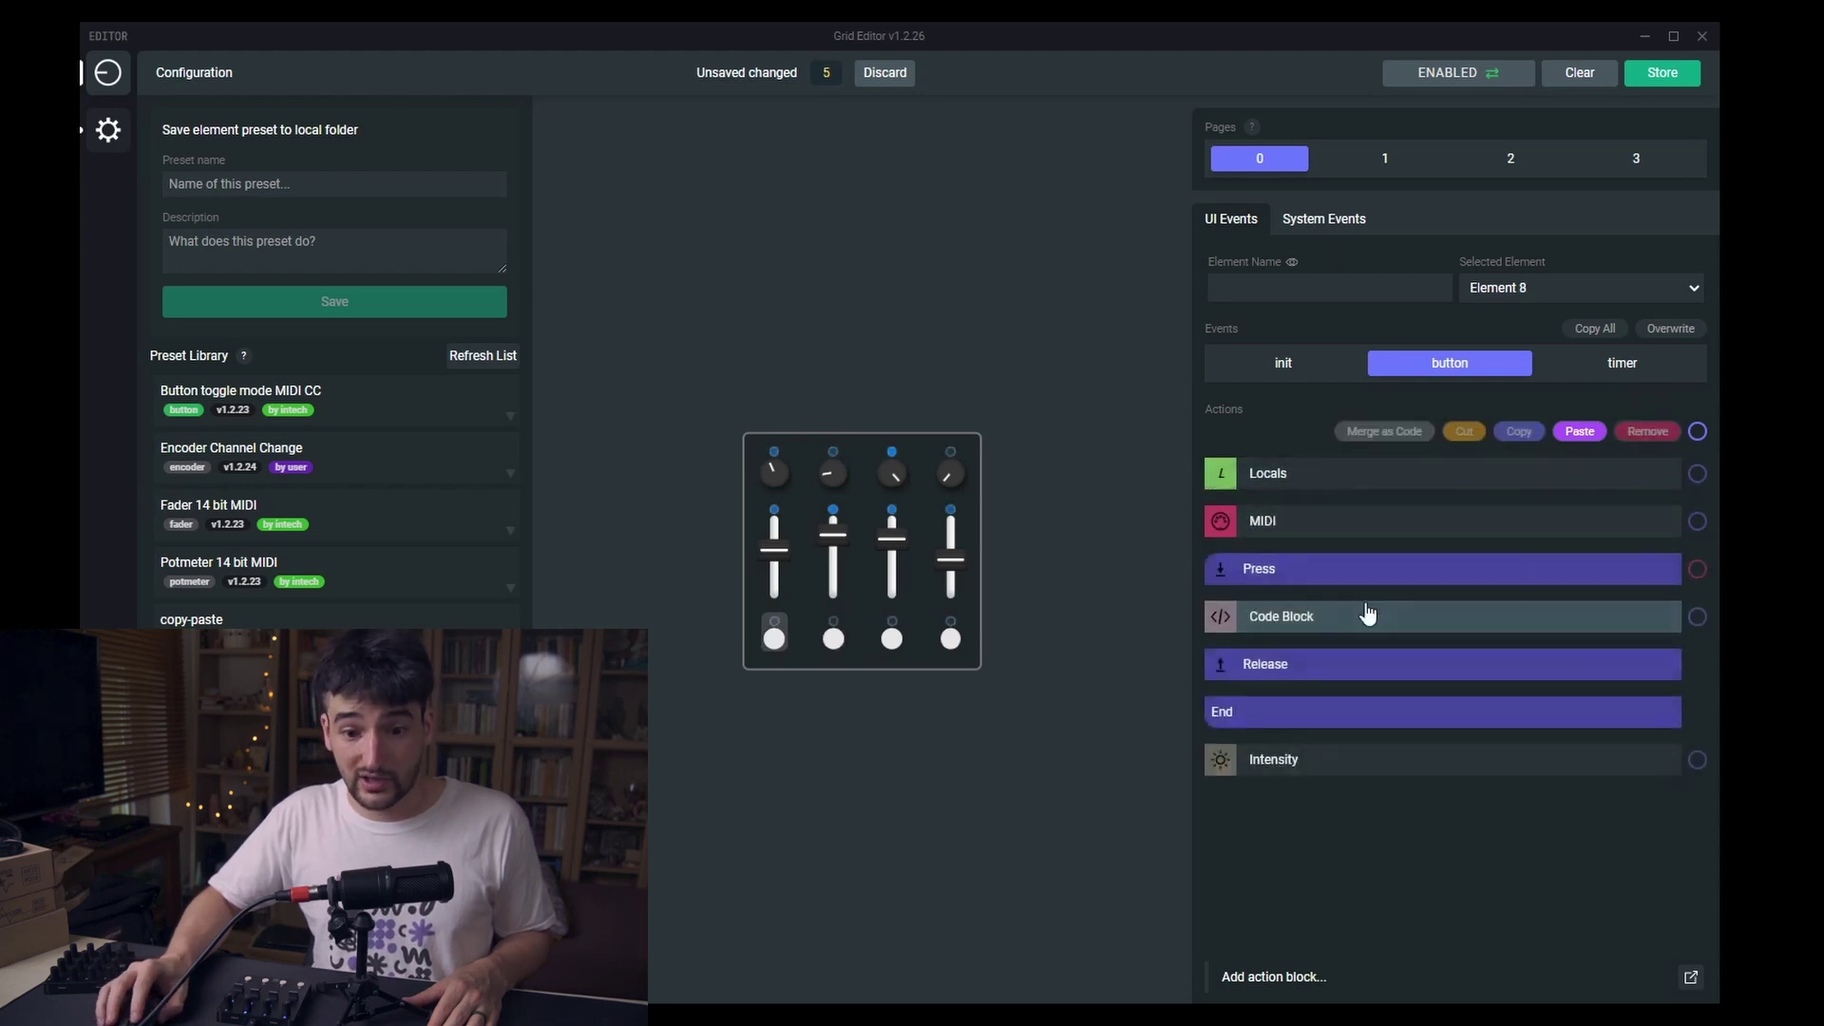
{"action": "left_click", "coordinate": [1697, 521]}
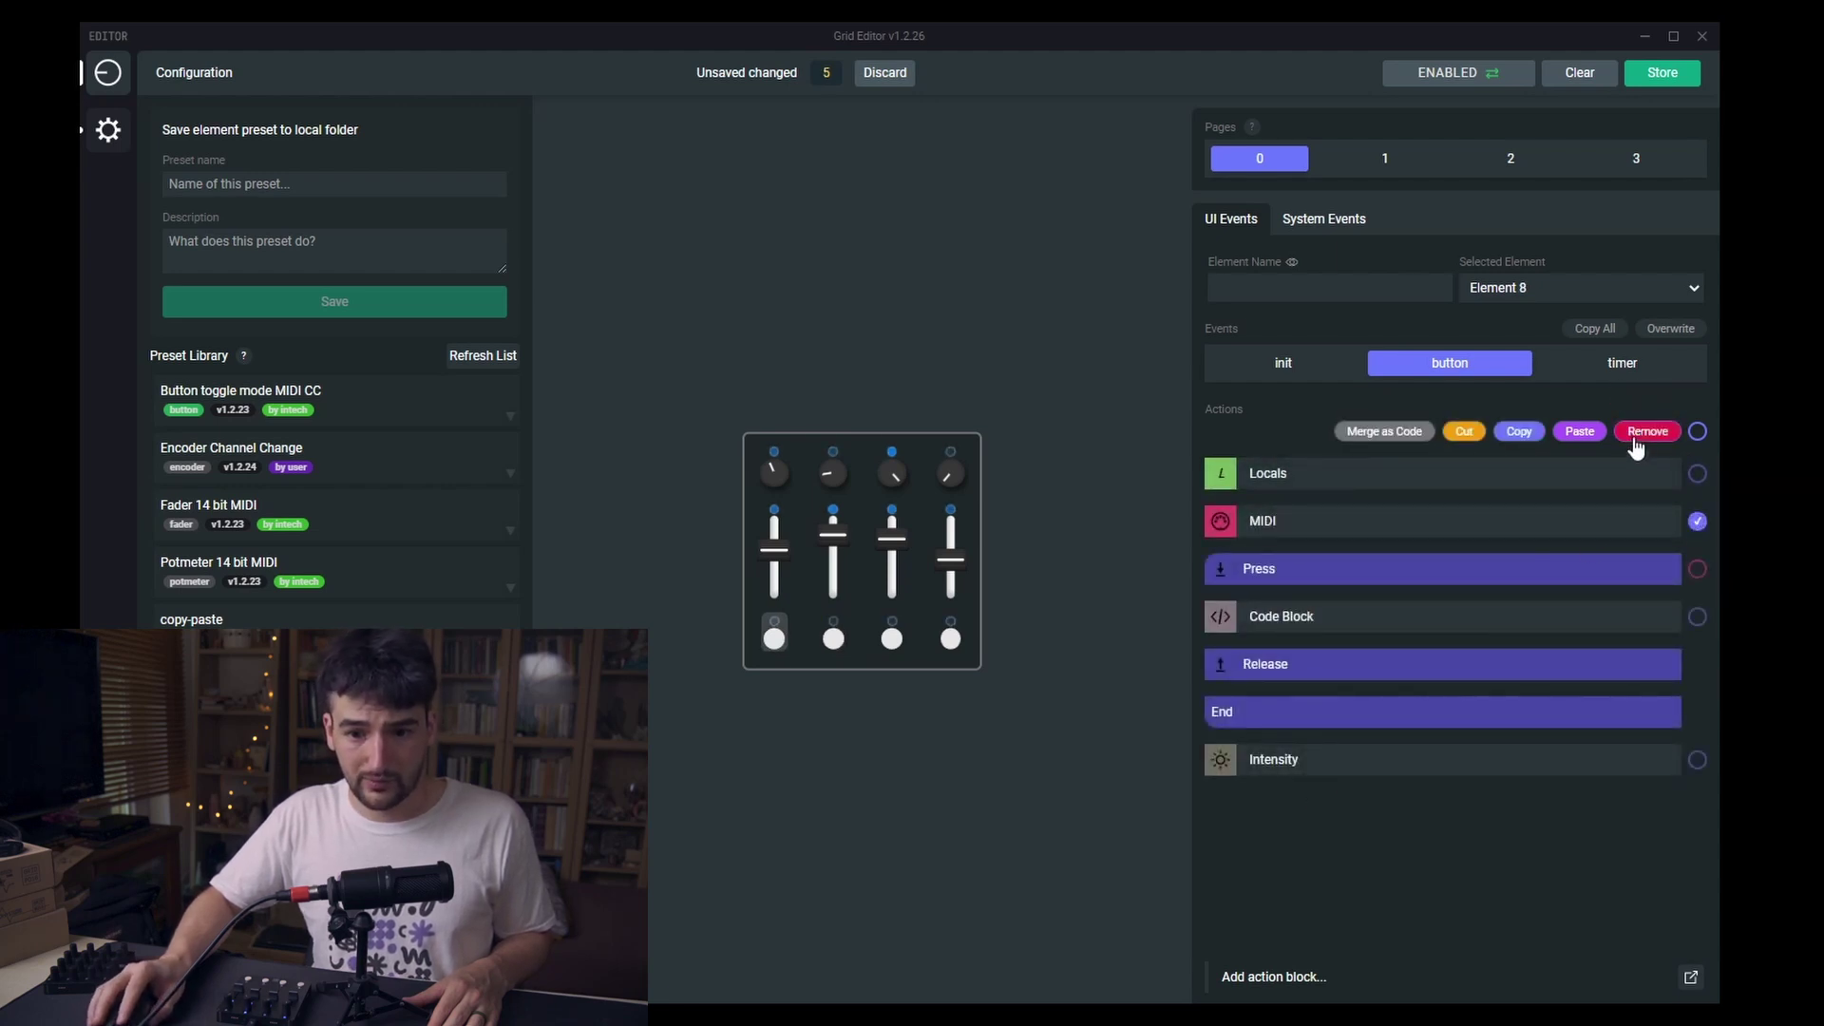
{"action": "left_click", "coordinate": [1647, 431]}
- Paste the copied Press/Release block between Locals and Intensity in Element 9's button event
{"action": "left_click", "coordinate": [833, 637]}
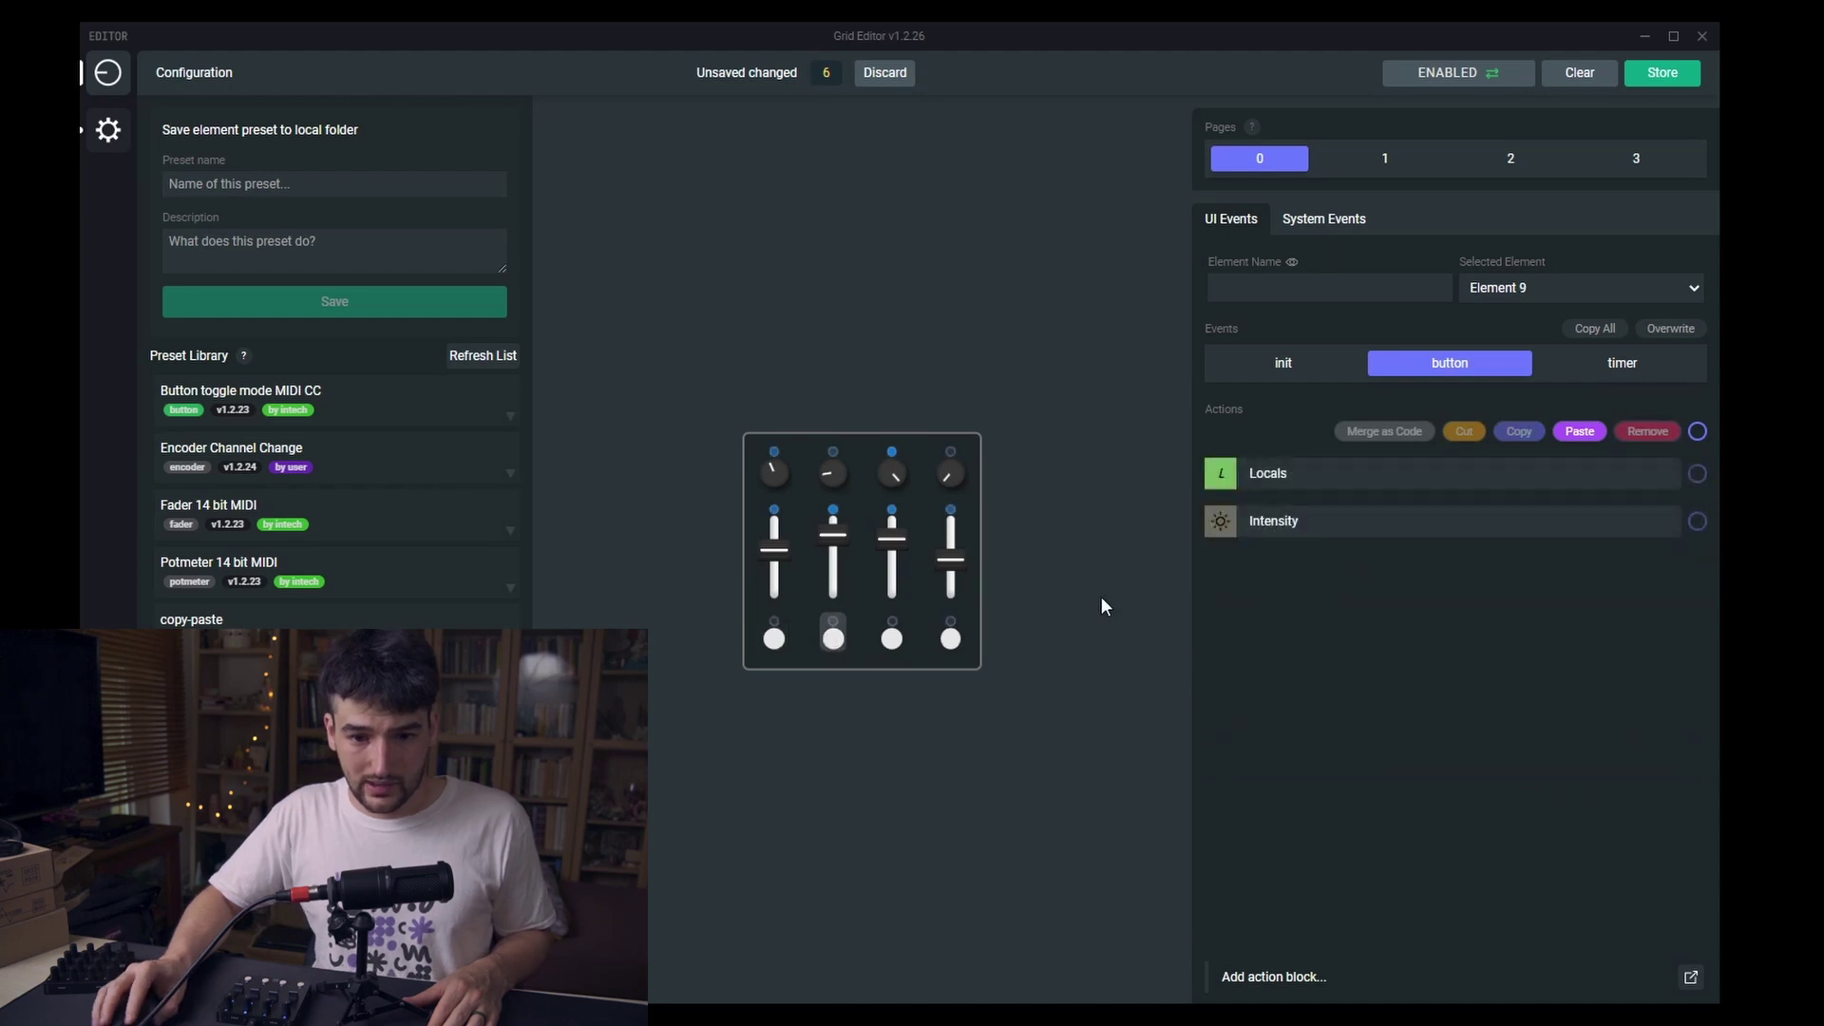
{"action": "left_click", "coordinate": [1481, 498]}
{"action": "left_click", "coordinate": [1065, 285]}
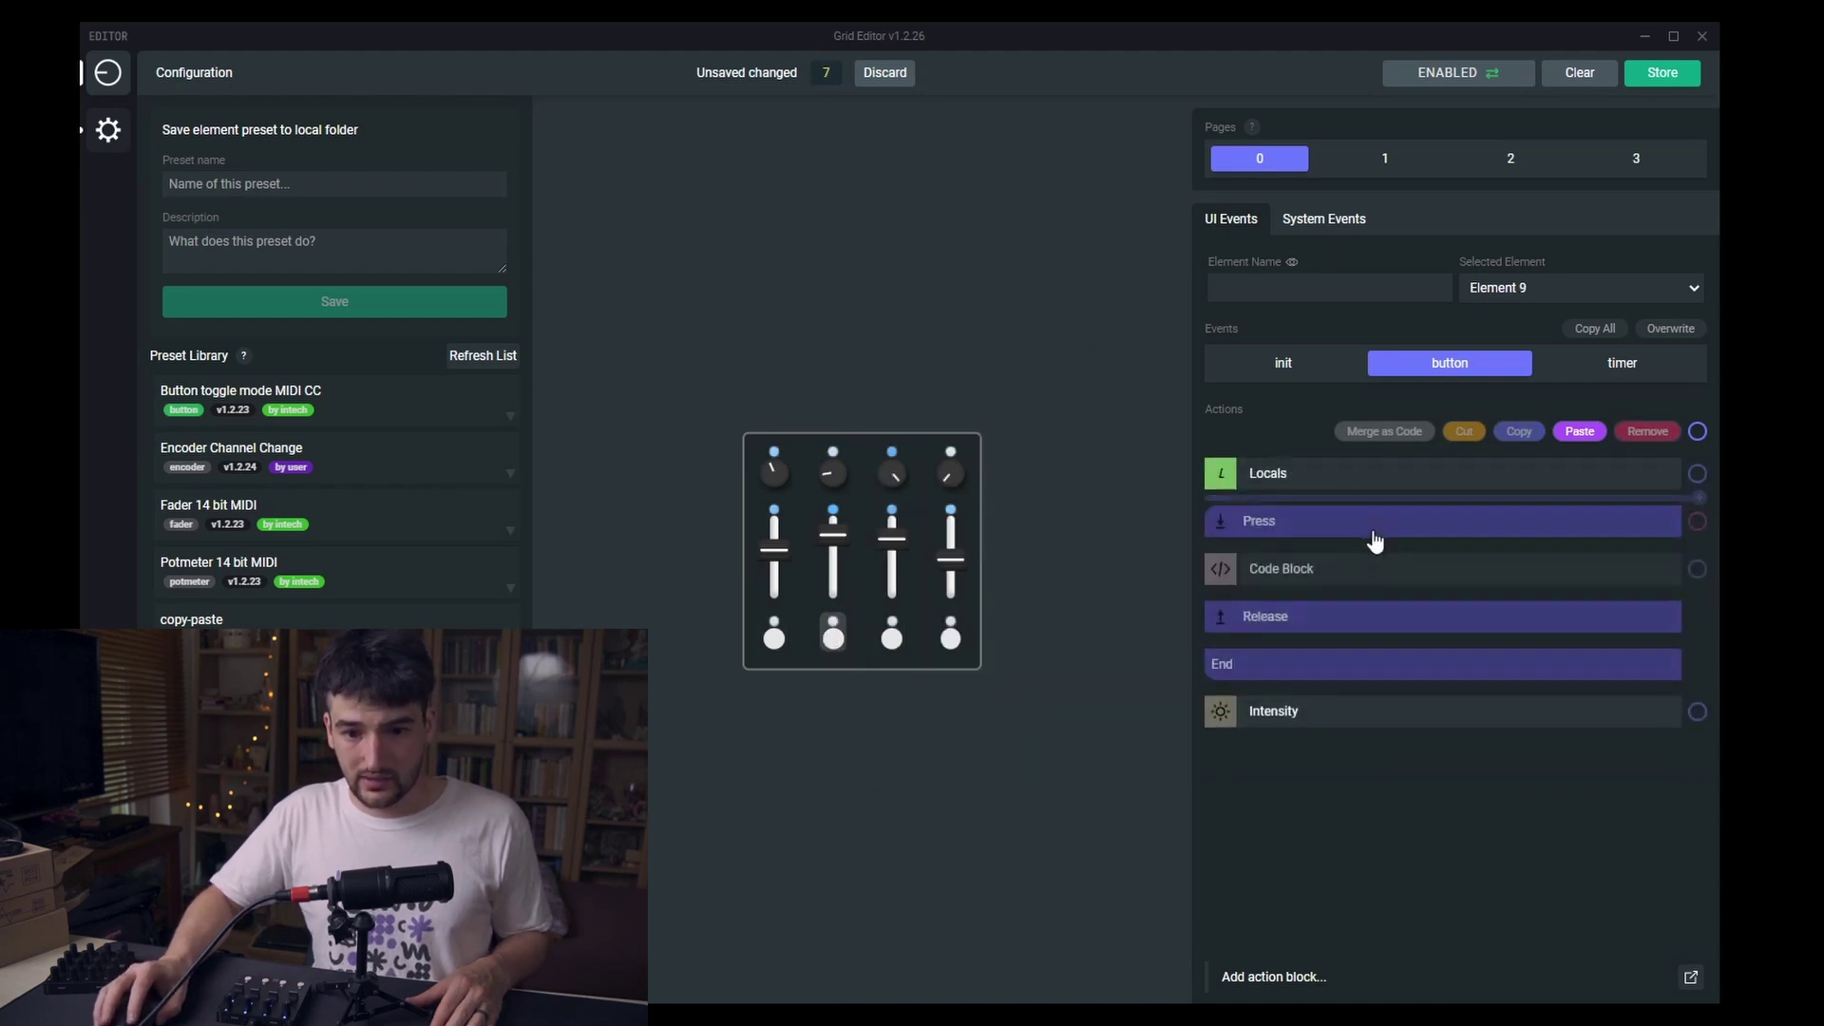
- Change the code in Element 9's Press branch to page_load(1) and commit it
{"action": "left_click", "coordinate": [1396, 576]}
{"action": "left_click", "coordinate": [1368, 635]}
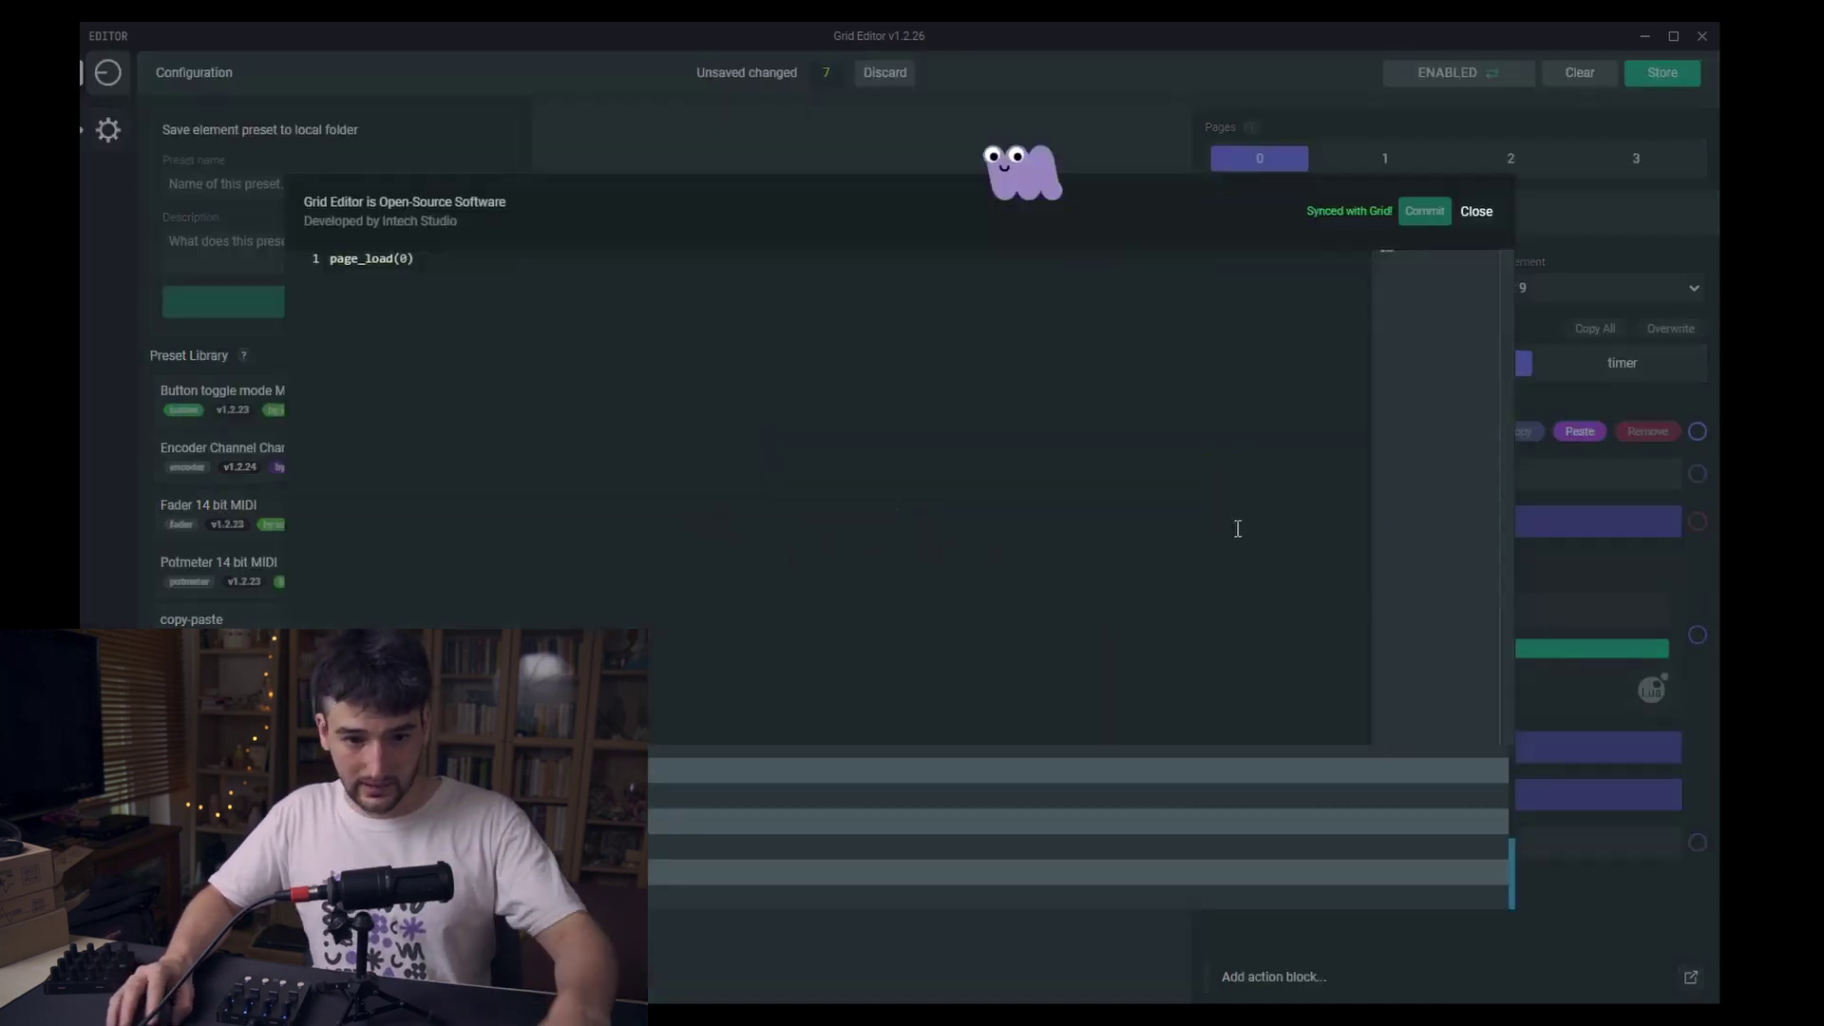
{"action": "double_click", "coordinate": [407, 256]}
{"action": "type", "text": "1"}
{"action": "left_click", "coordinate": [1424, 210]}
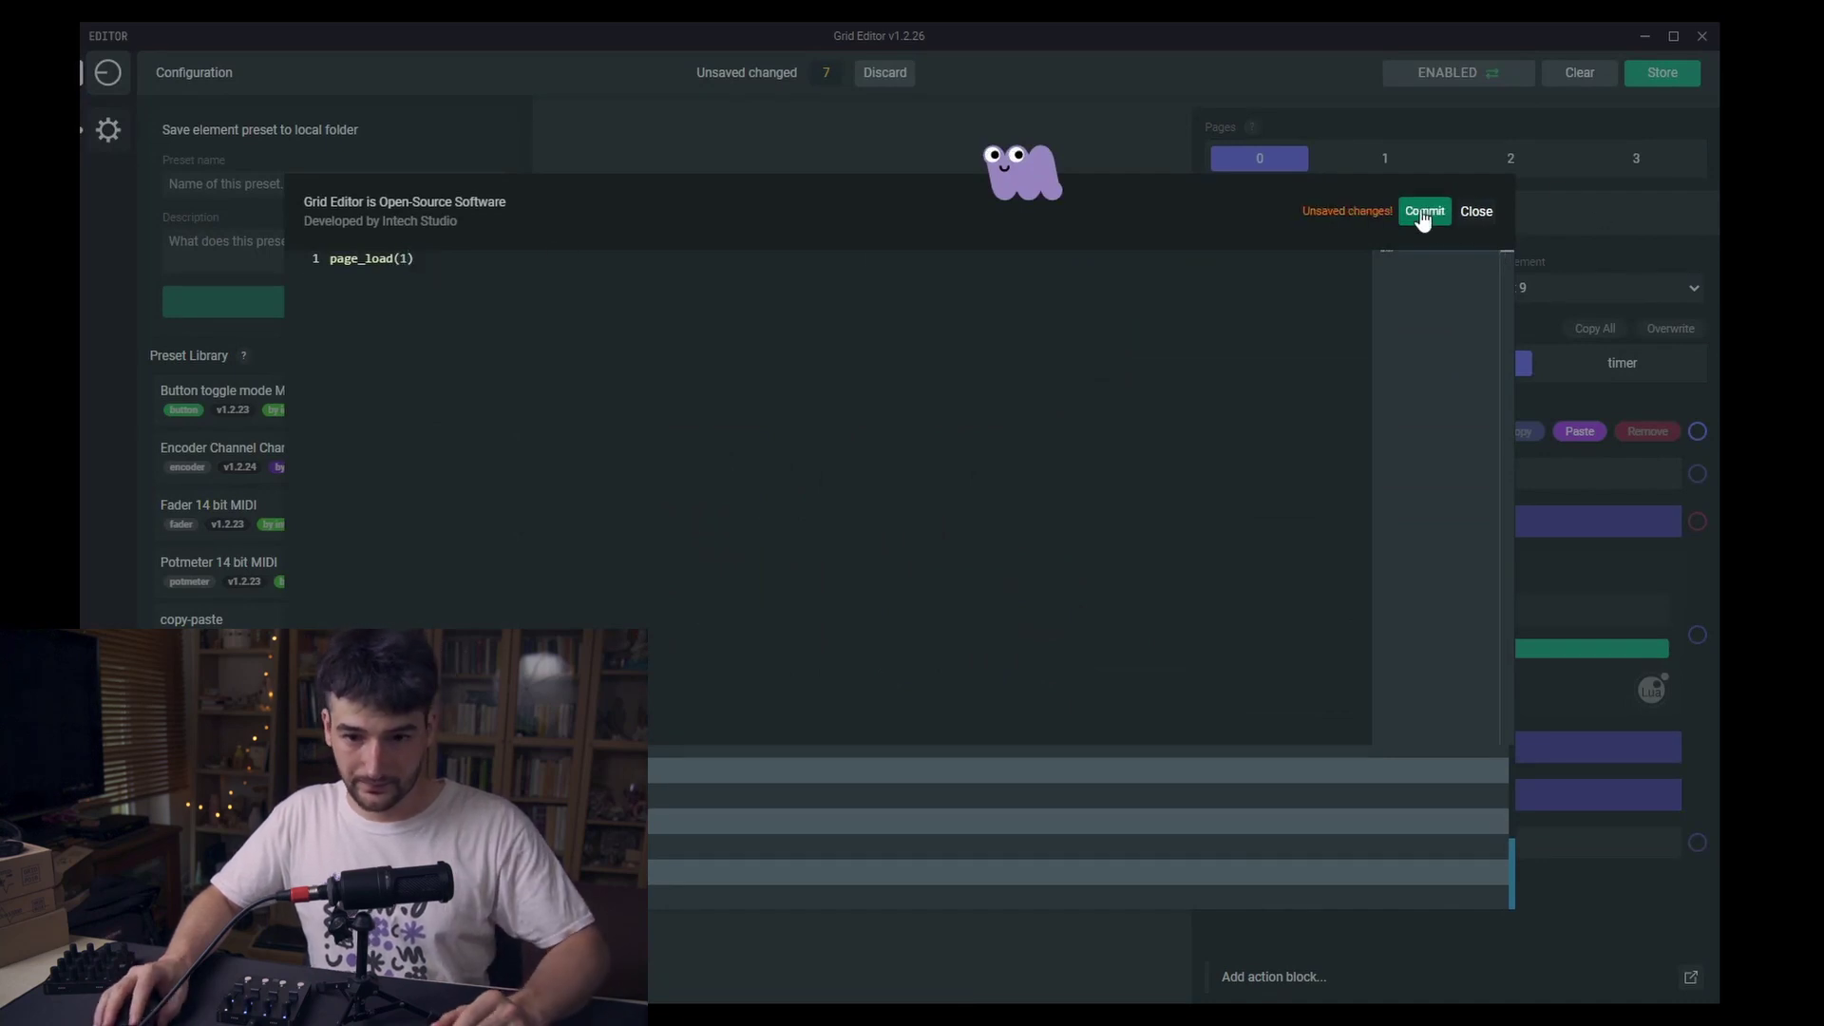
{"action": "left_click", "coordinate": [1476, 211]}
- Replace the MIDI action in Element 10's button event with the copied Press/Release block
{"action": "left_click", "coordinate": [891, 639]}
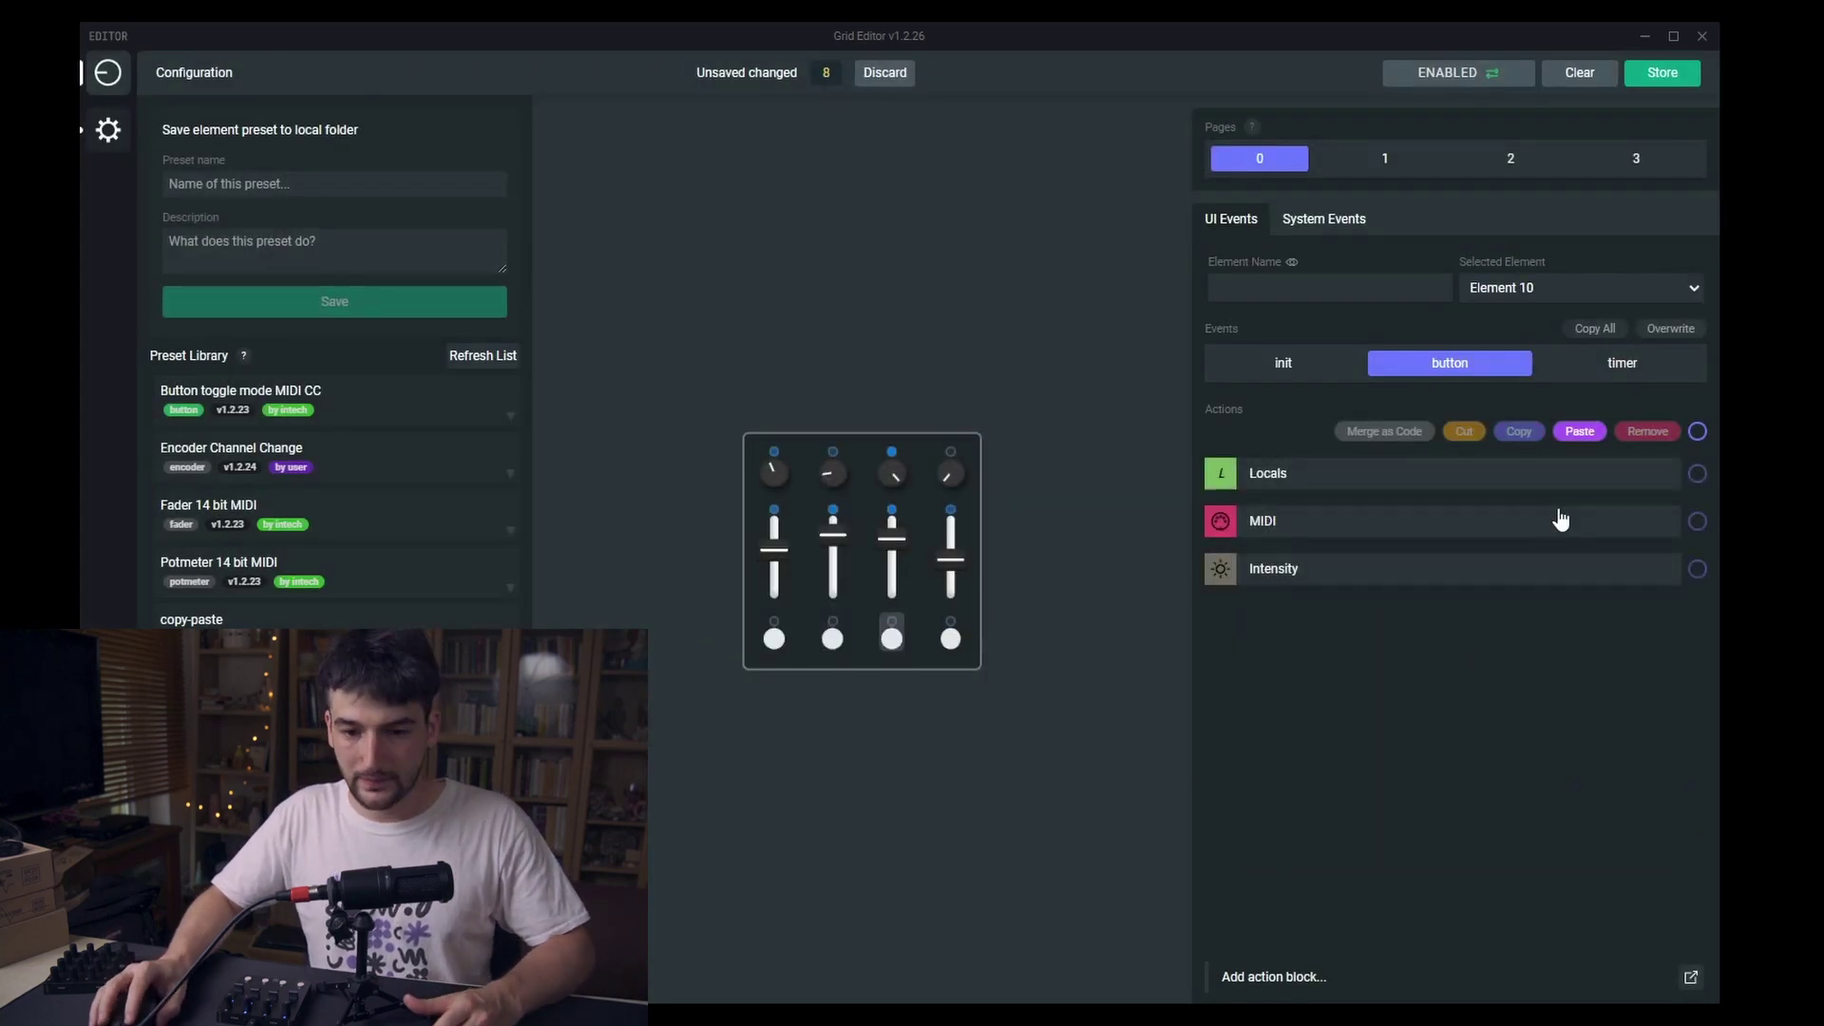
{"action": "left_click", "coordinate": [1697, 520]}
{"action": "left_click", "coordinate": [1648, 431]}
{"action": "left_click", "coordinate": [1354, 500]}
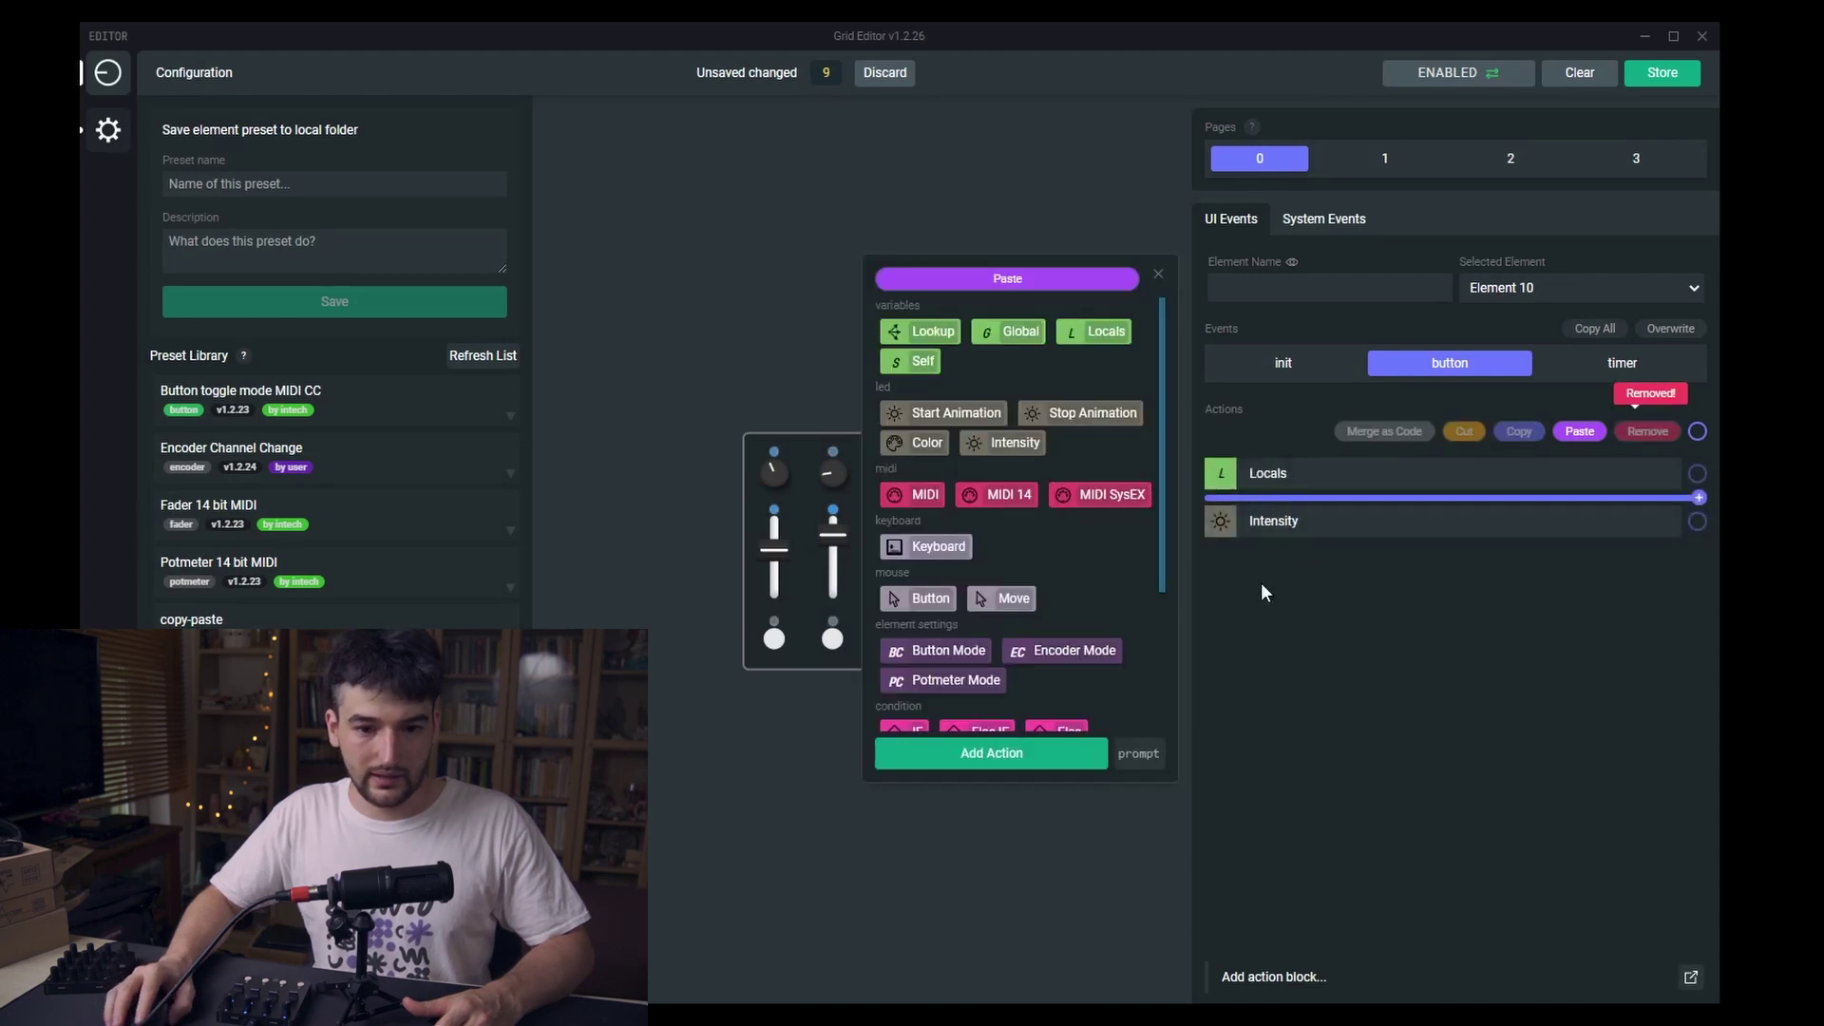
{"action": "left_click", "coordinate": [1006, 277]}
- Change the code in Element 10's Press branch to page_load(2) and commit it
{"action": "left_click", "coordinate": [1338, 562]}
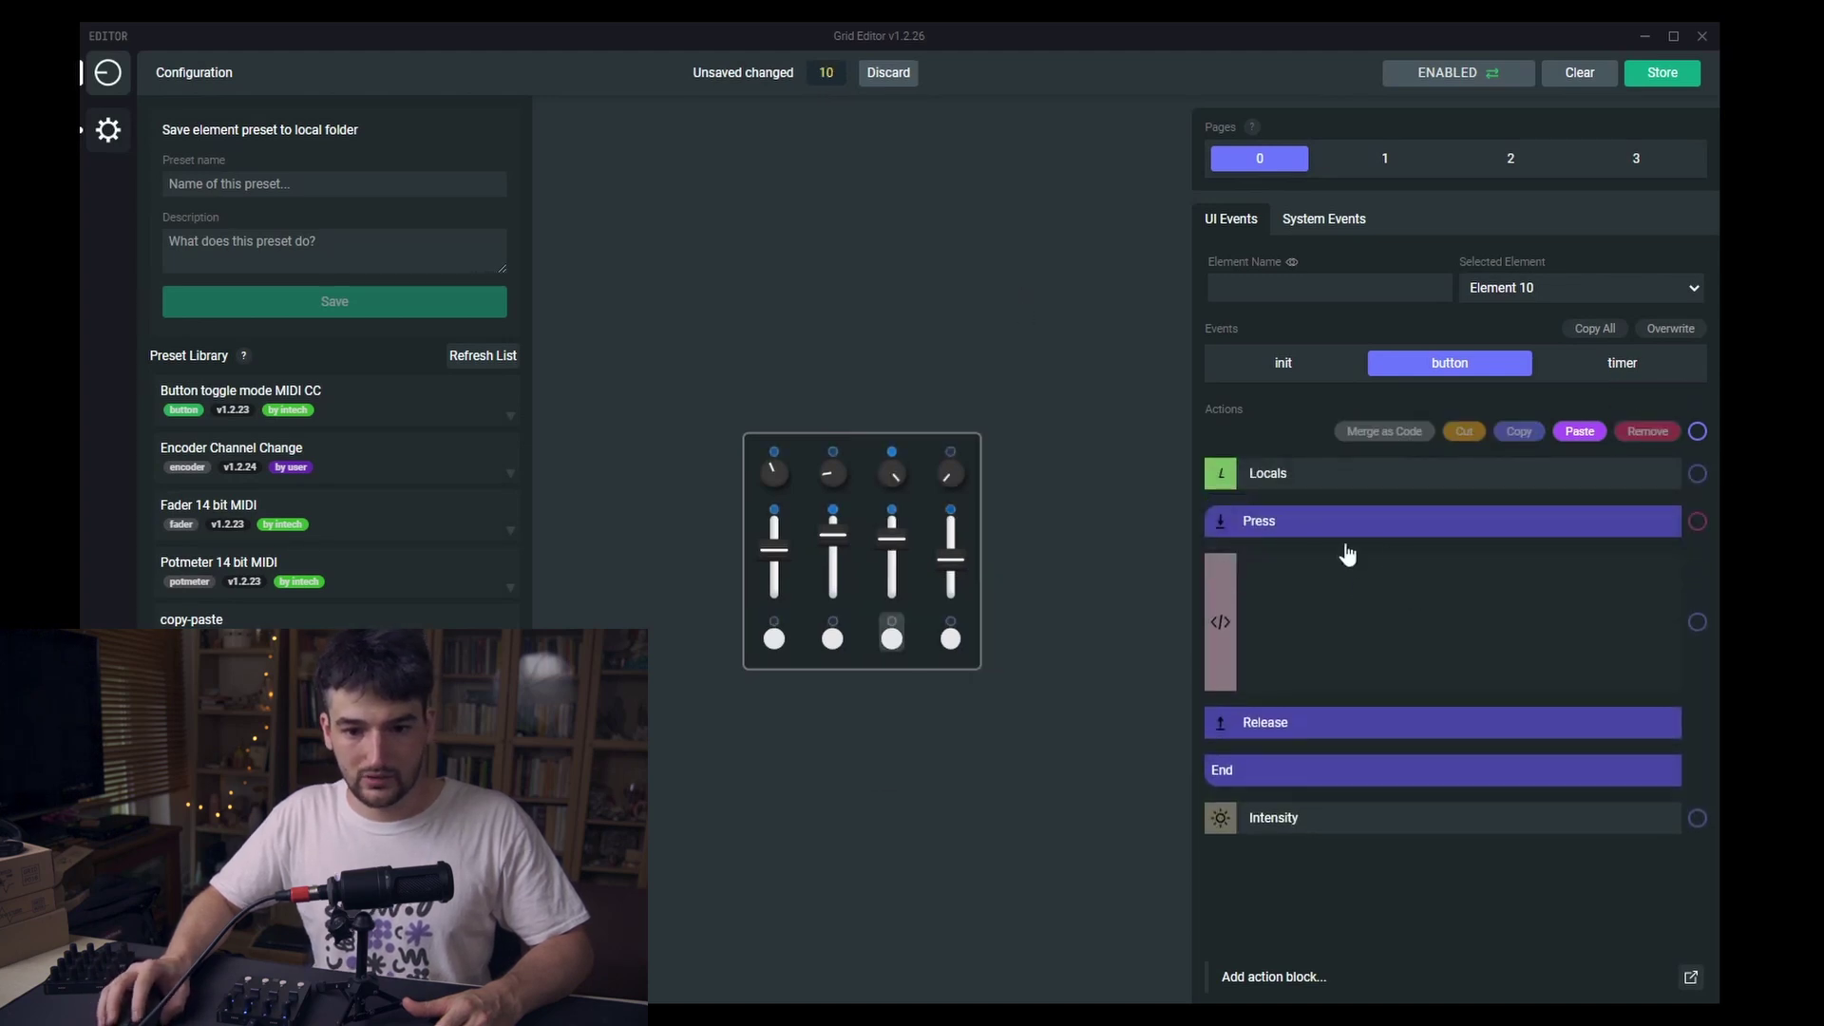
{"action": "left_click", "coordinate": [1387, 631]}
{"action": "double_click", "coordinate": [406, 259]}
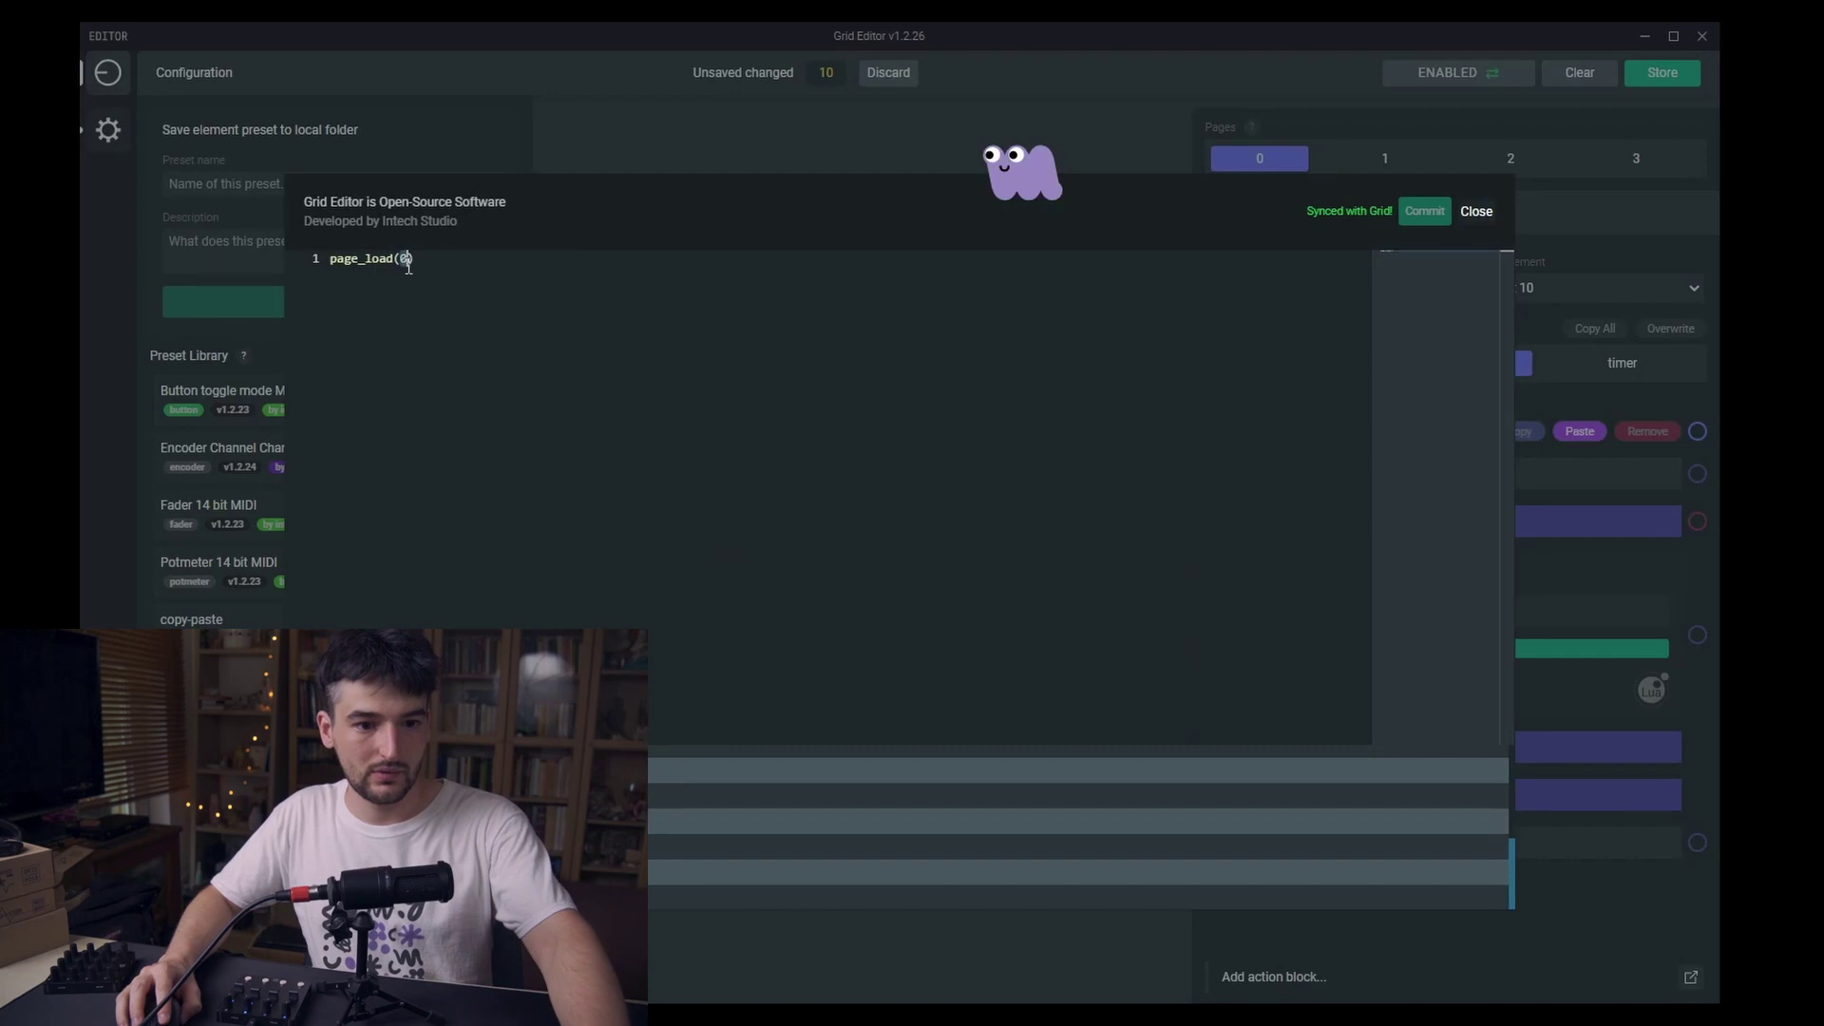
{"action": "type", "text": "2"}
{"action": "left_click", "coordinate": [1425, 211]}
{"action": "left_click", "coordinate": [1476, 211]}
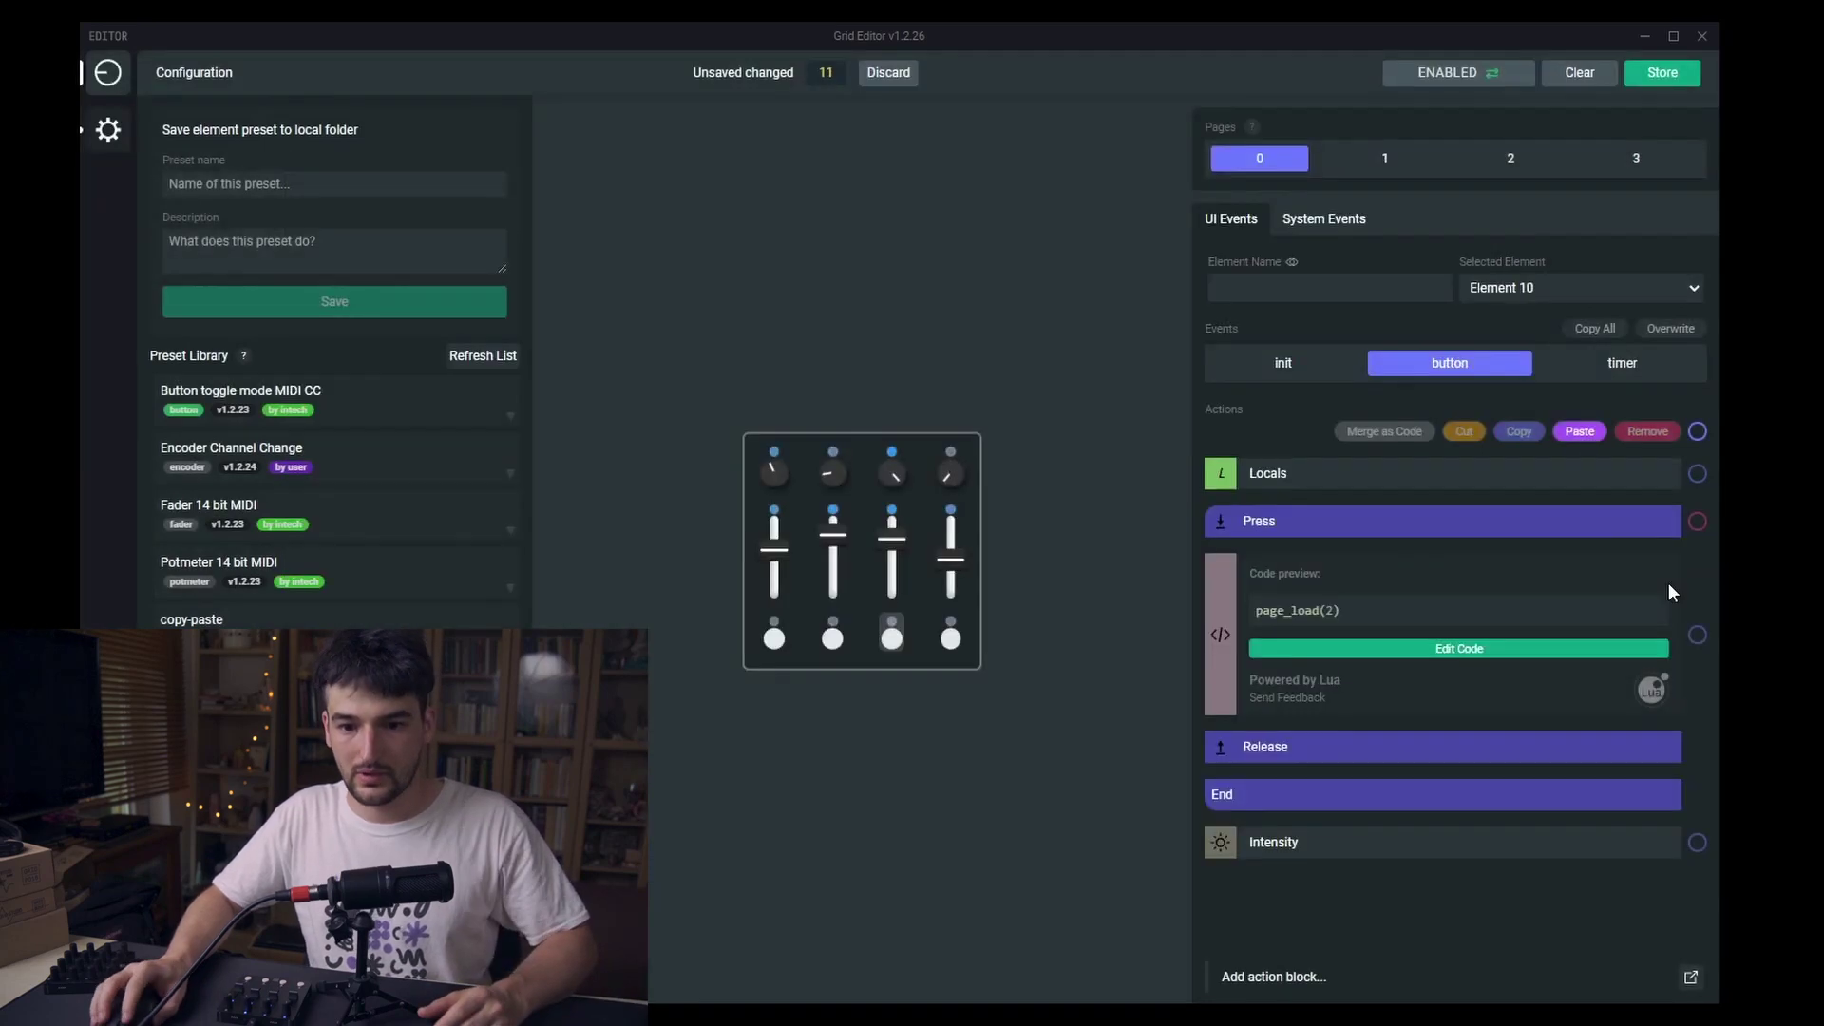
- Replace the MIDI action in Element 11's button event with the copied Press/Release block
{"action": "left_click", "coordinate": [953, 639]}
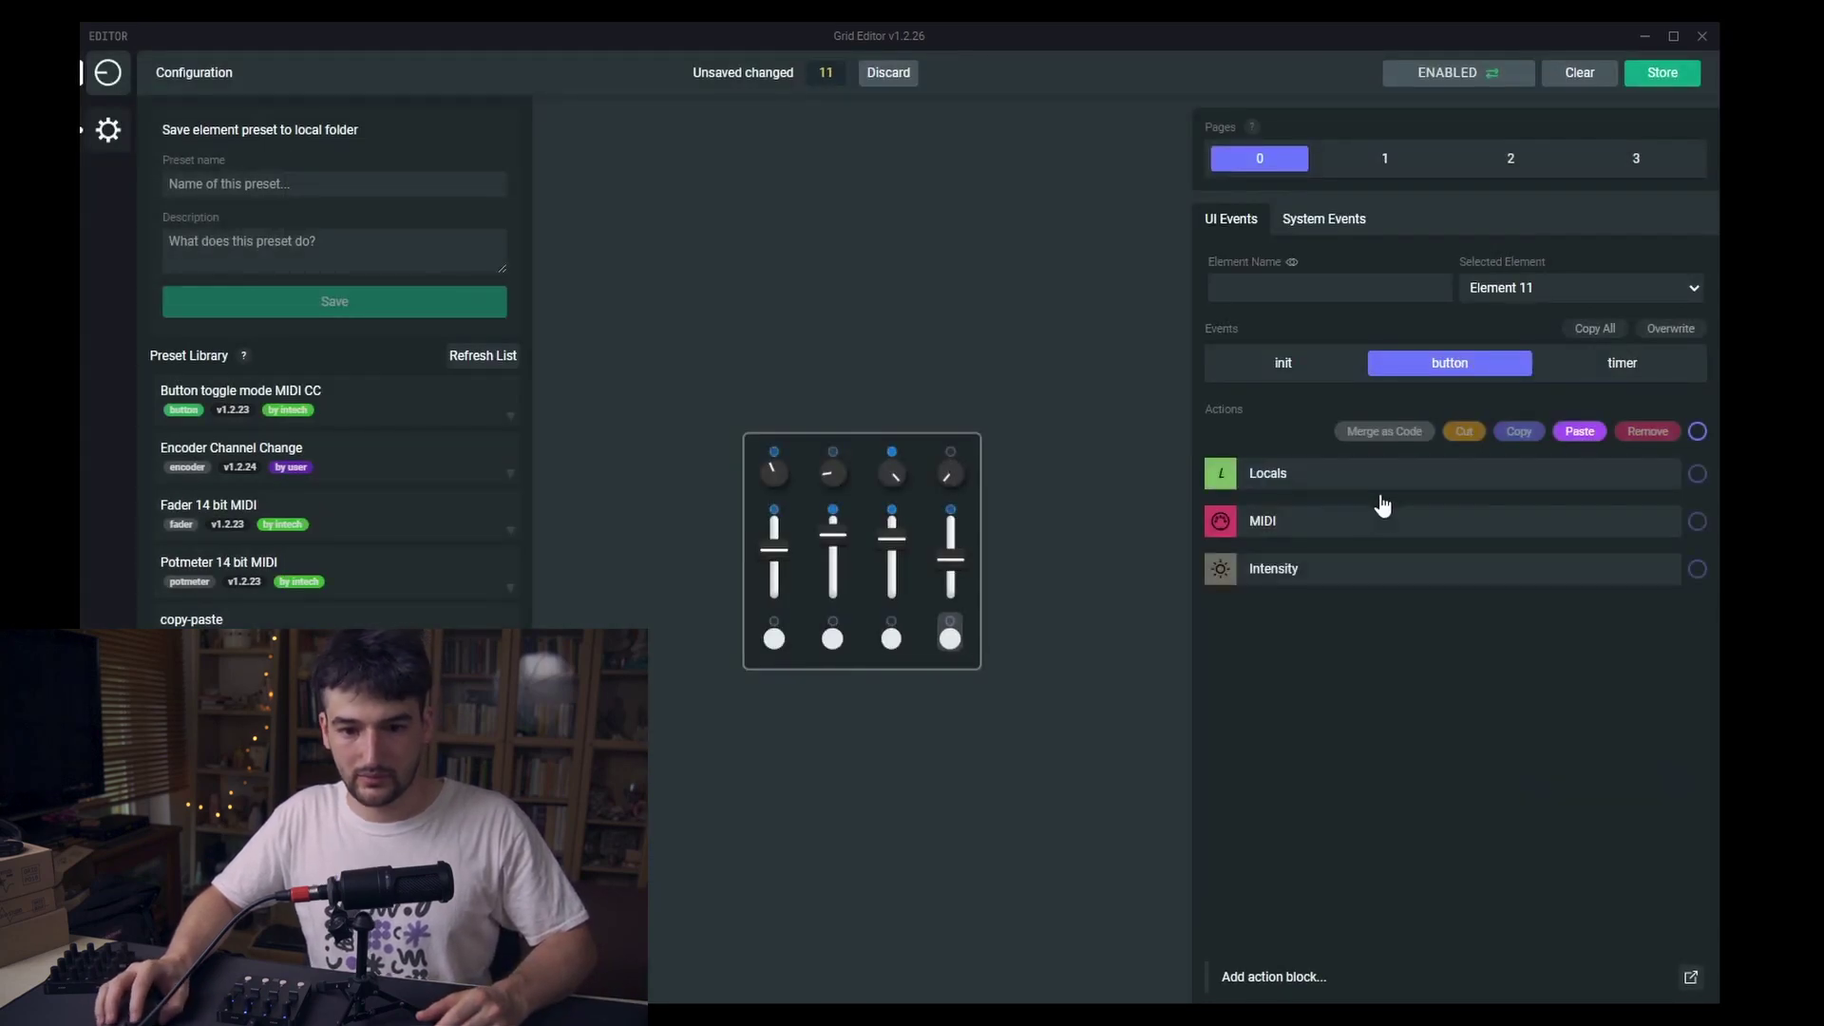
{"action": "left_click", "coordinate": [1697, 520]}
{"action": "left_click", "coordinate": [1647, 432]}
{"action": "left_click", "coordinate": [1290, 501]}
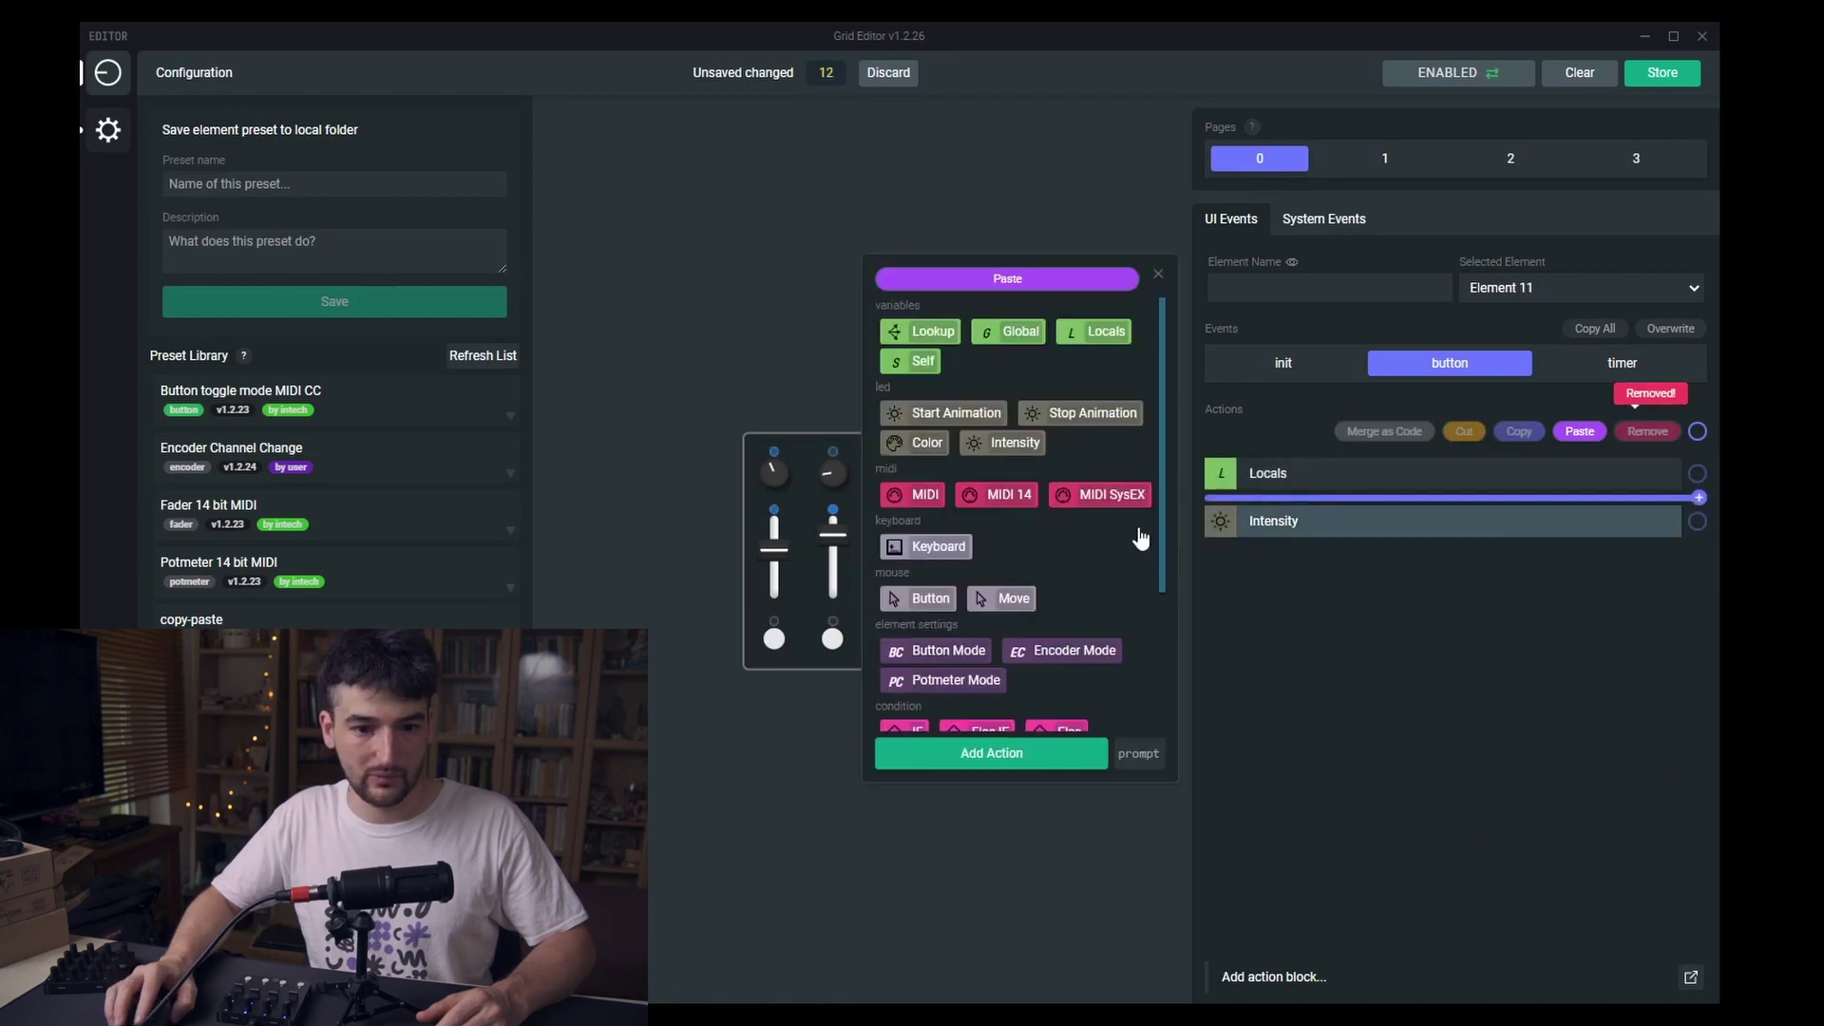
{"action": "scroll", "coordinate": [1136, 529], "scroll_direction": "down", "scroll_amount": 2}
{"action": "left_click", "coordinate": [1063, 285]}
- Change the code in Element 11's Press branch to page_load(3), commit it, and store the configuration on the module
{"action": "left_click", "coordinate": [1307, 571]}
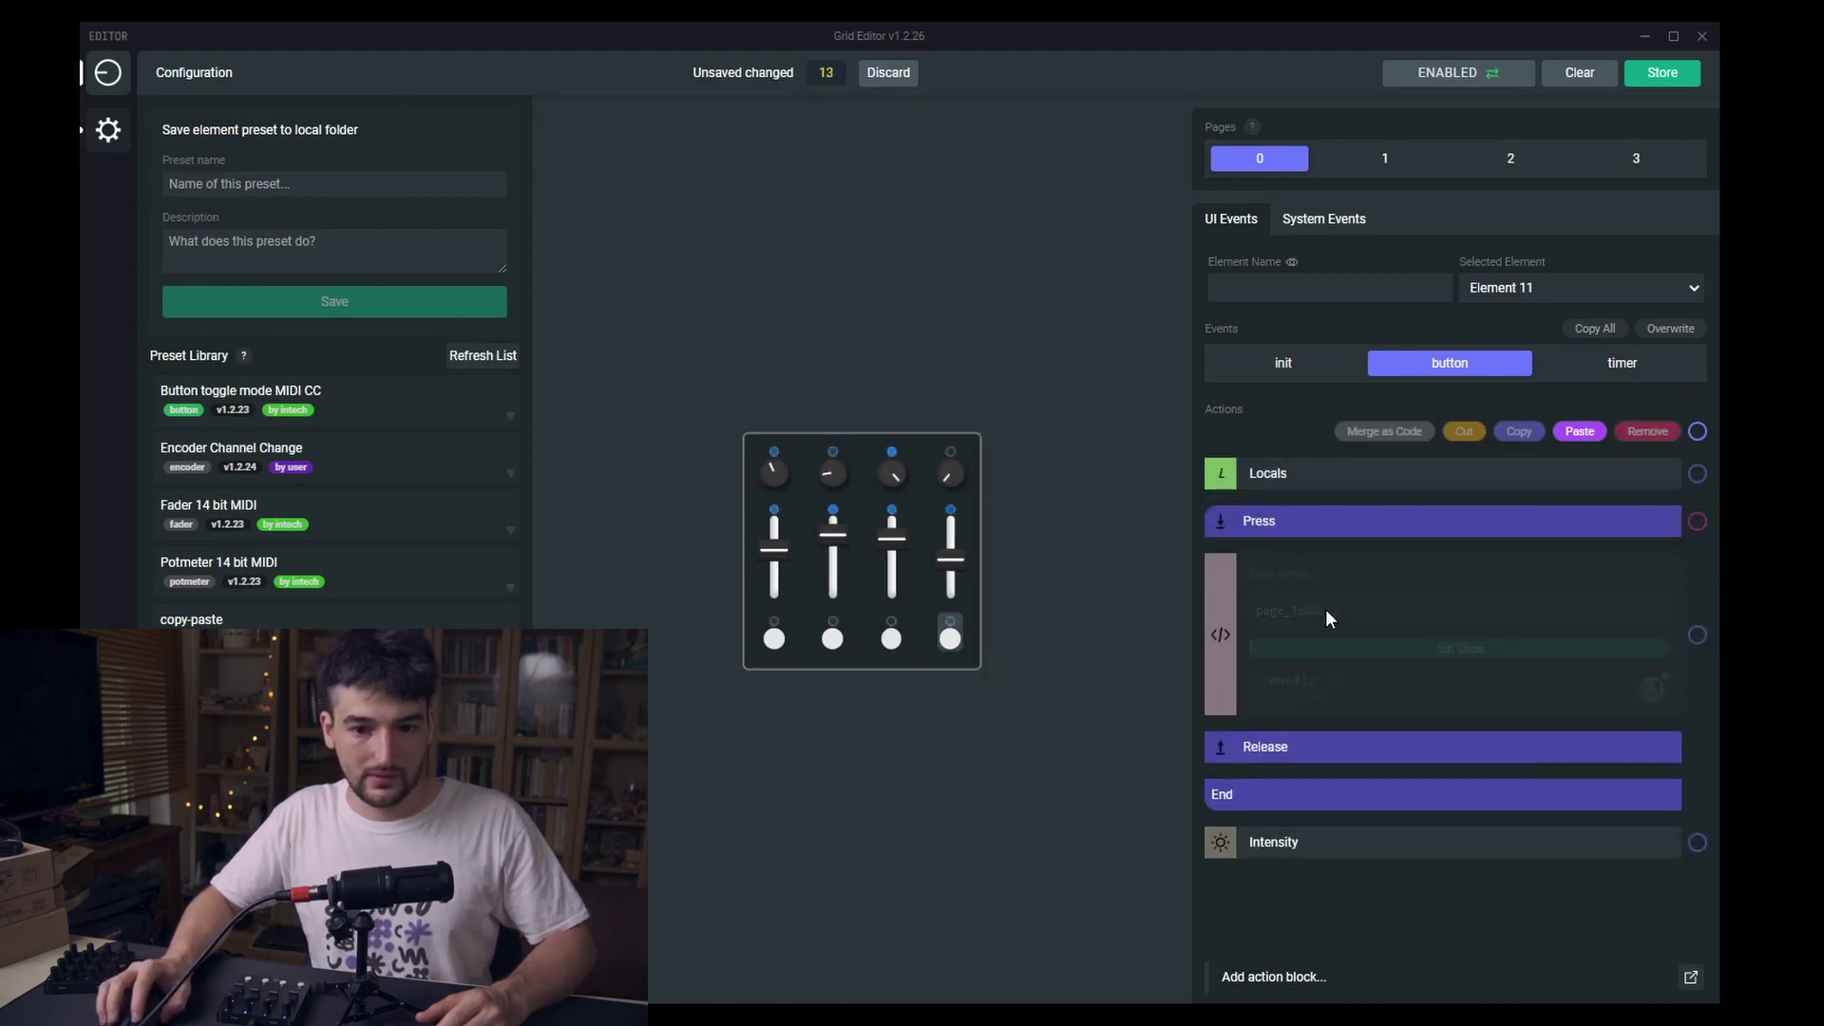
{"action": "left_click", "coordinate": [1325, 618]}
{"action": "double_click", "coordinate": [399, 267]}
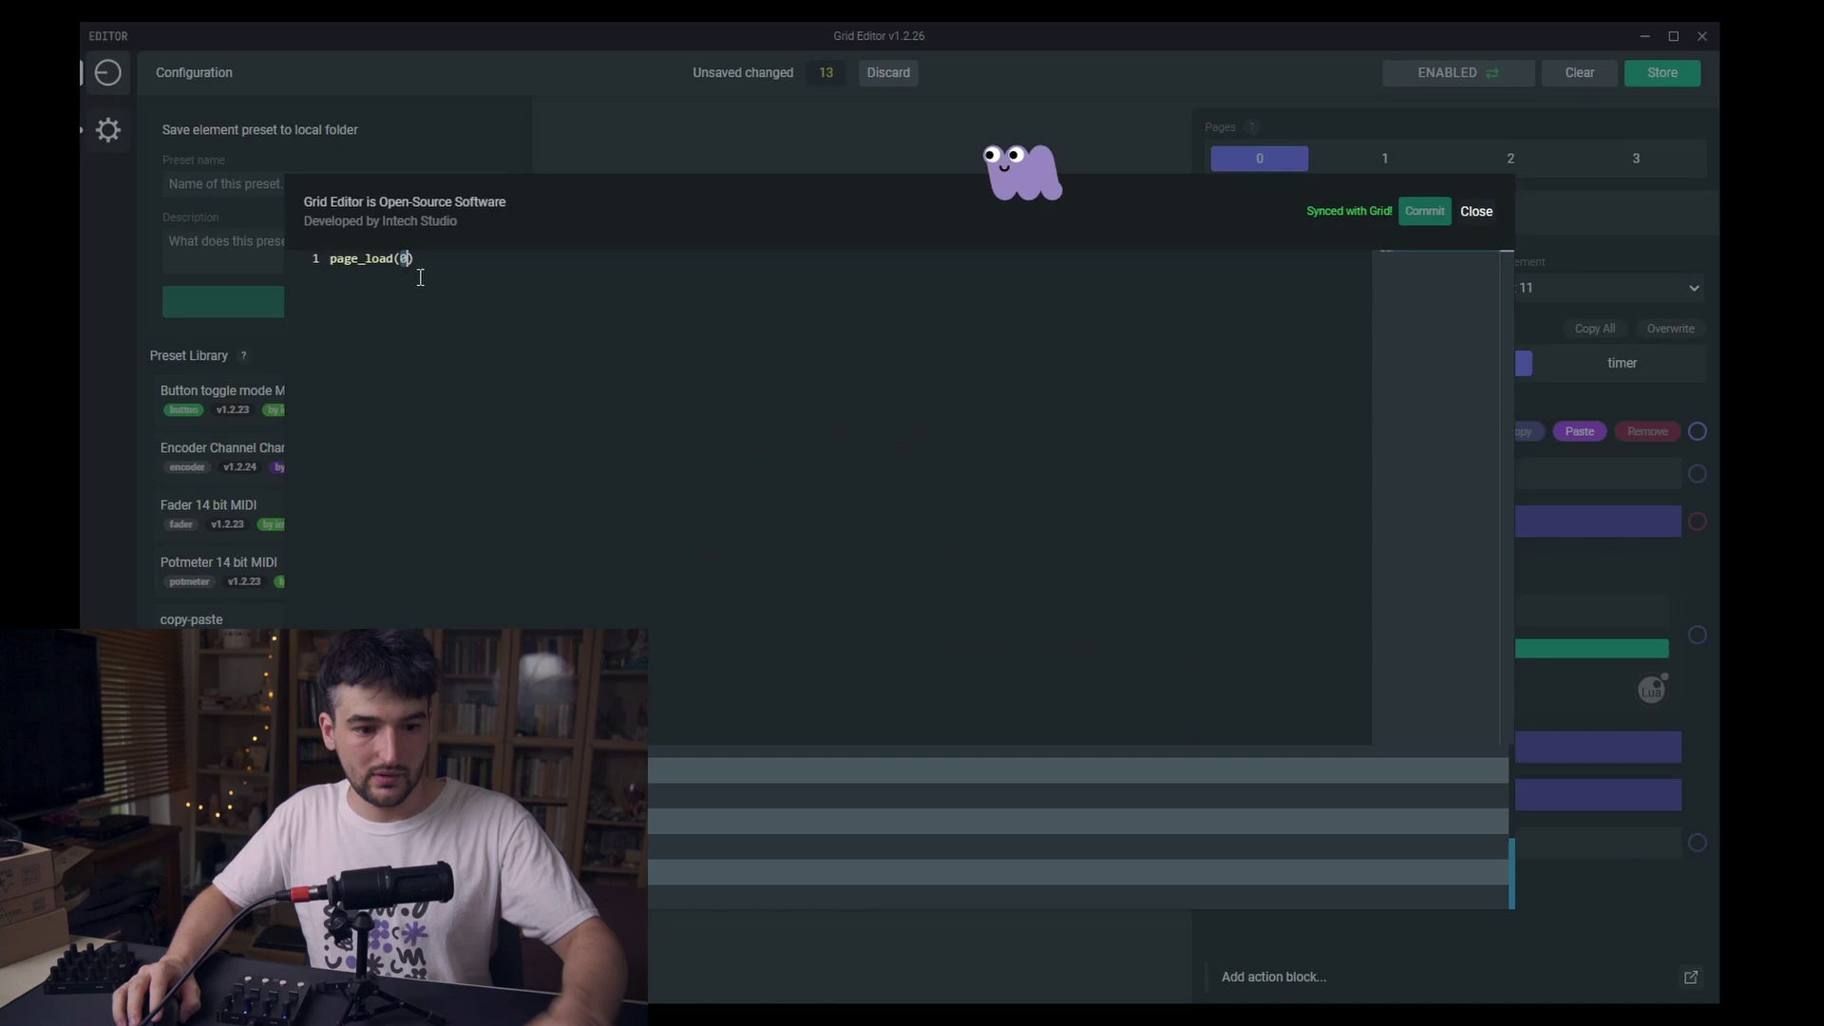
{"action": "type", "text": "3"}
{"action": "left_click", "coordinate": [1408, 216]}
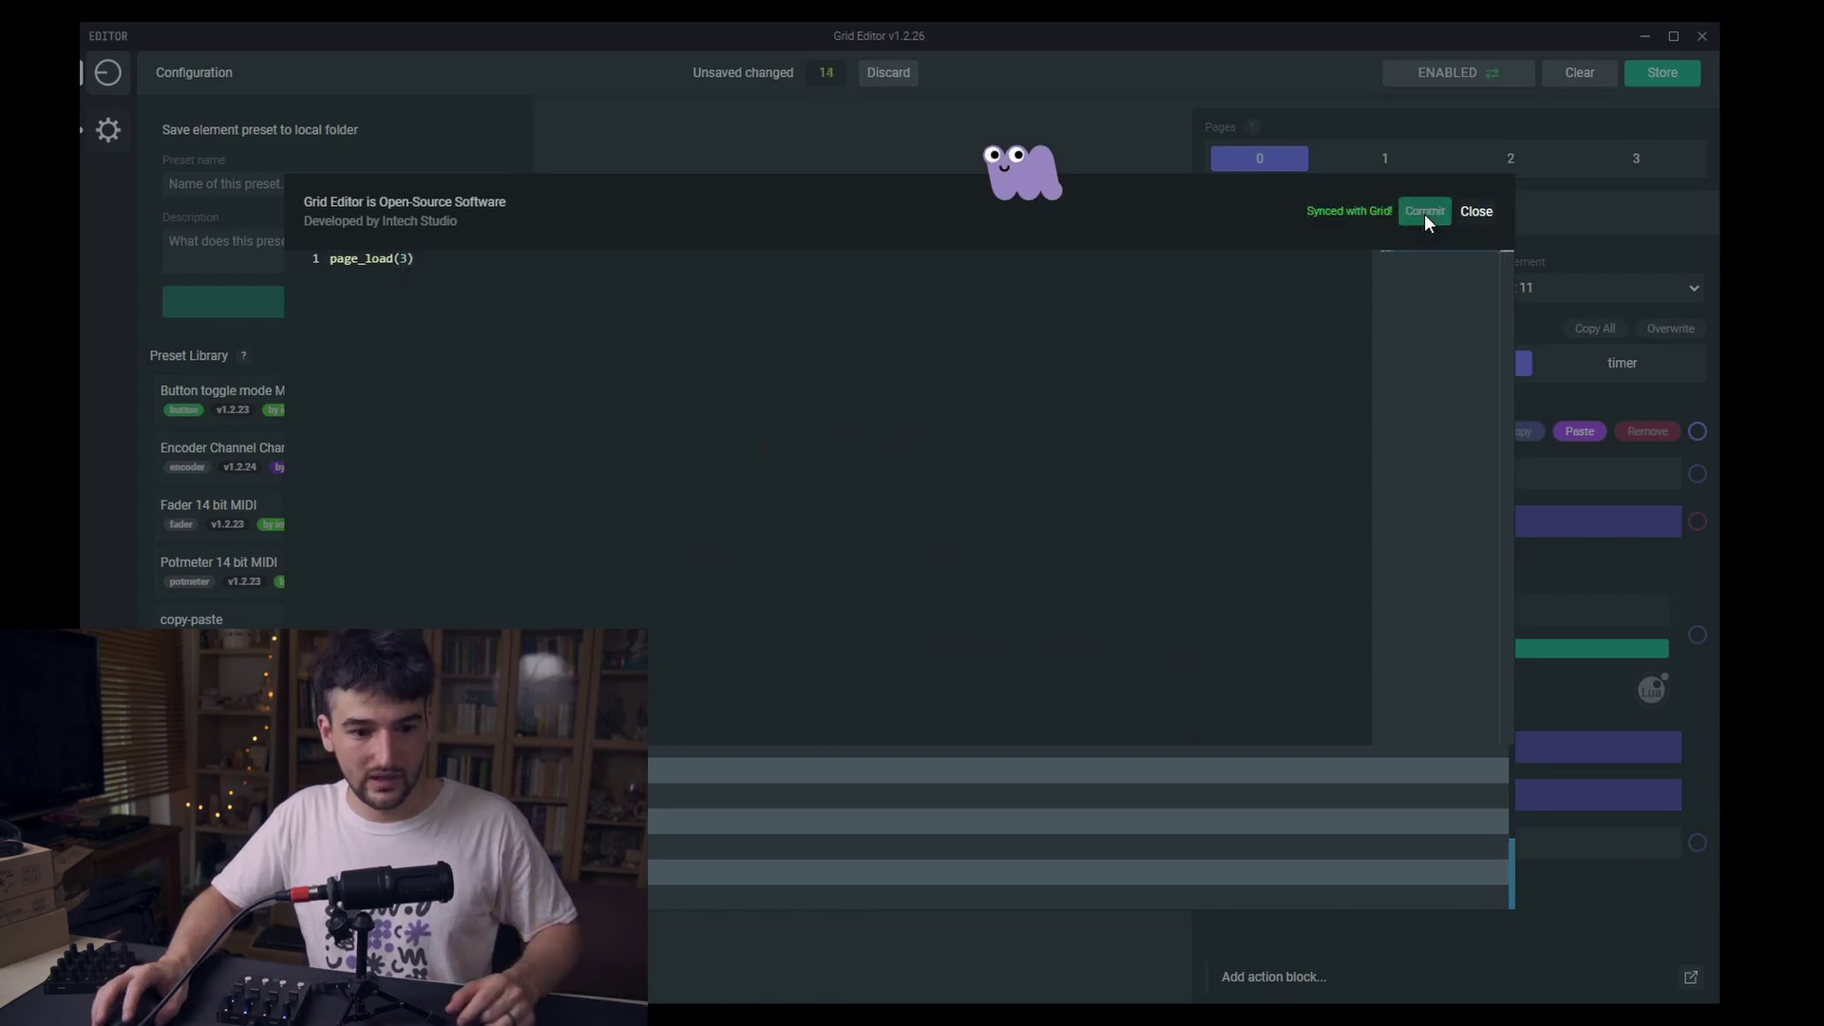
{"action": "left_click", "coordinate": [1478, 213]}
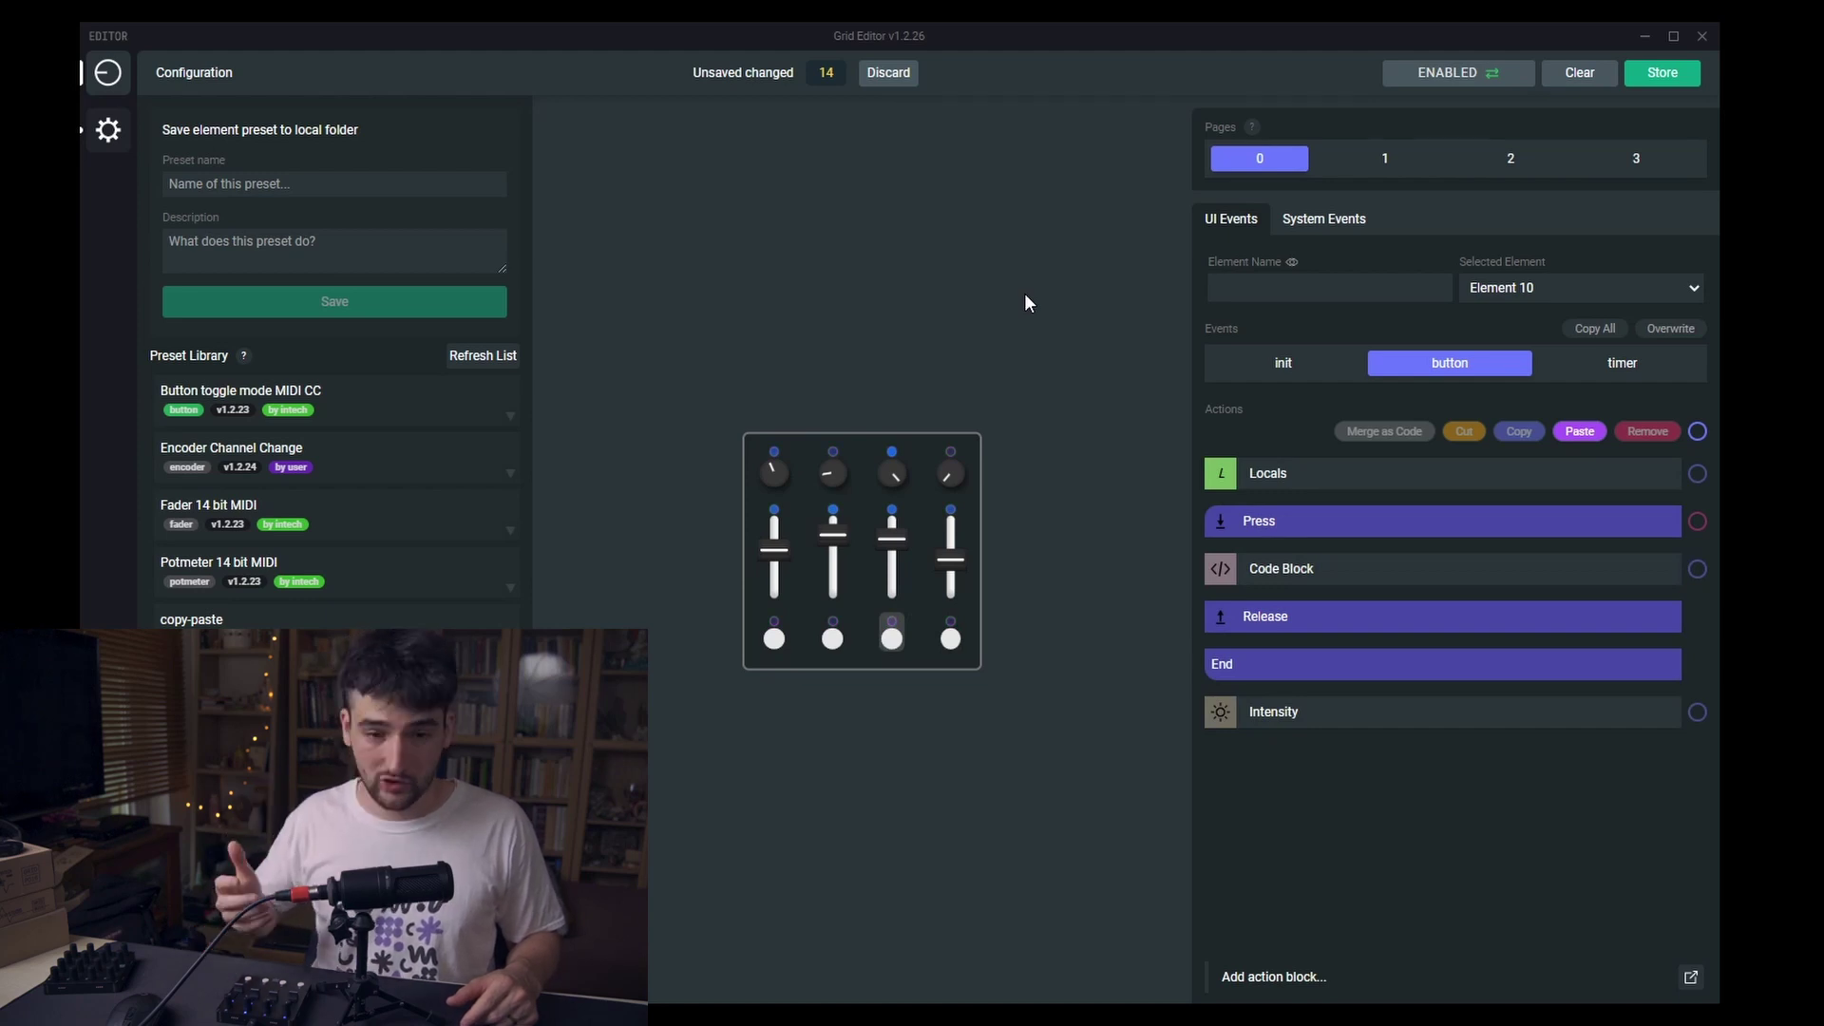
{"action": "left_click", "coordinate": [1662, 76]}
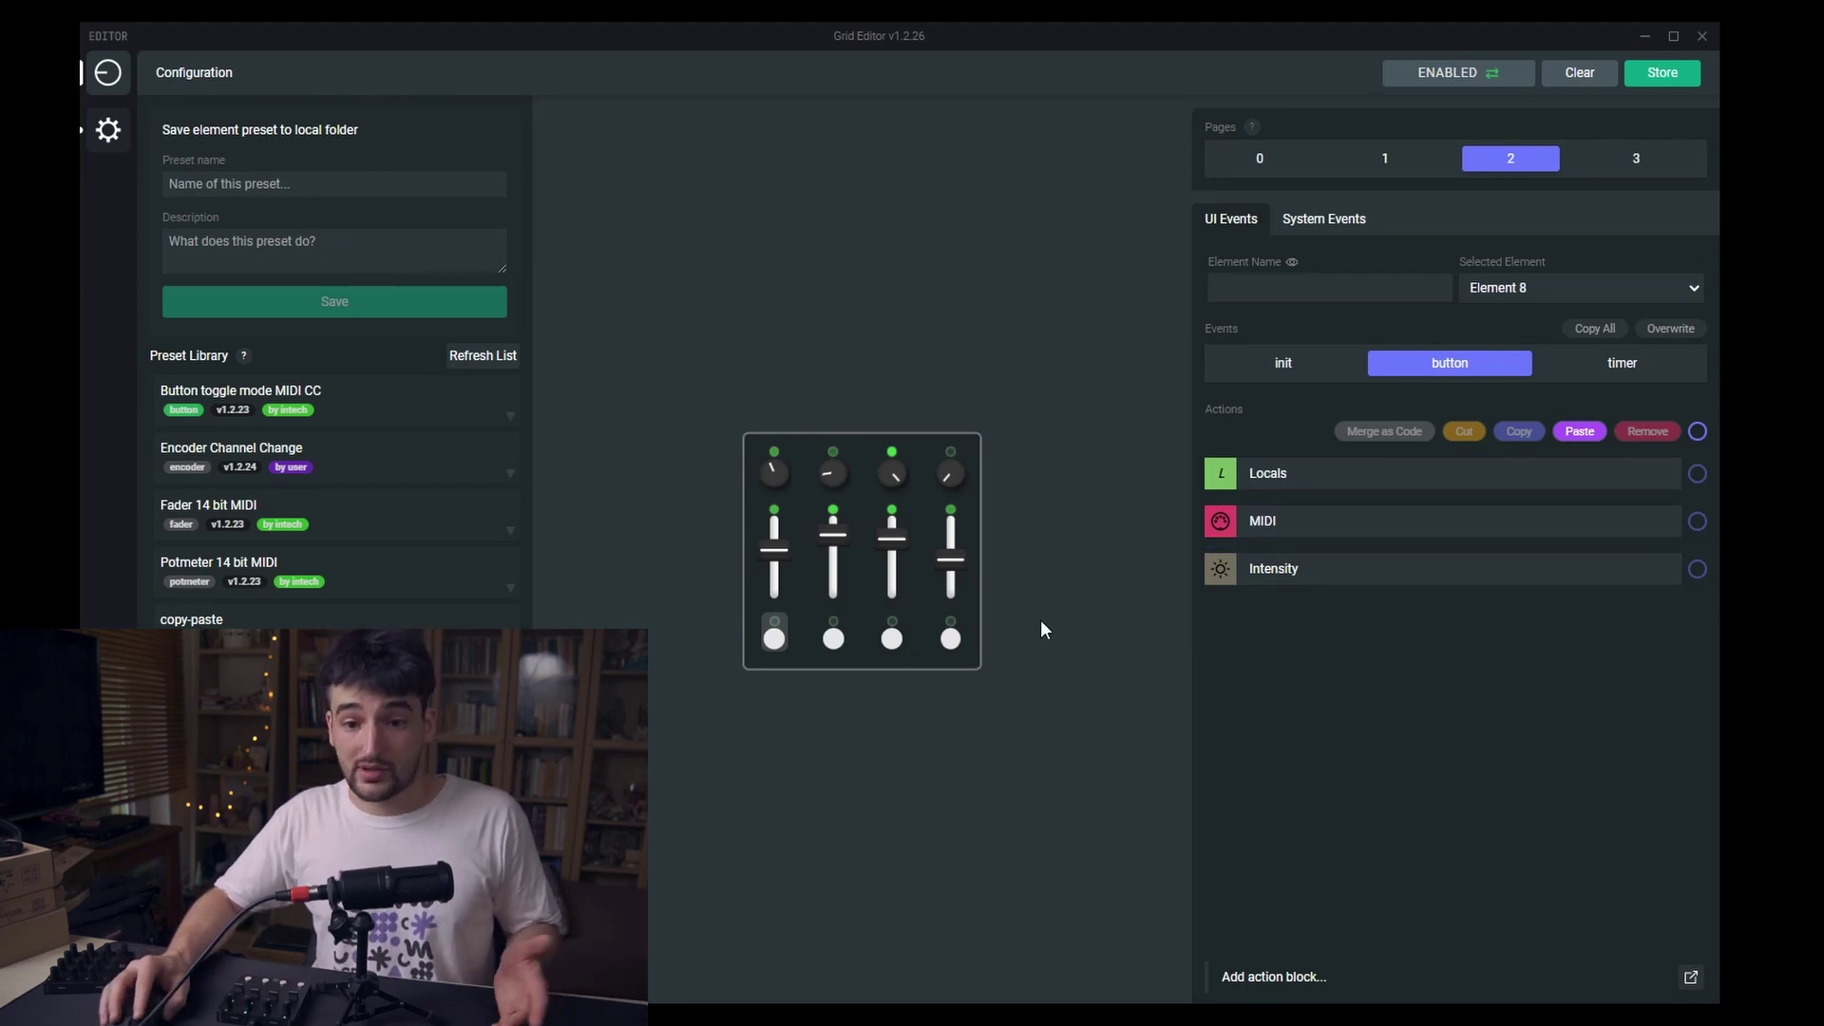
- Switch from page 2 back to page 0 of the configuration
{"action": "left_click", "coordinate": [1667, 503]}
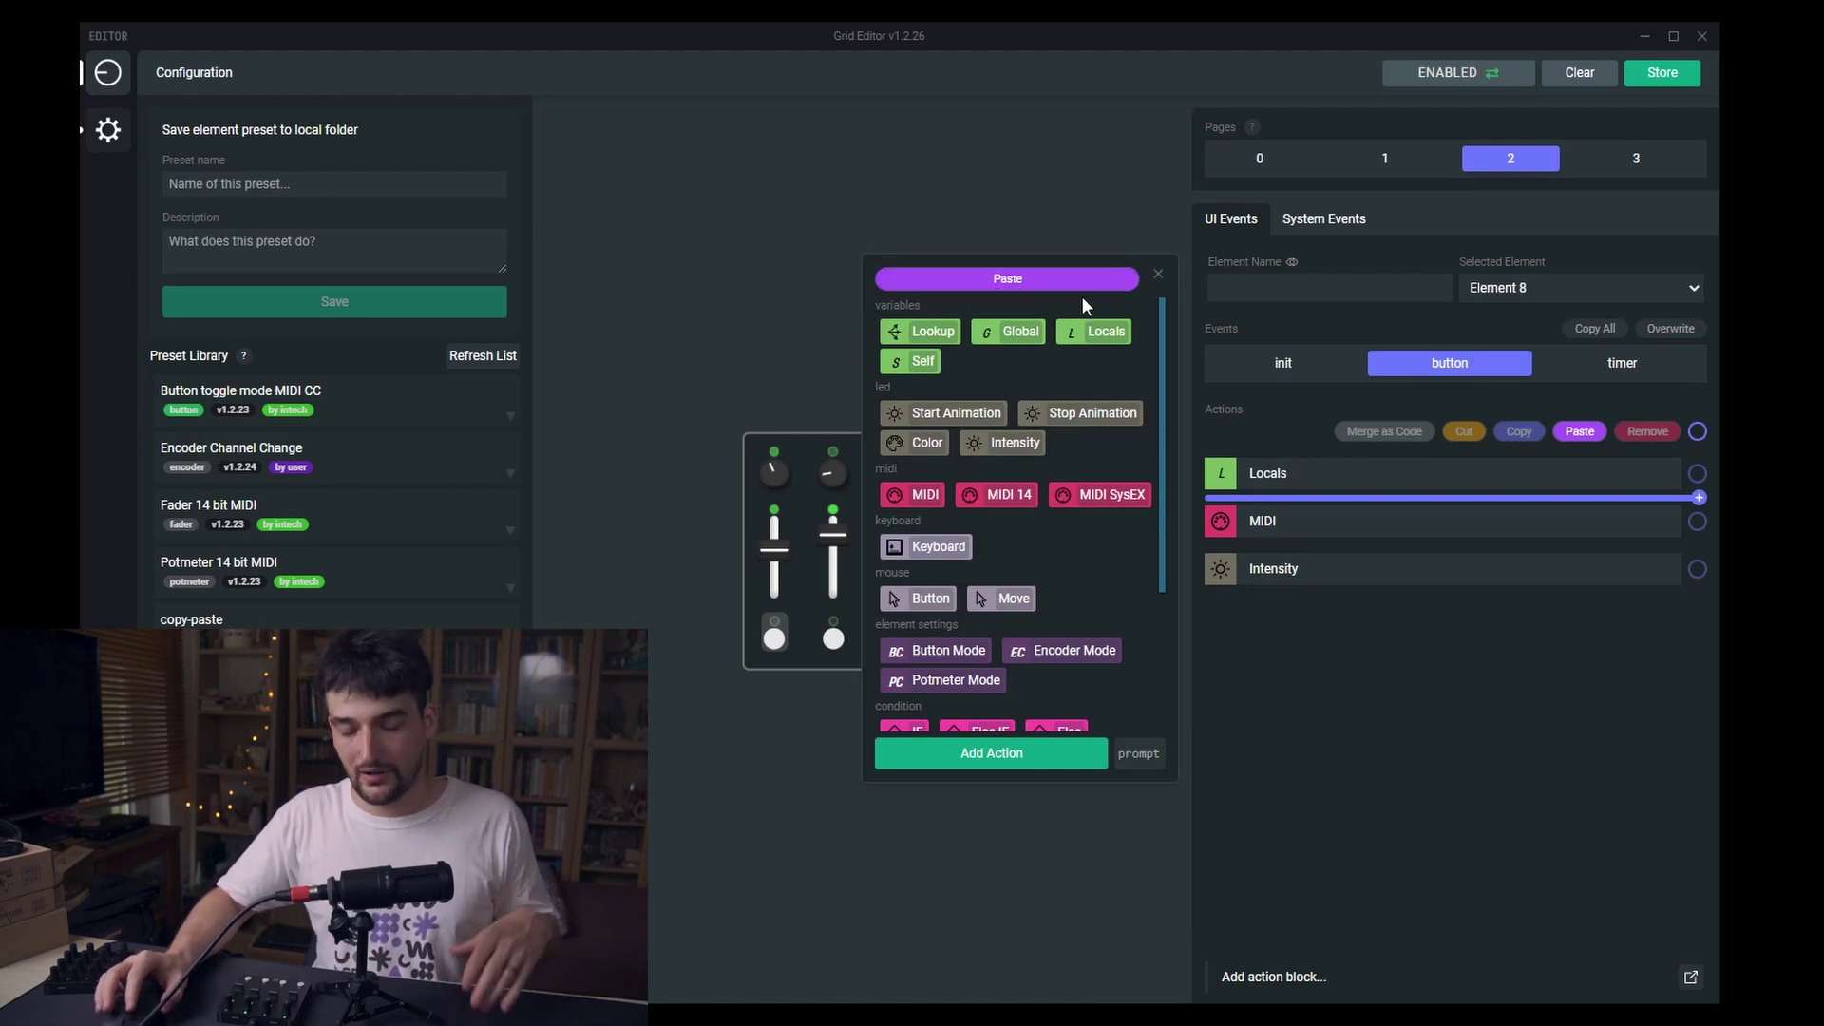
{"action": "left_click", "coordinate": [1158, 275]}
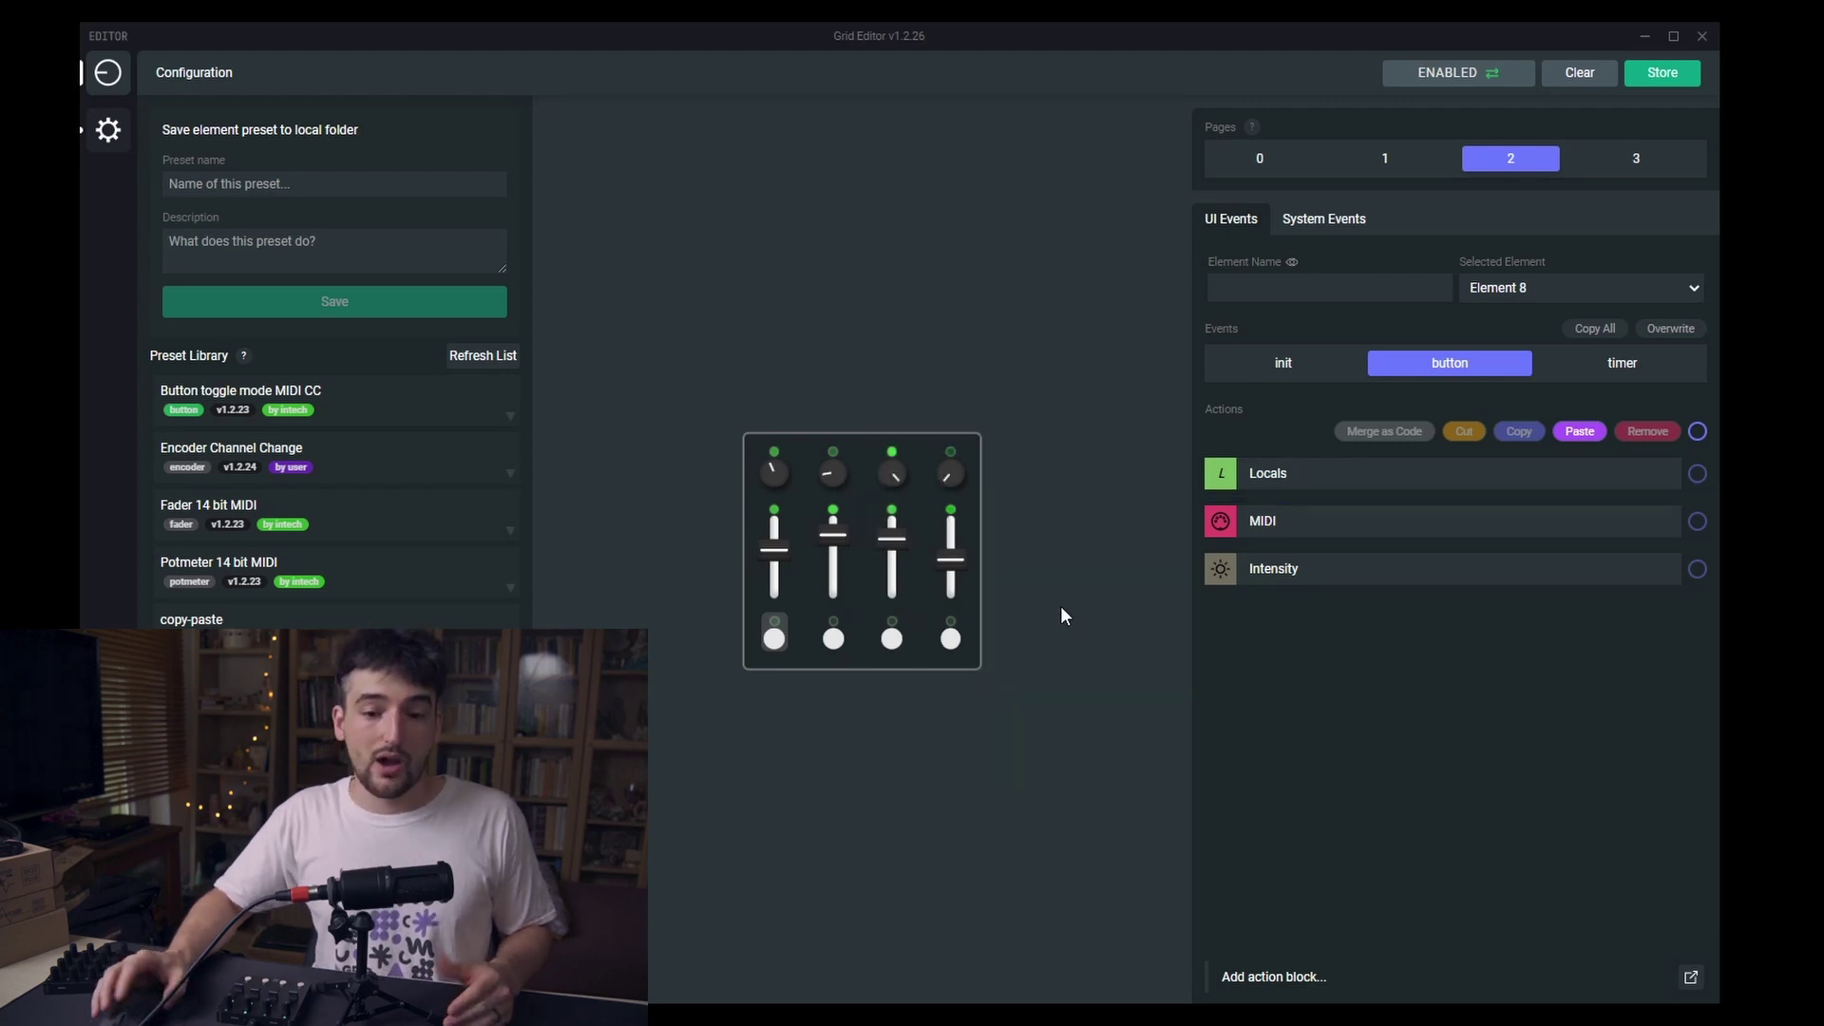
{"action": "left_click", "coordinate": [1269, 169]}
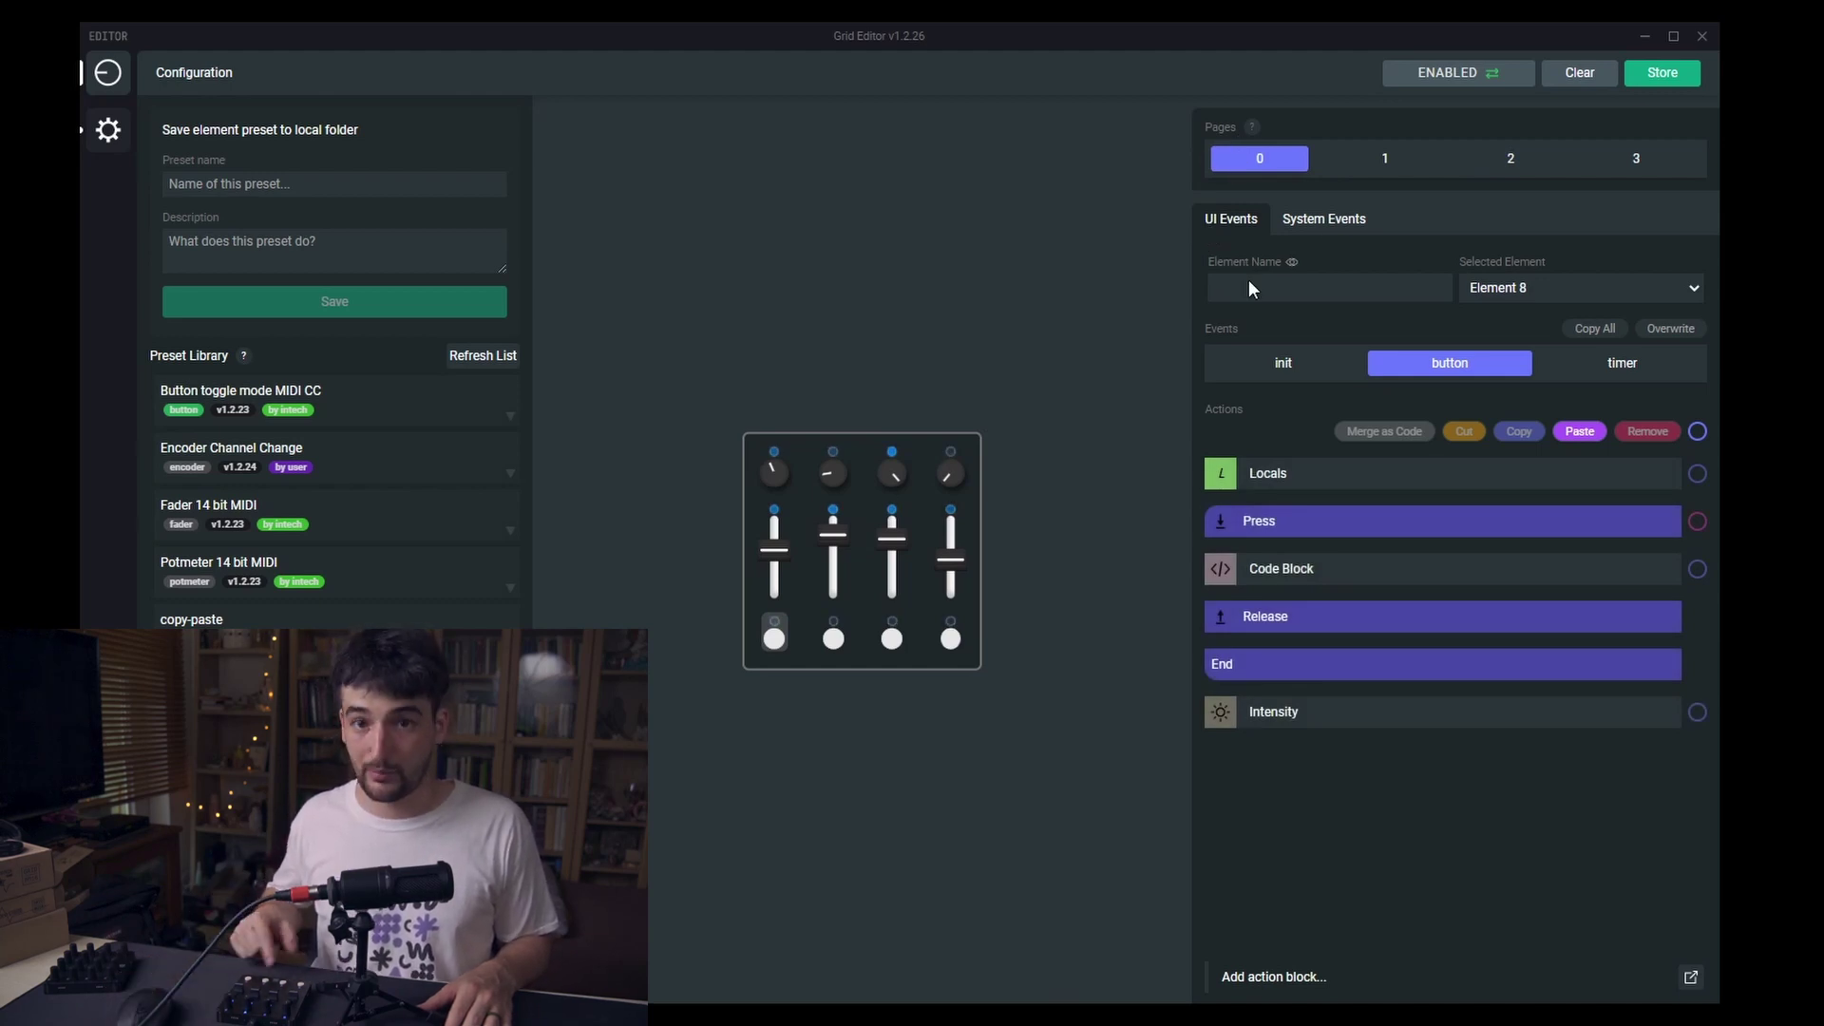
- Enter pbf_page_changes as the name for saving the module profile to the local folder
{"action": "left_click", "coordinate": [233, 184]}
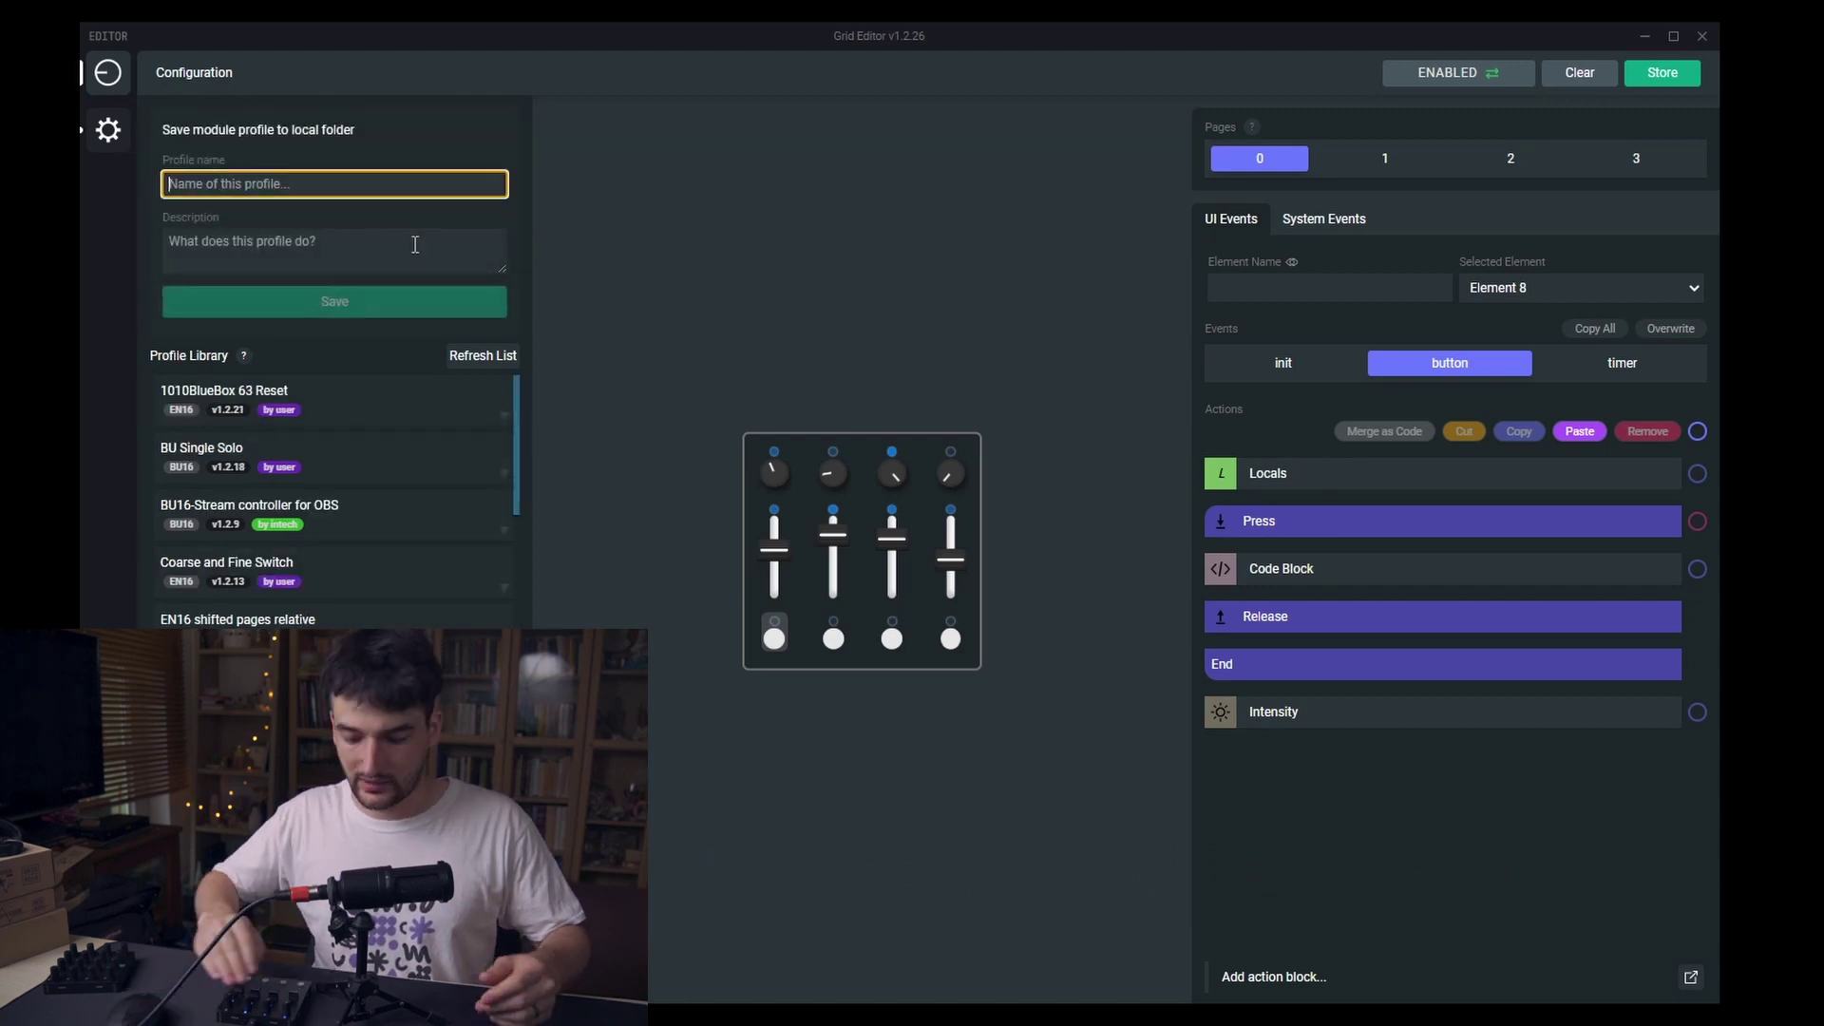
{"action": "type", "text": "pbf_"}
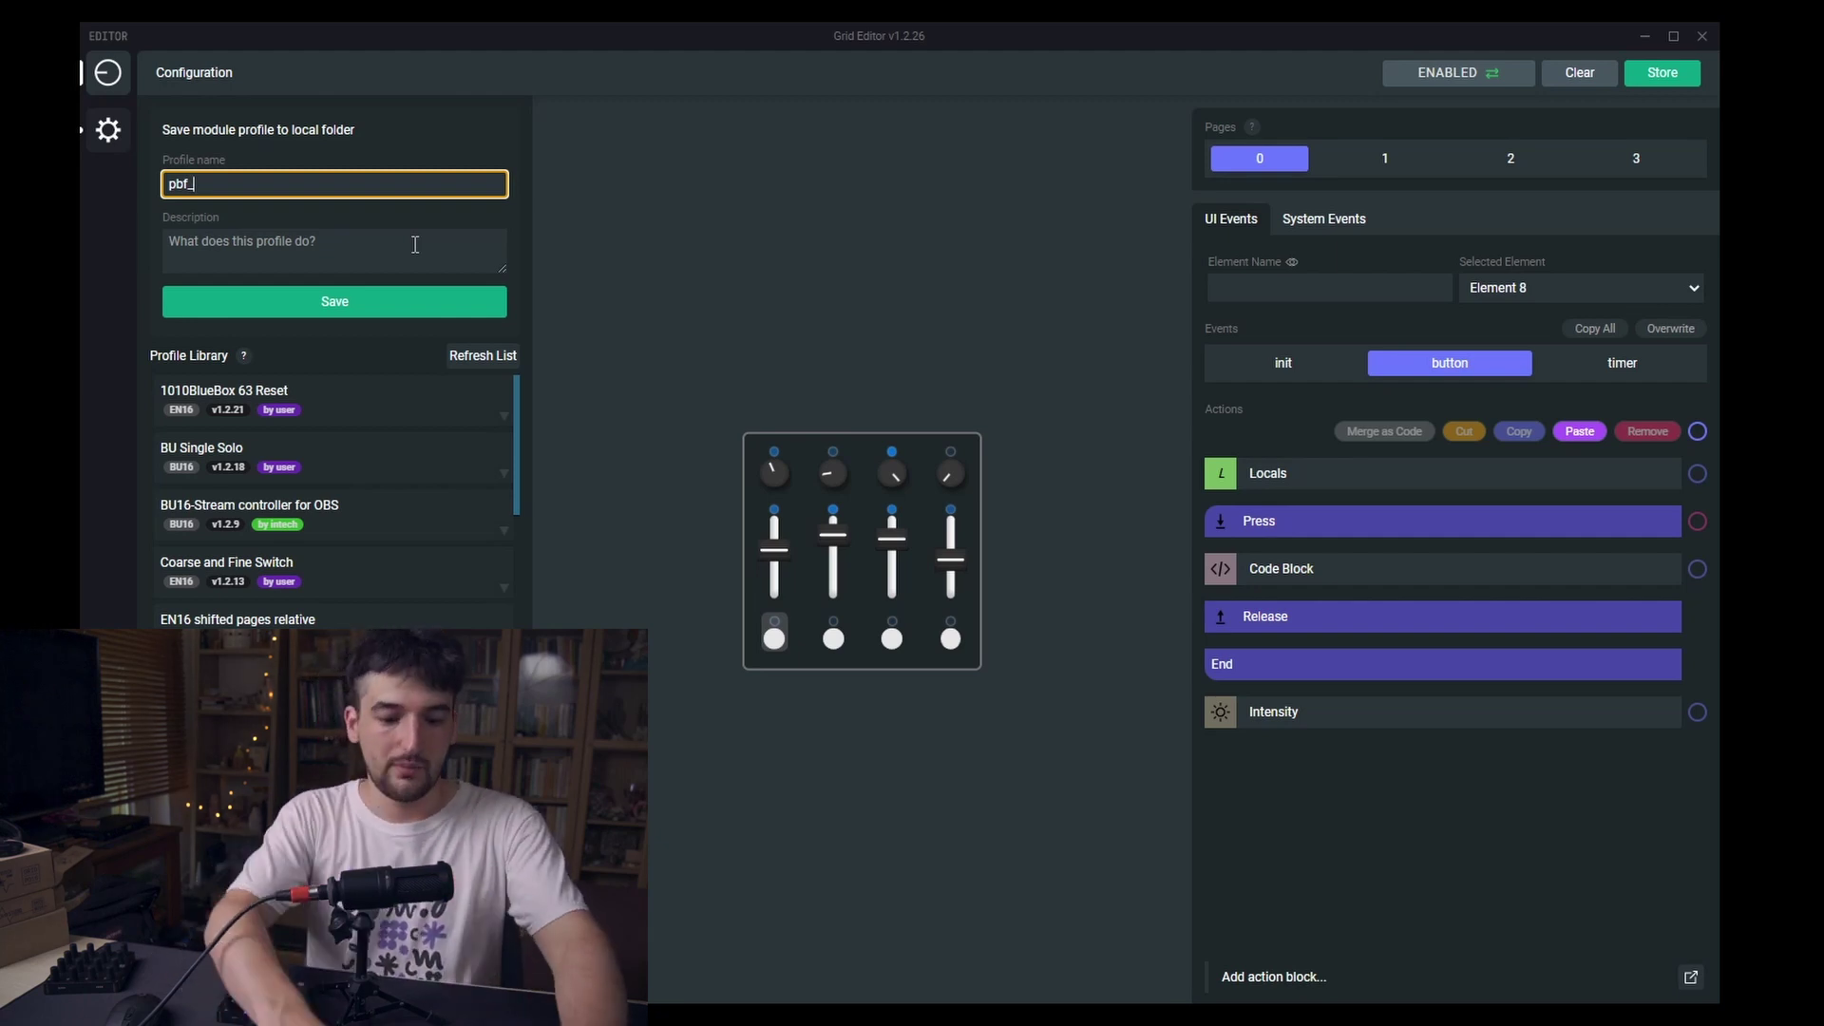
{"action": "type", "text": "ge_changes"}
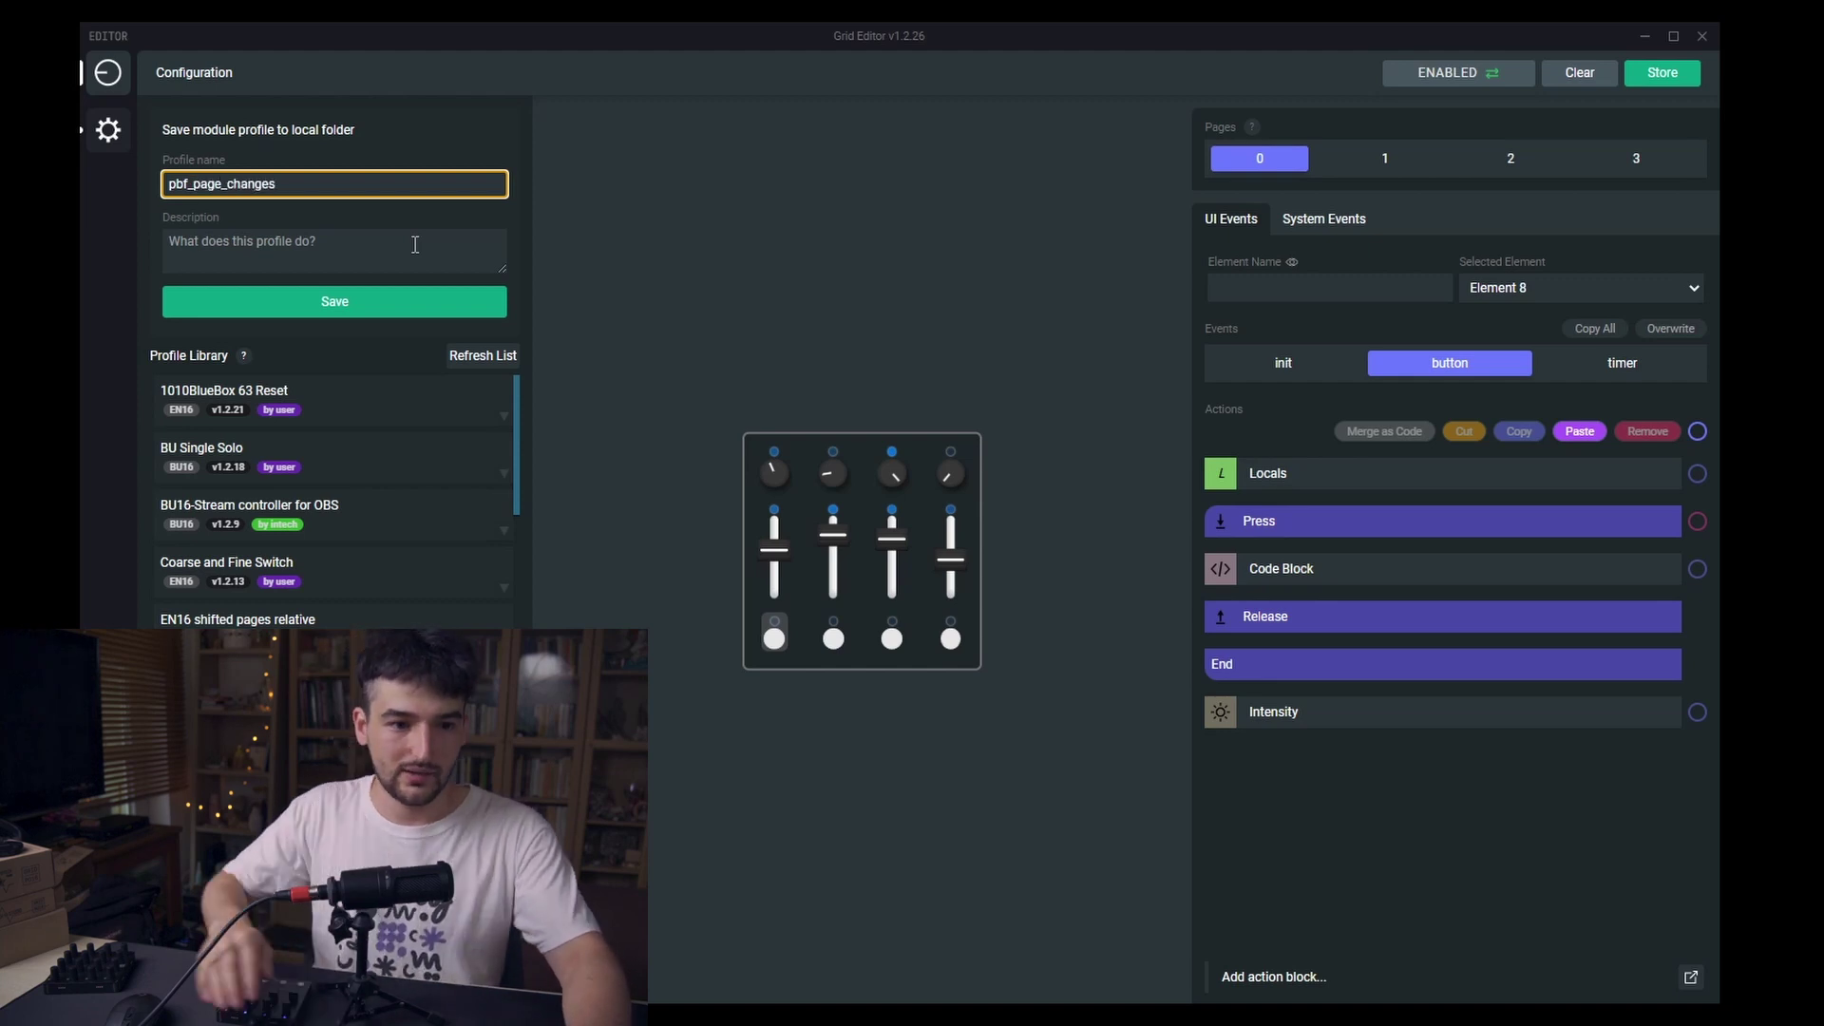
- Correct the profile name to pbf4_page_changes and save the module profile to the local folder
{"action": "left_click", "coordinate": [190, 183]}
{"action": "type", "text": "4"}
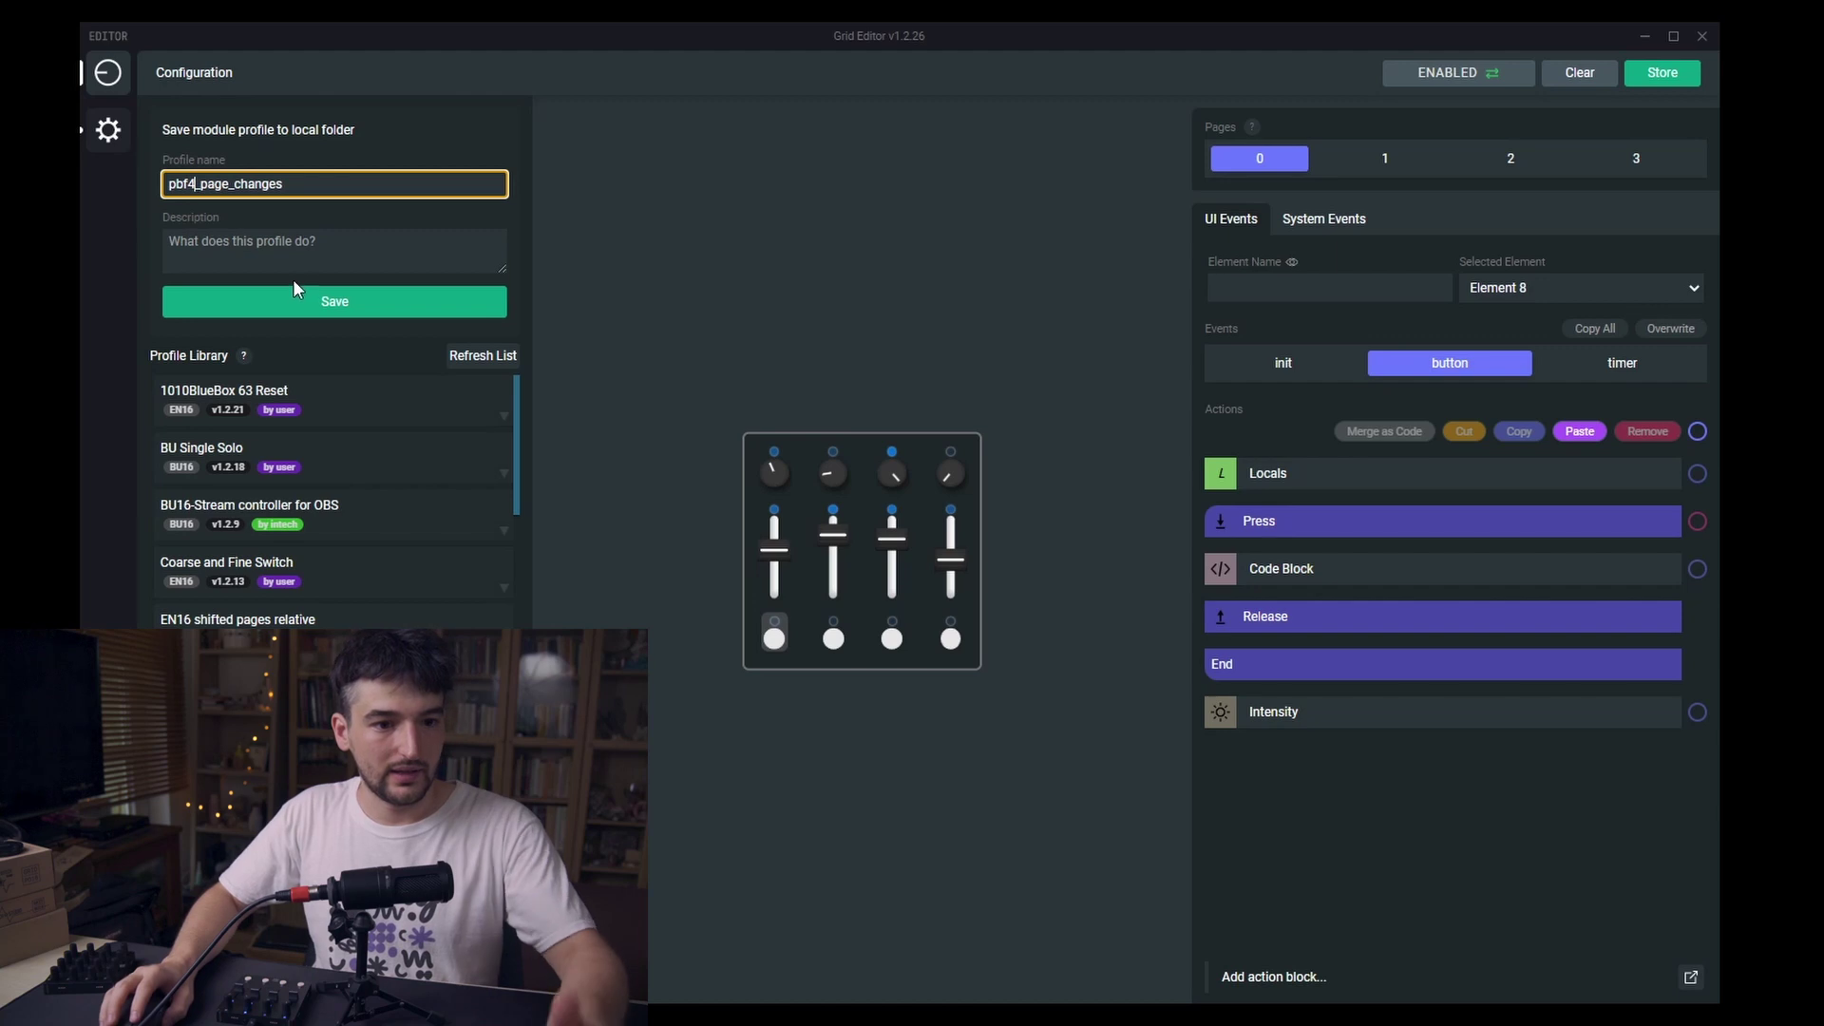
{"action": "left_click", "coordinate": [370, 305]}
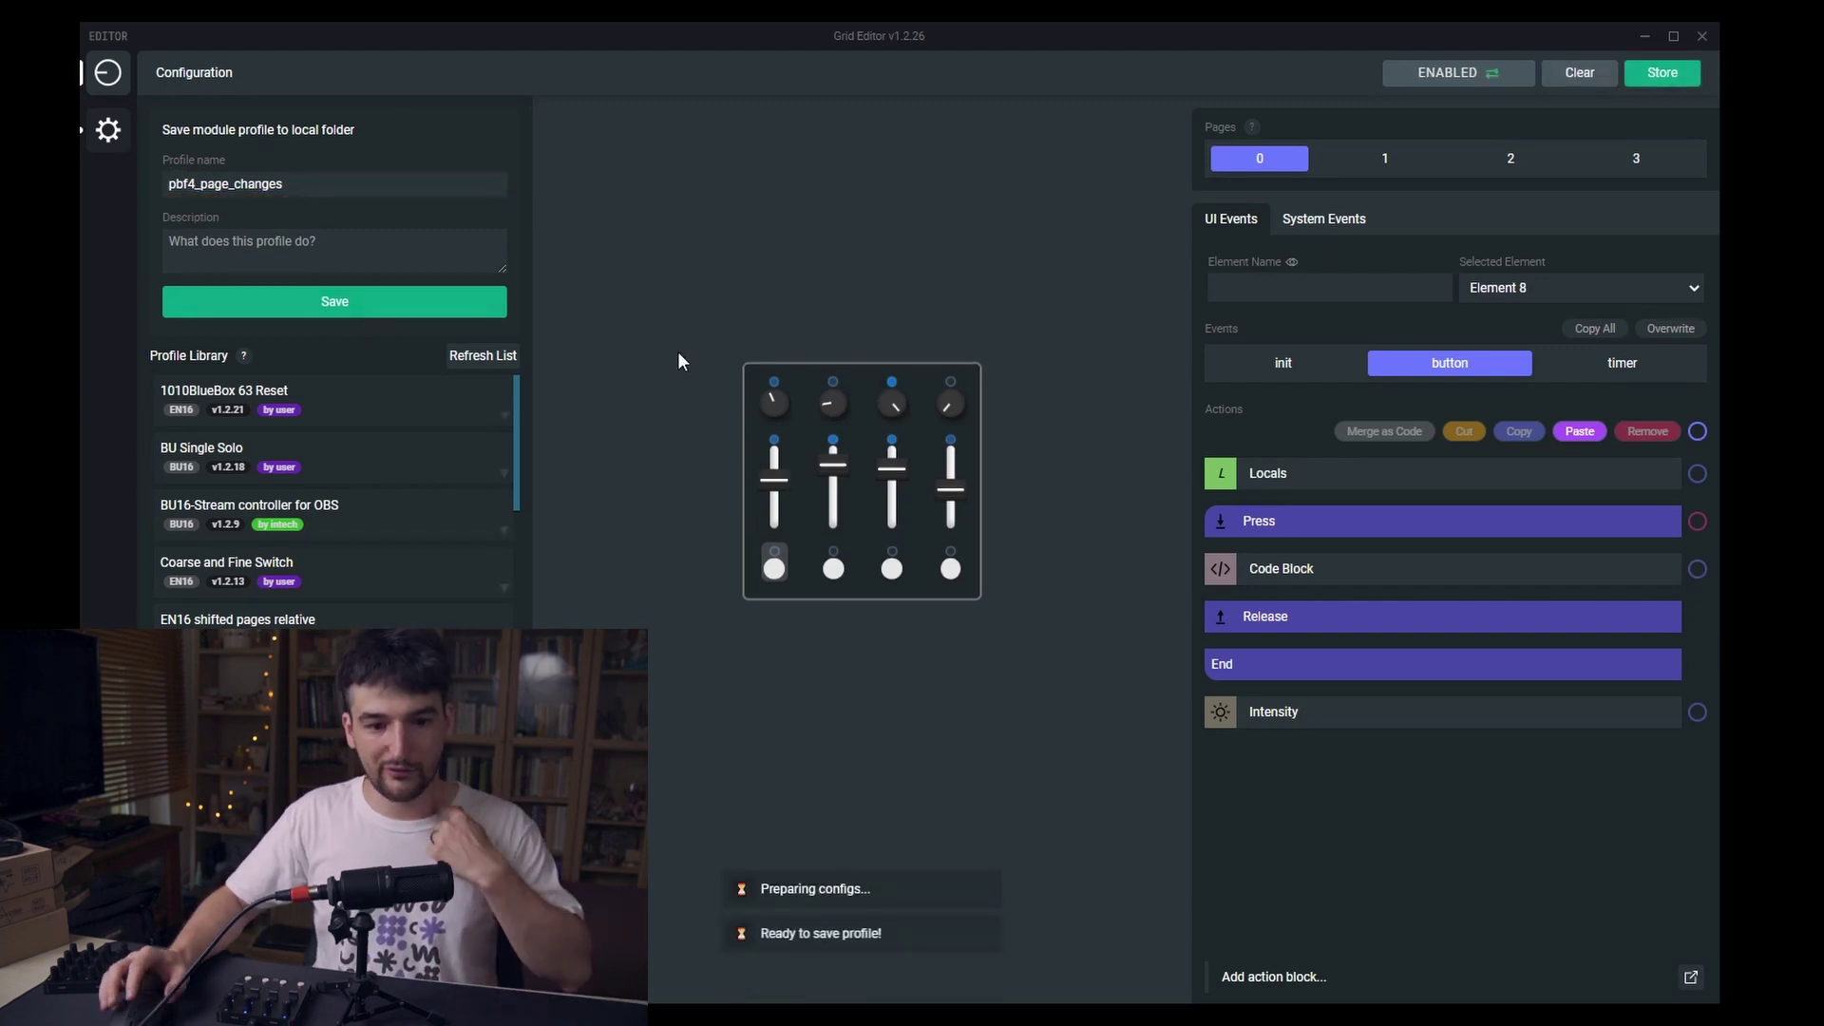
- Switch to page 1, clear the profile name field, and load the pbf4_page_changes profile from the library onto the module
{"action": "left_click", "coordinate": [1387, 171]}
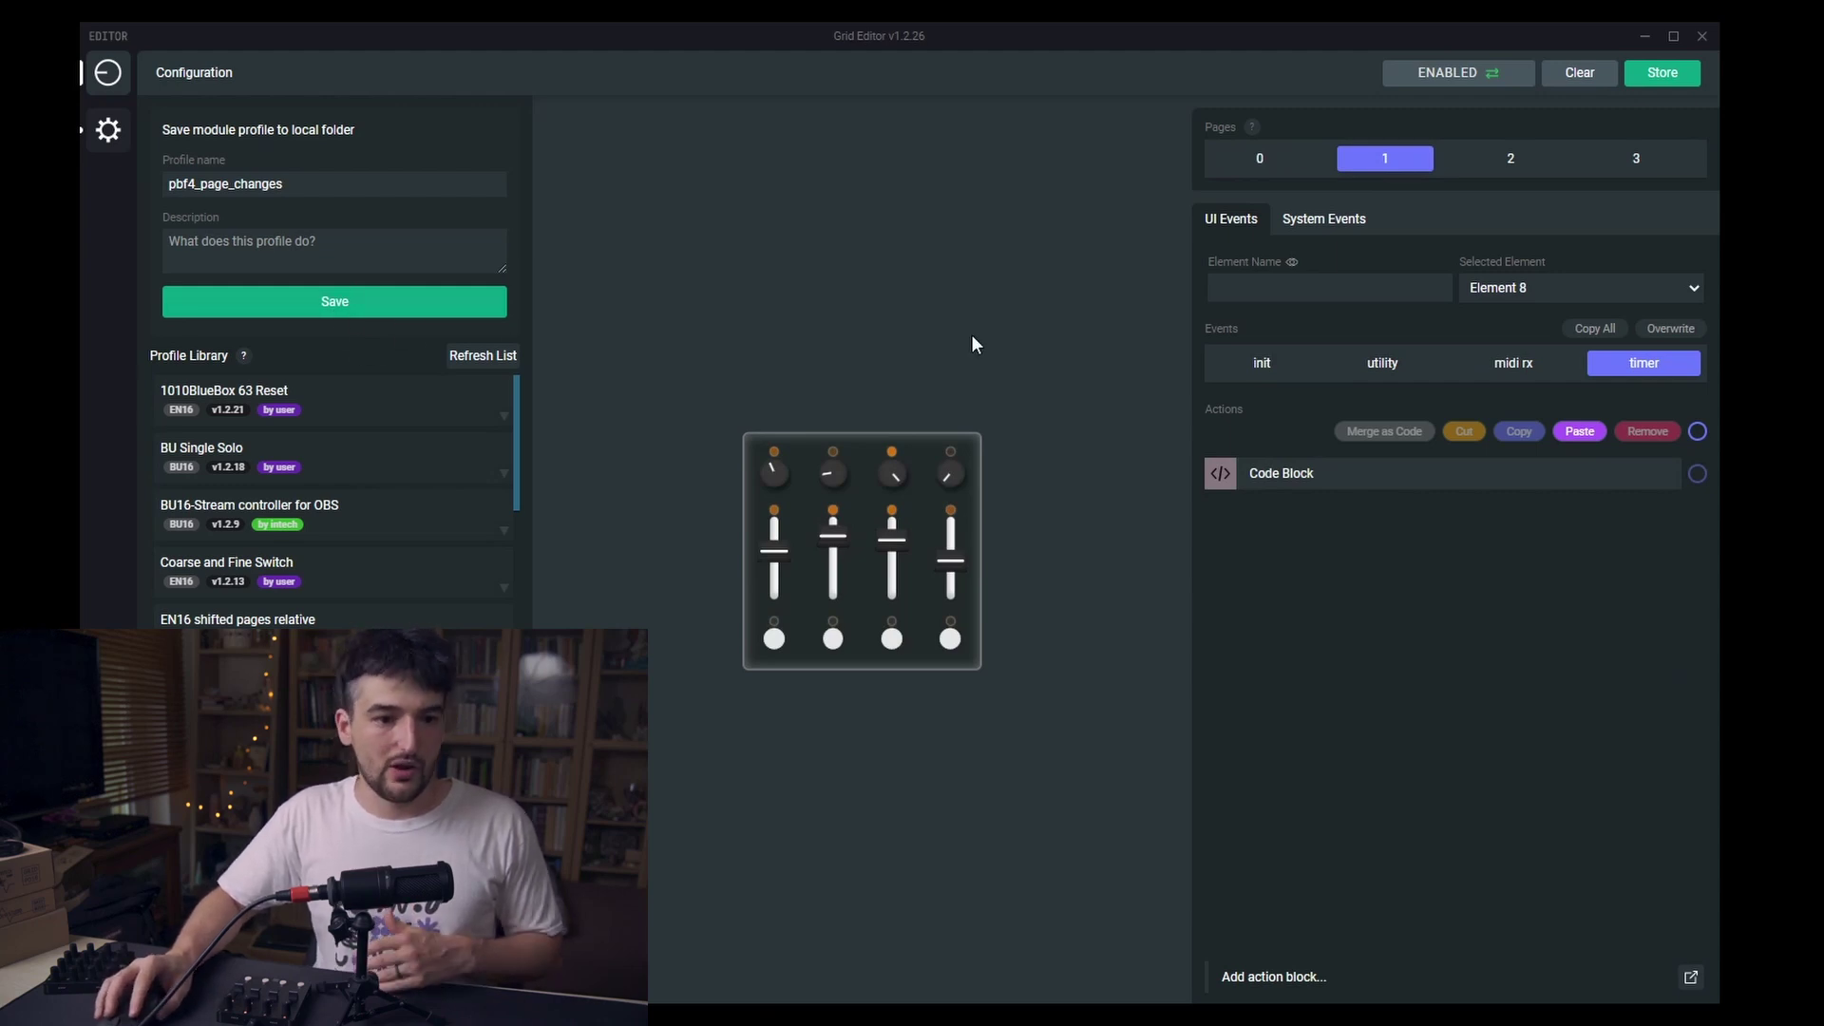
{"action": "double_click", "coordinate": [250, 186]}
{"action": "key", "text": "BackSpace"}
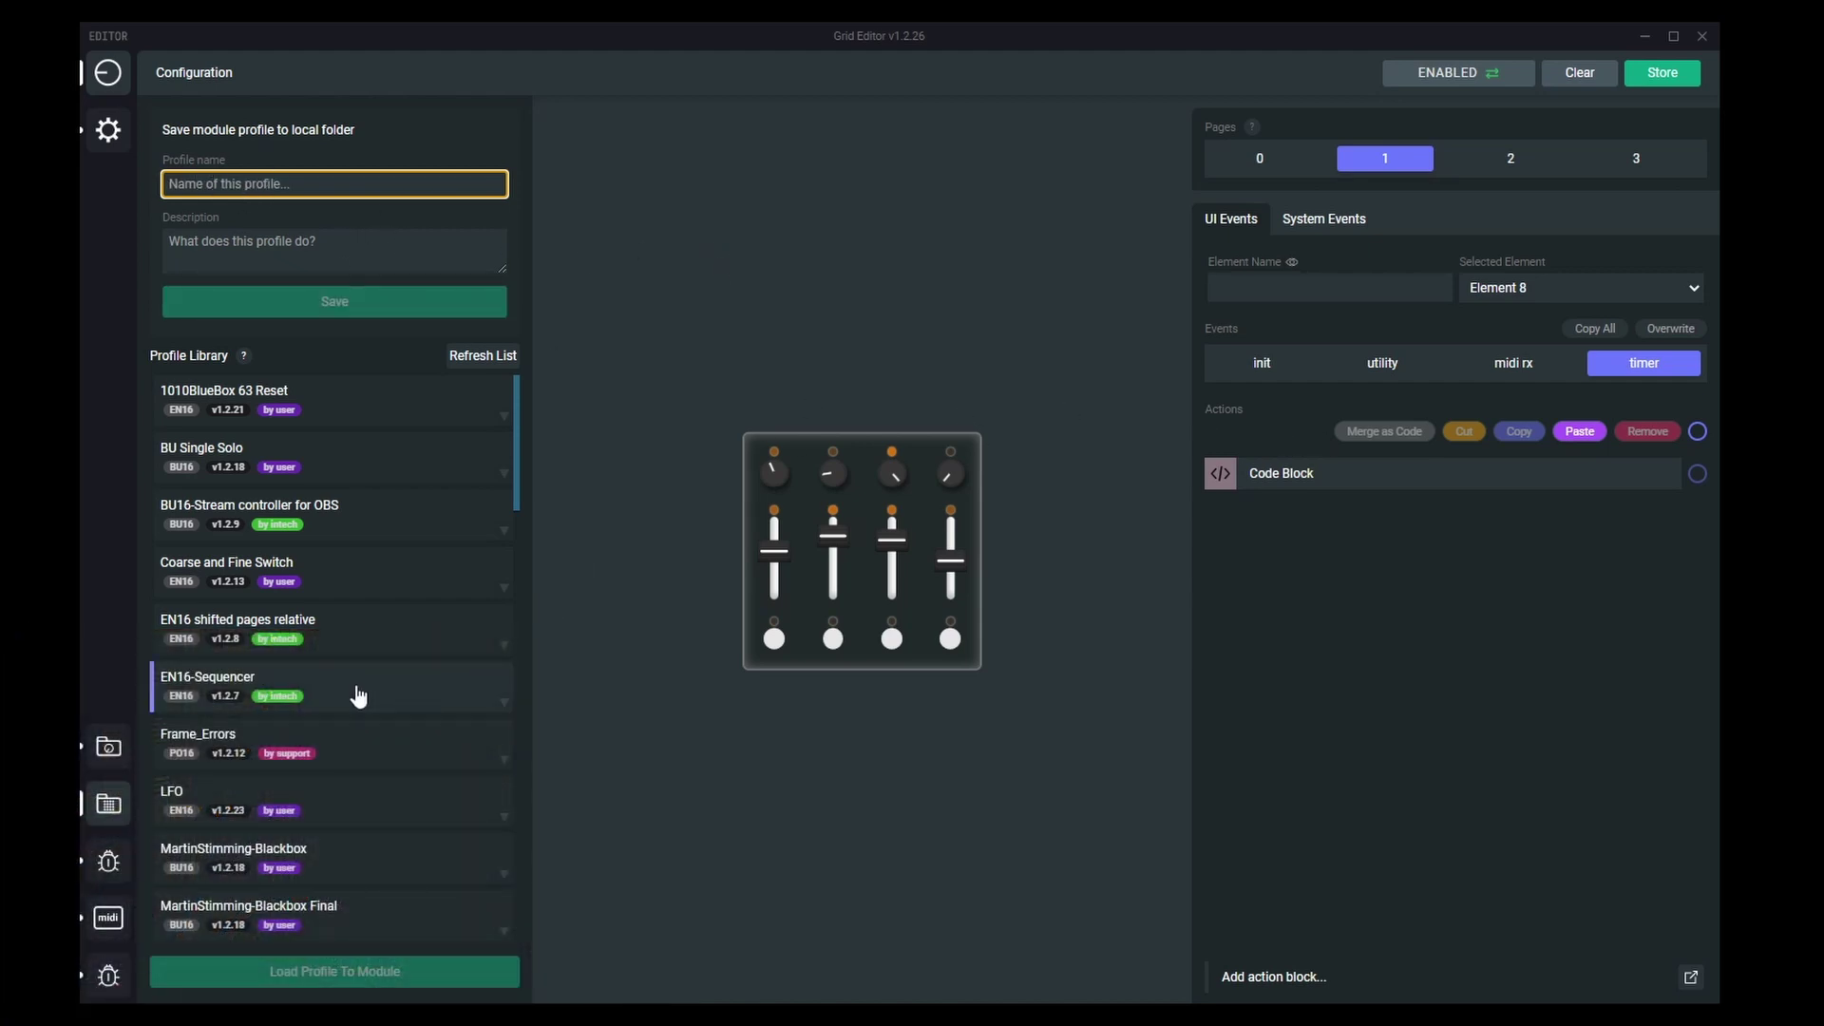
{"action": "scroll", "coordinate": [359, 698], "scroll_direction": "down", "scroll_amount": 10}
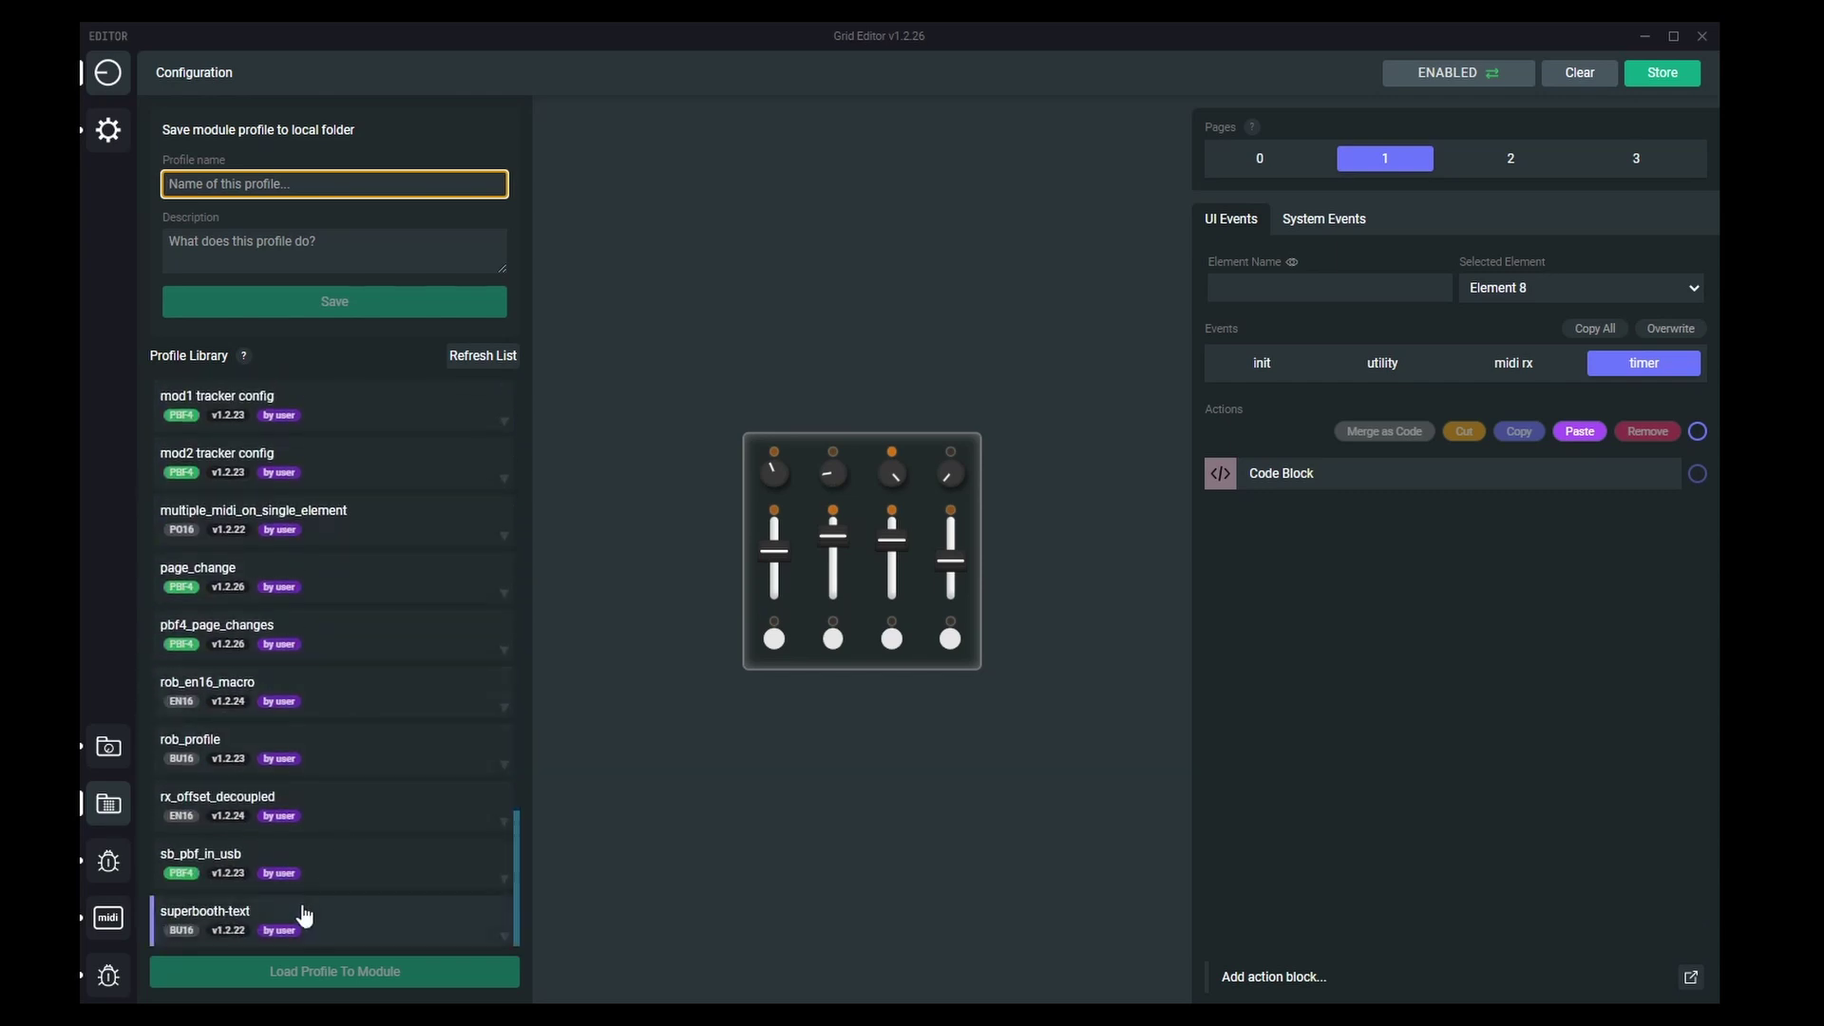
{"action": "scroll", "coordinate": [339, 832], "scroll_direction": "up", "scroll_amount": 2}
{"action": "scroll", "coordinate": [356, 807], "scroll_direction": "down", "scroll_amount": 1}
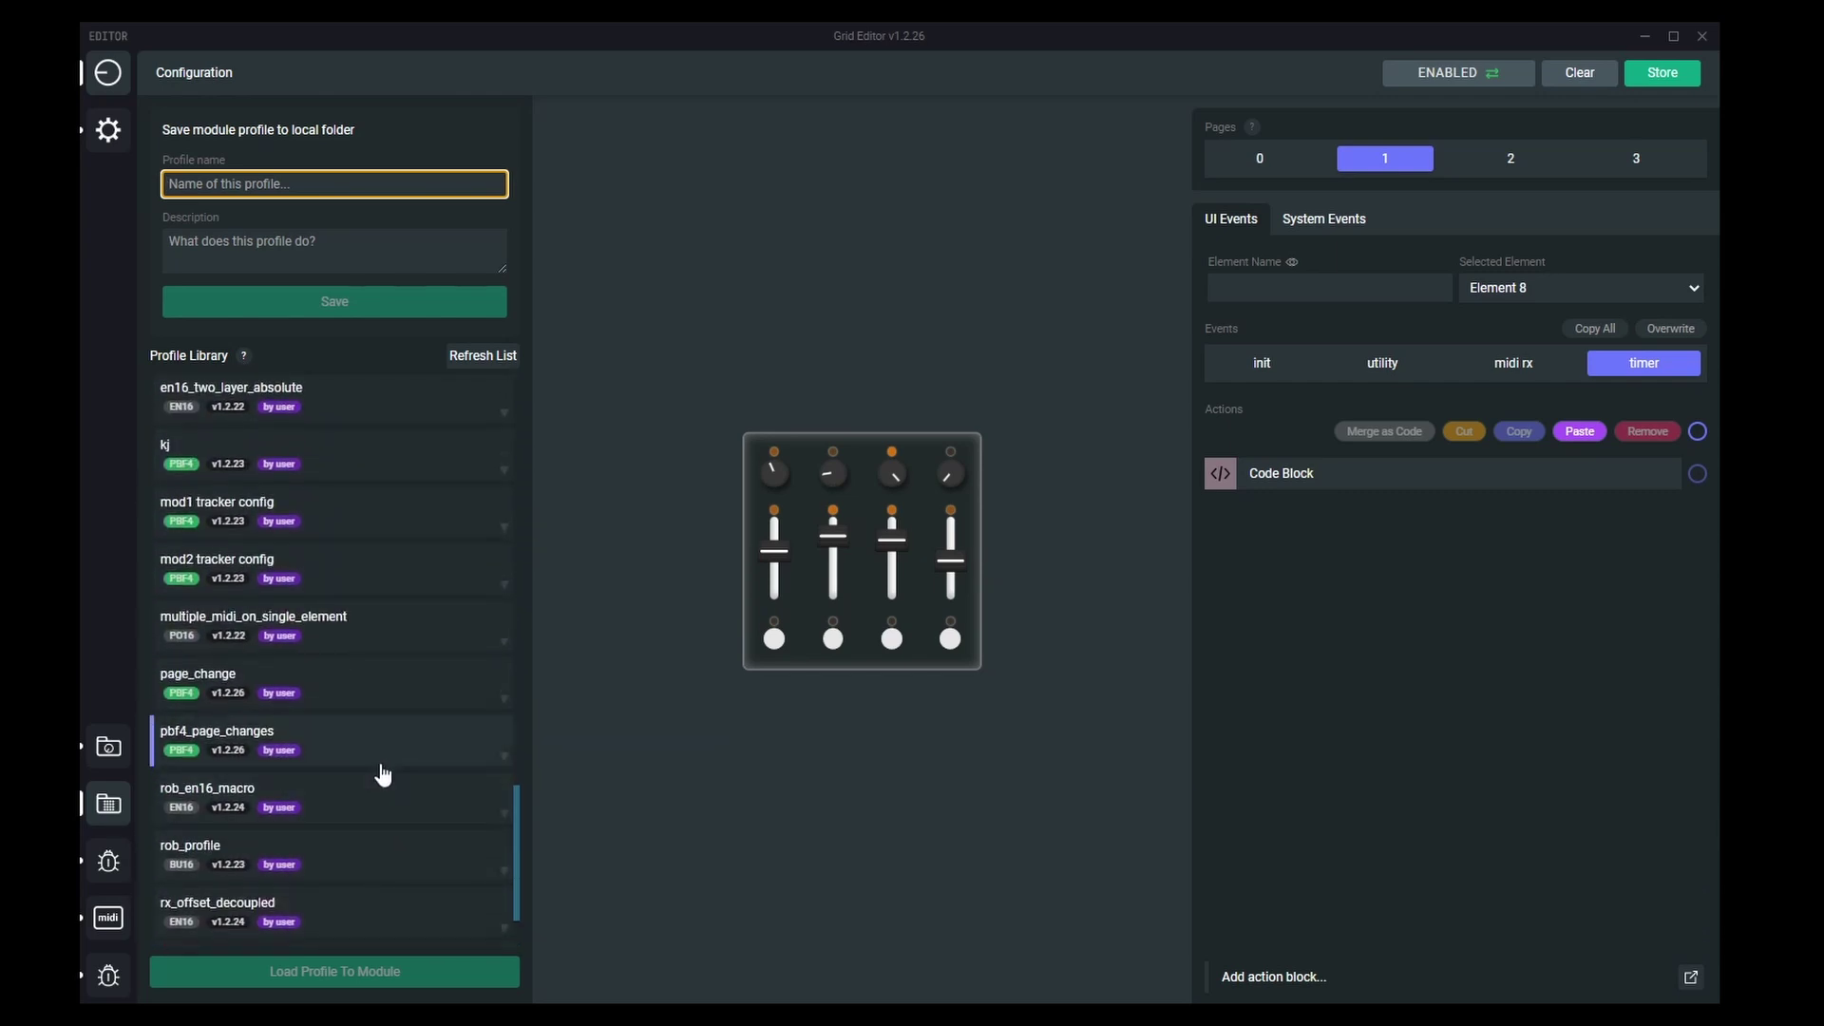
{"action": "left_click", "coordinate": [380, 755]}
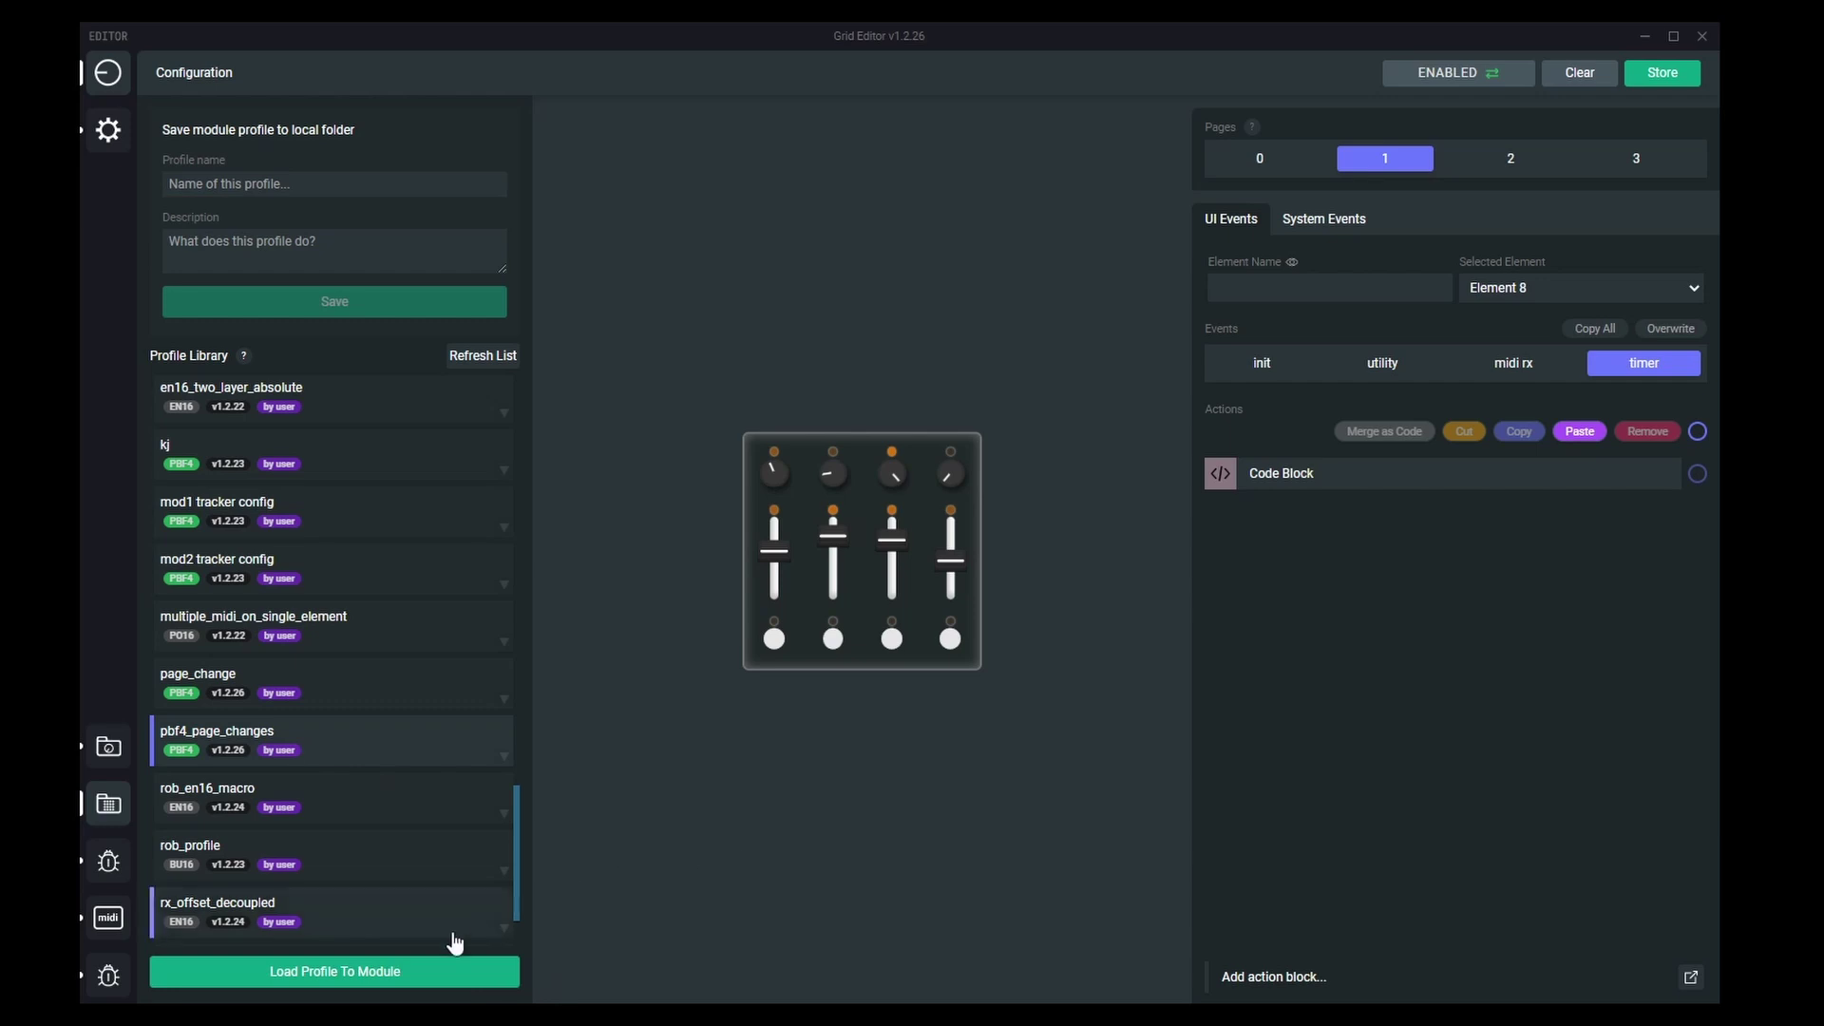
{"action": "left_click", "coordinate": [356, 972]}
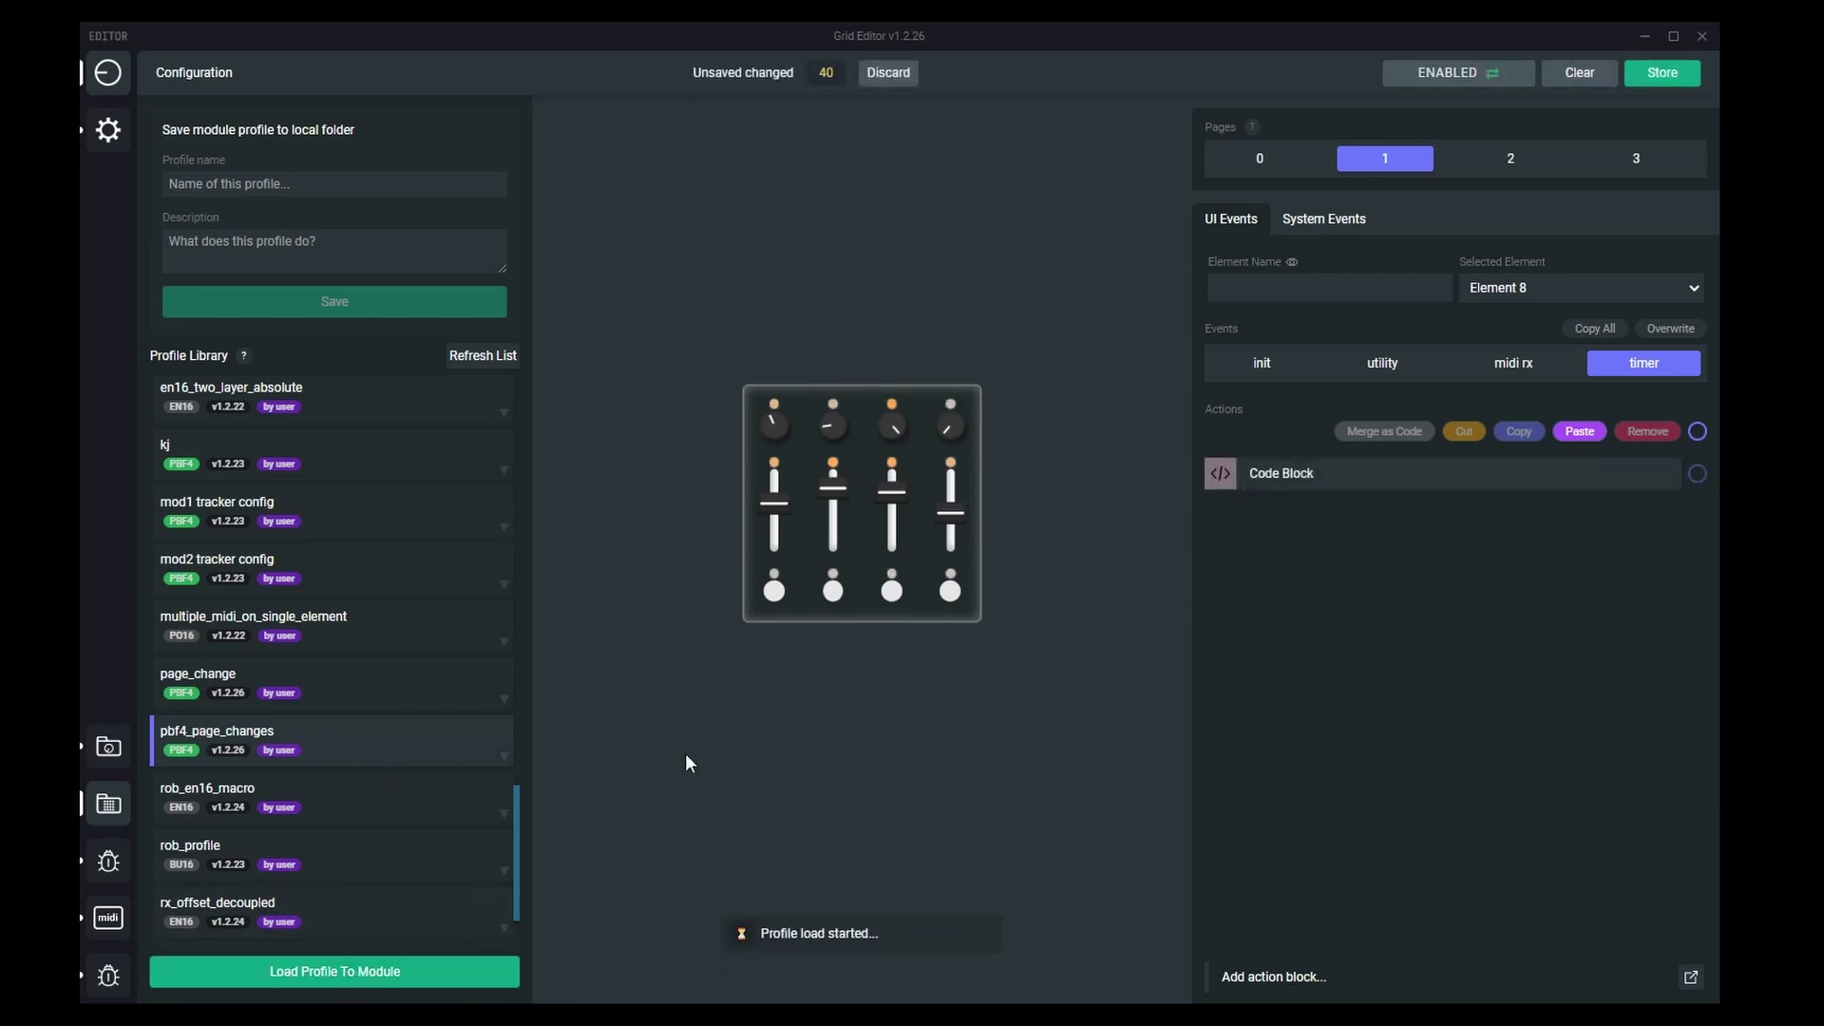
- Check the code in the Press branch of Element 10's button event, and store the configuration on page 1
{"action": "left_click", "coordinate": [894, 593]}
{"action": "left_click", "coordinate": [1453, 363]}
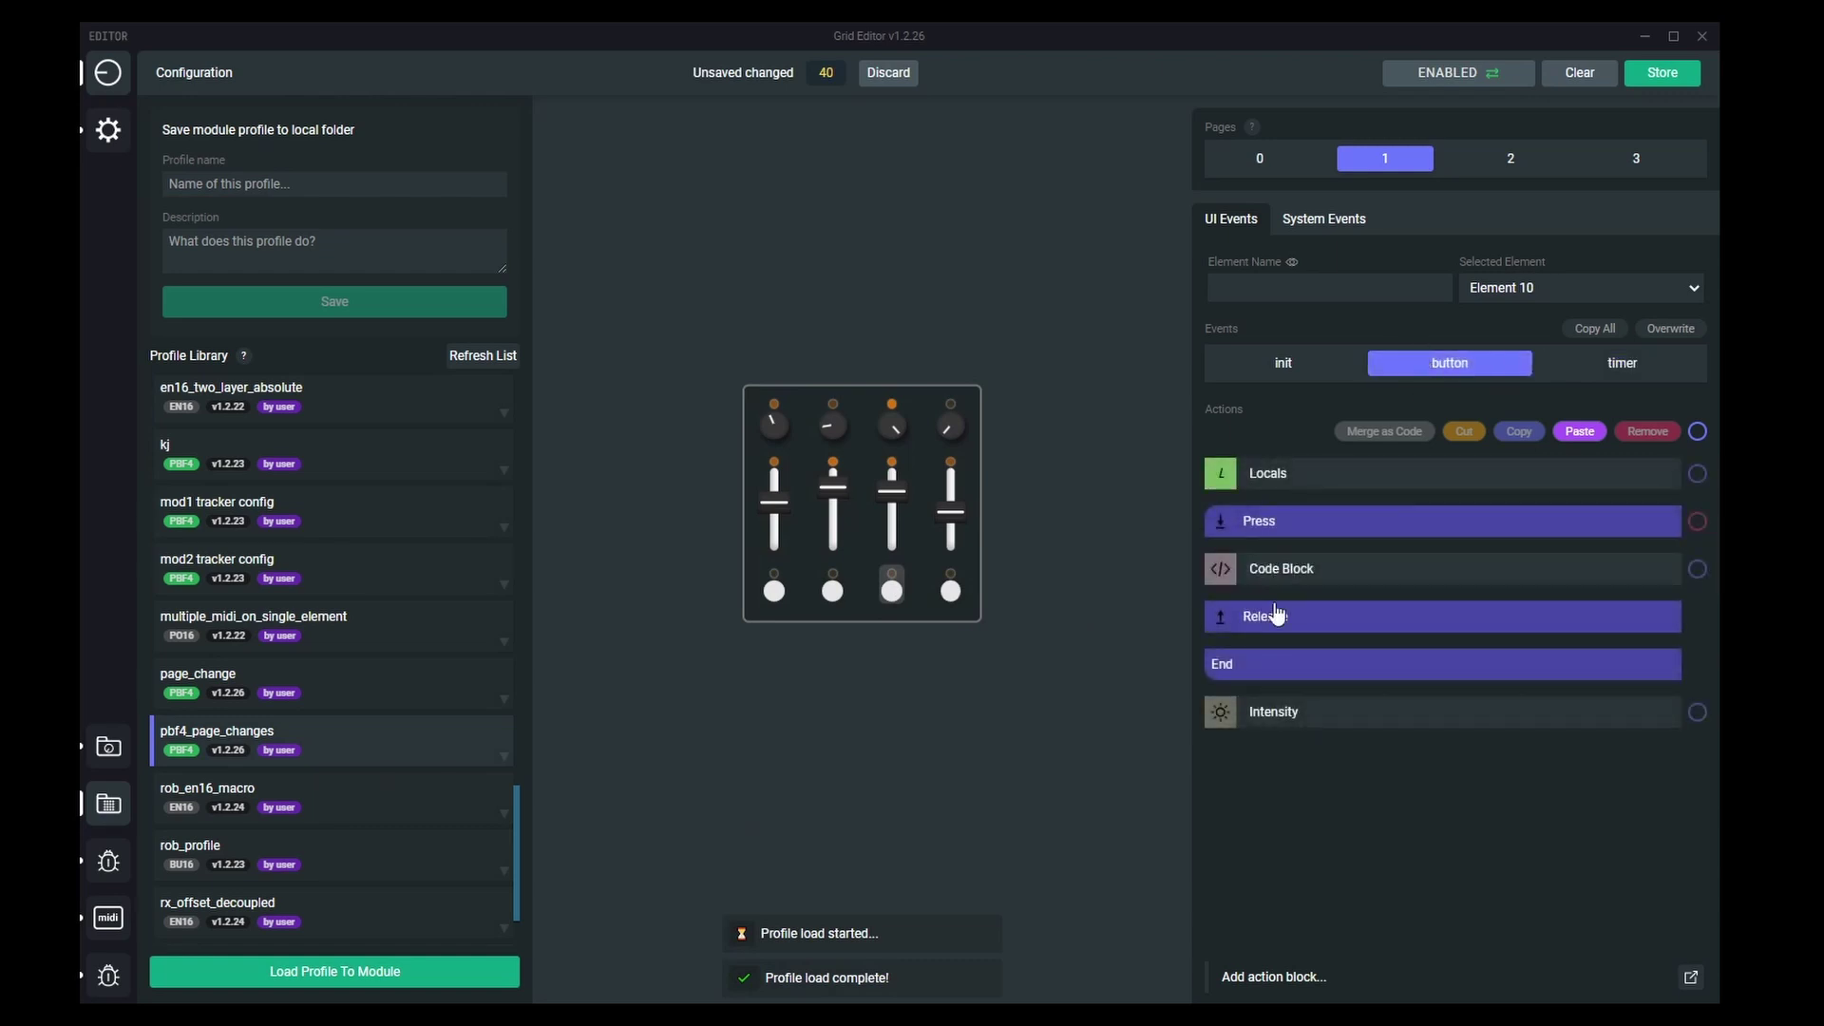
{"action": "left_click", "coordinate": [1295, 569]}
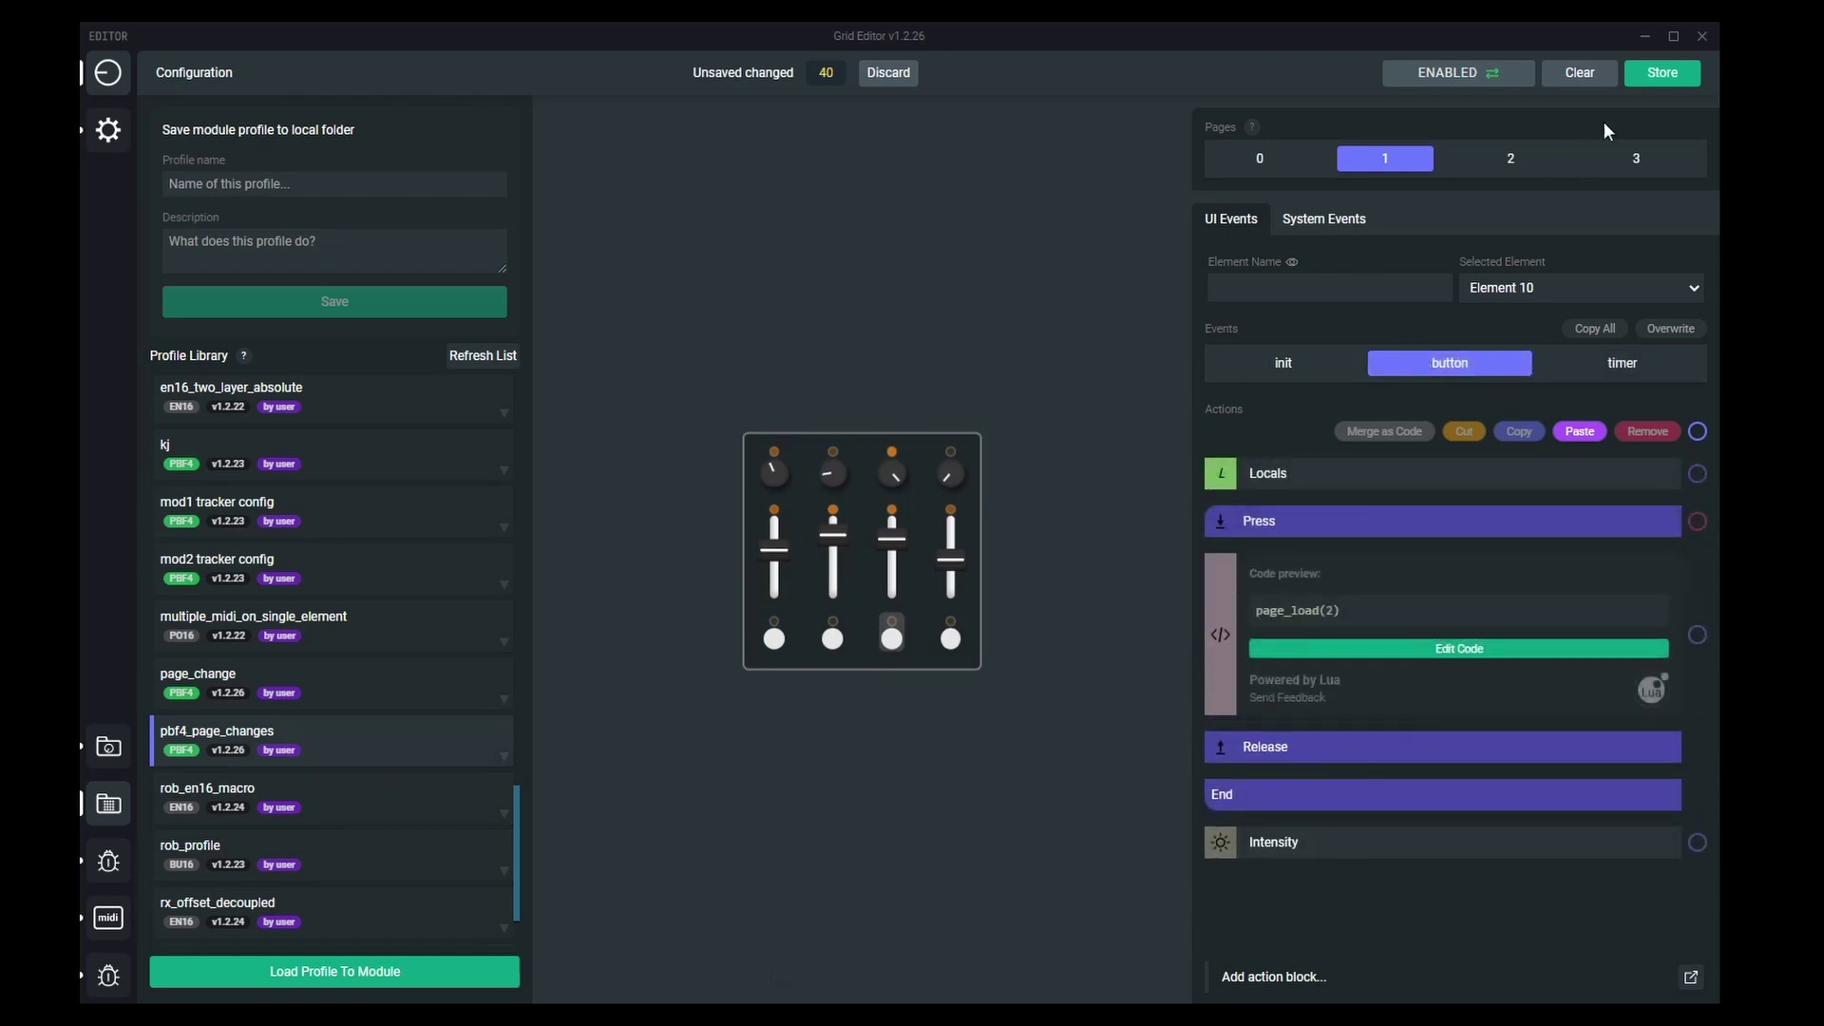
{"action": "left_click", "coordinate": [1664, 74]}
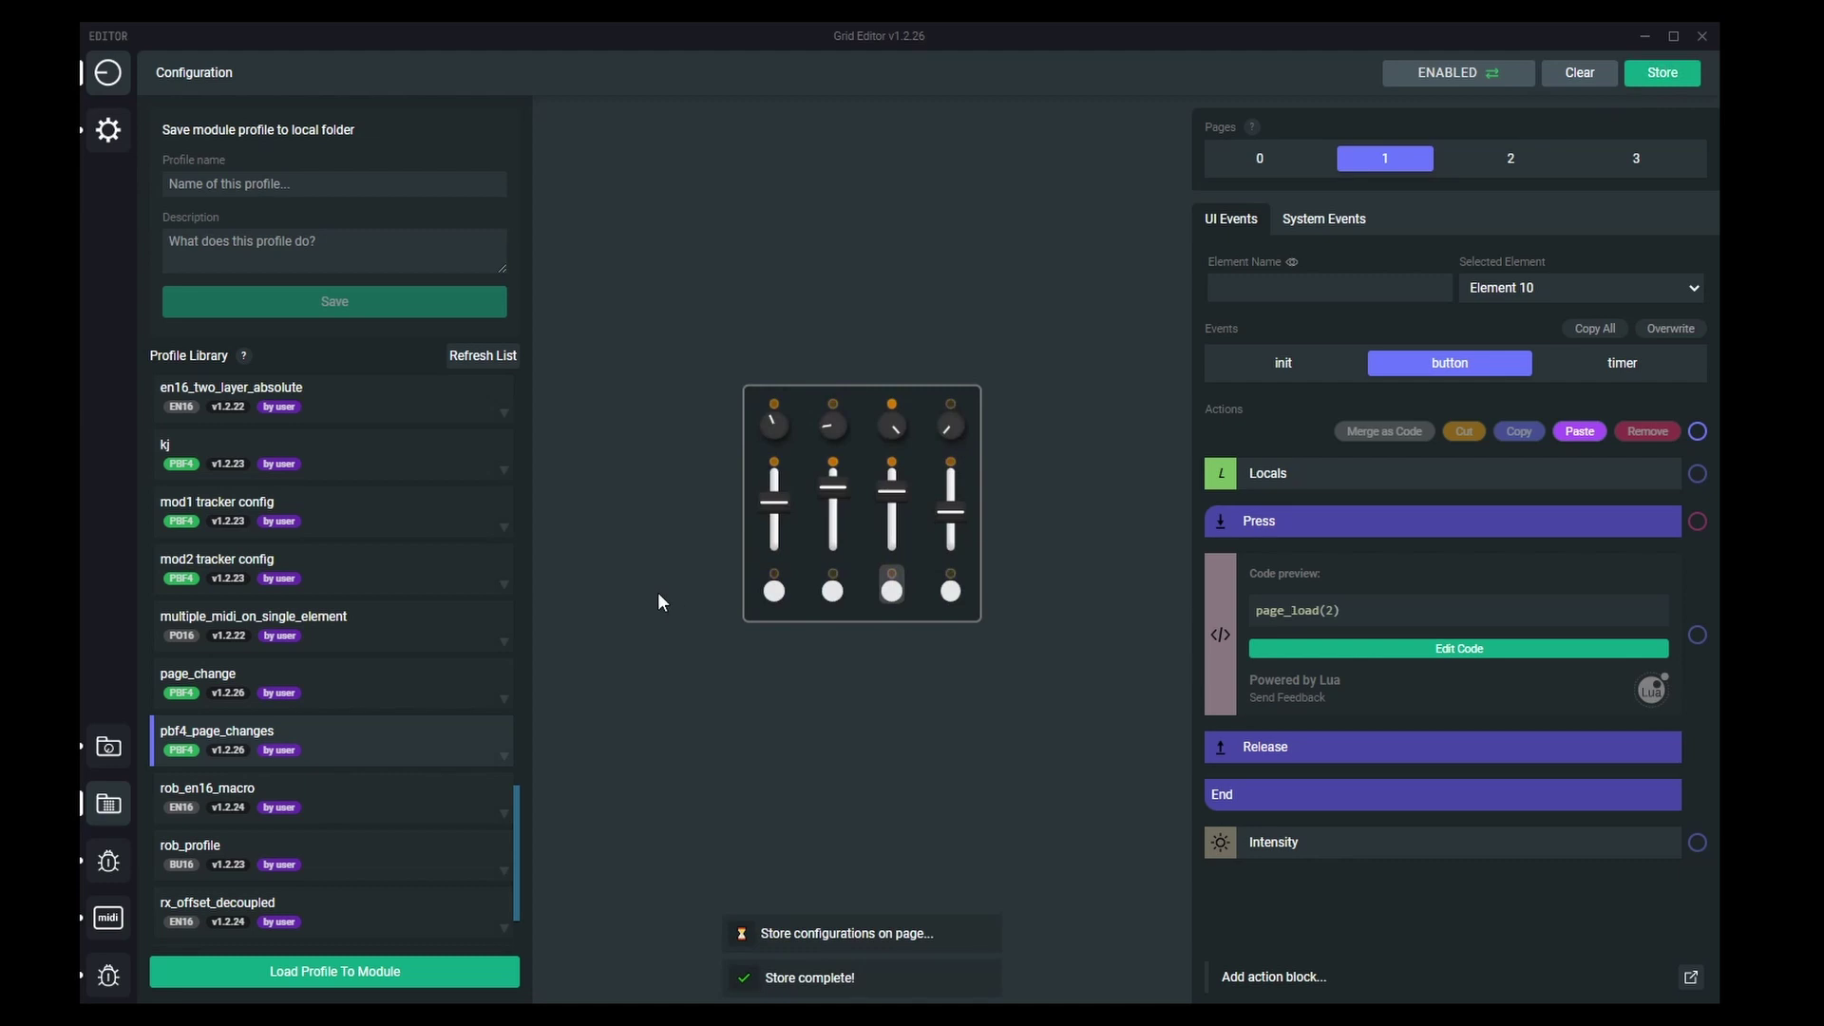
- Load the pbf4_page_changes profile onto page 2 of the module and store that page's configuration
{"action": "left_click", "coordinate": [1506, 163]}
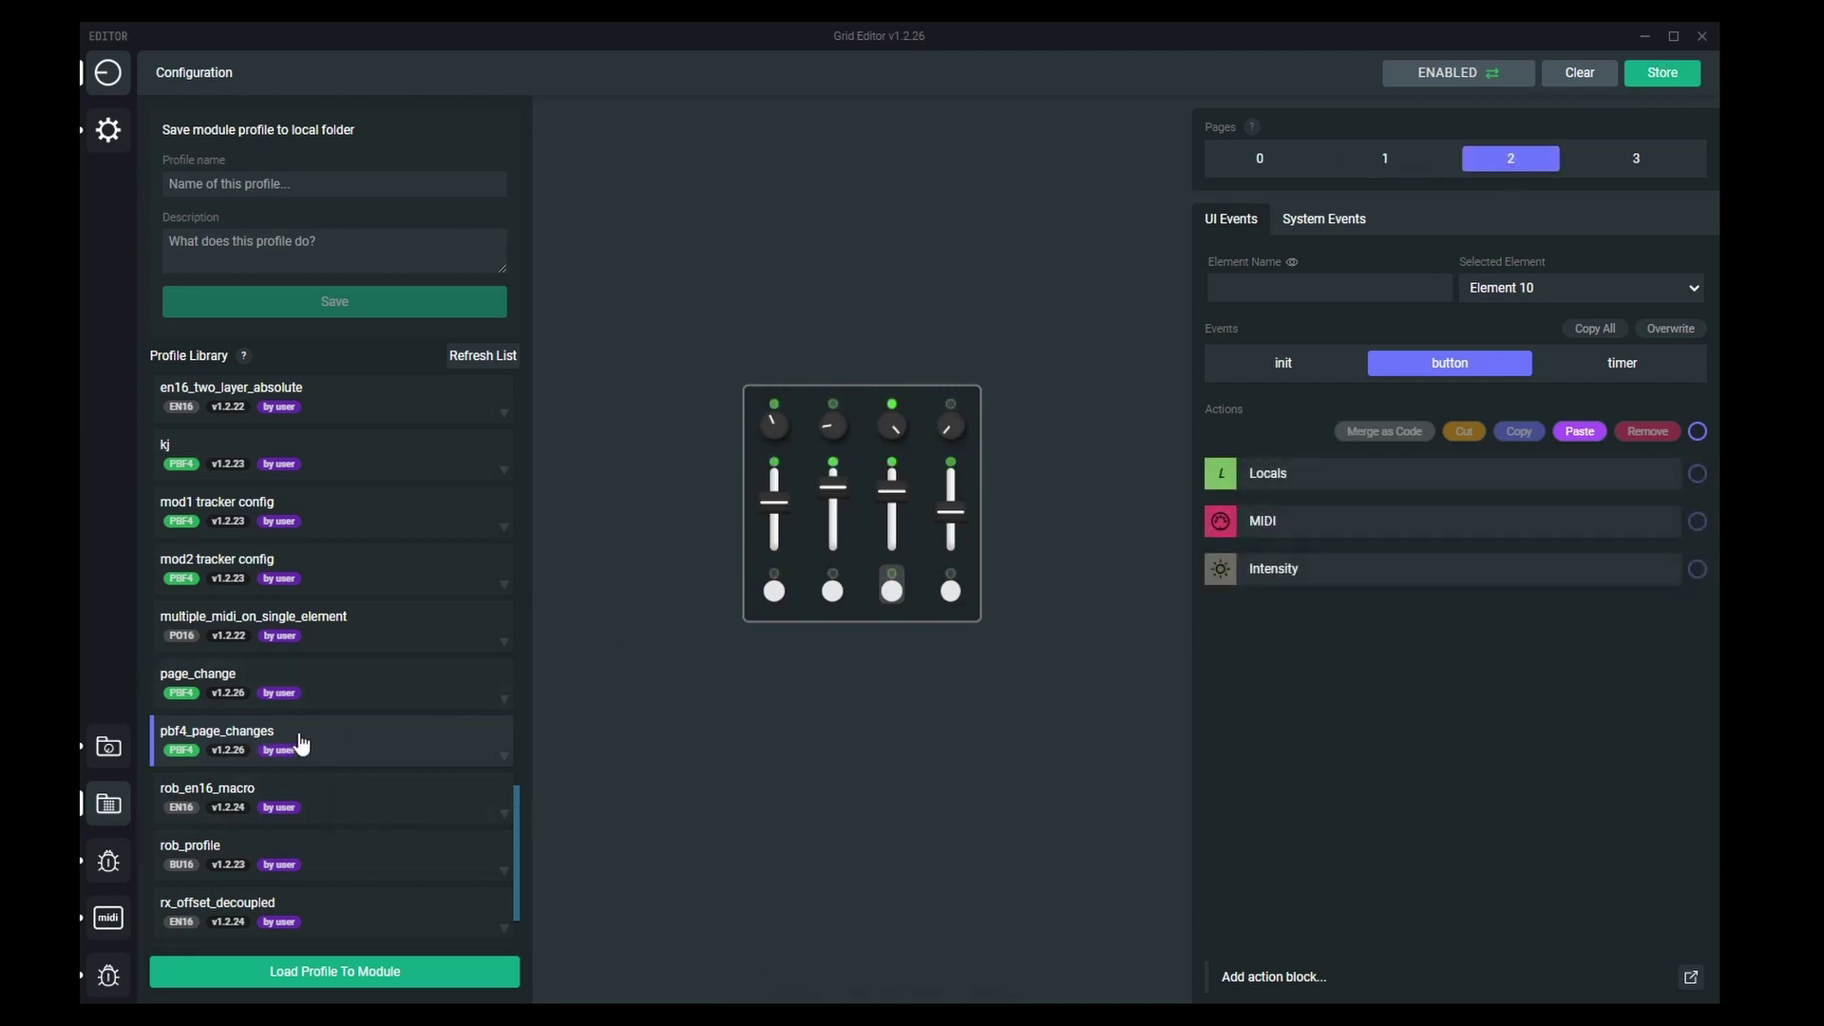
{"action": "left_click", "coordinate": [332, 971]}
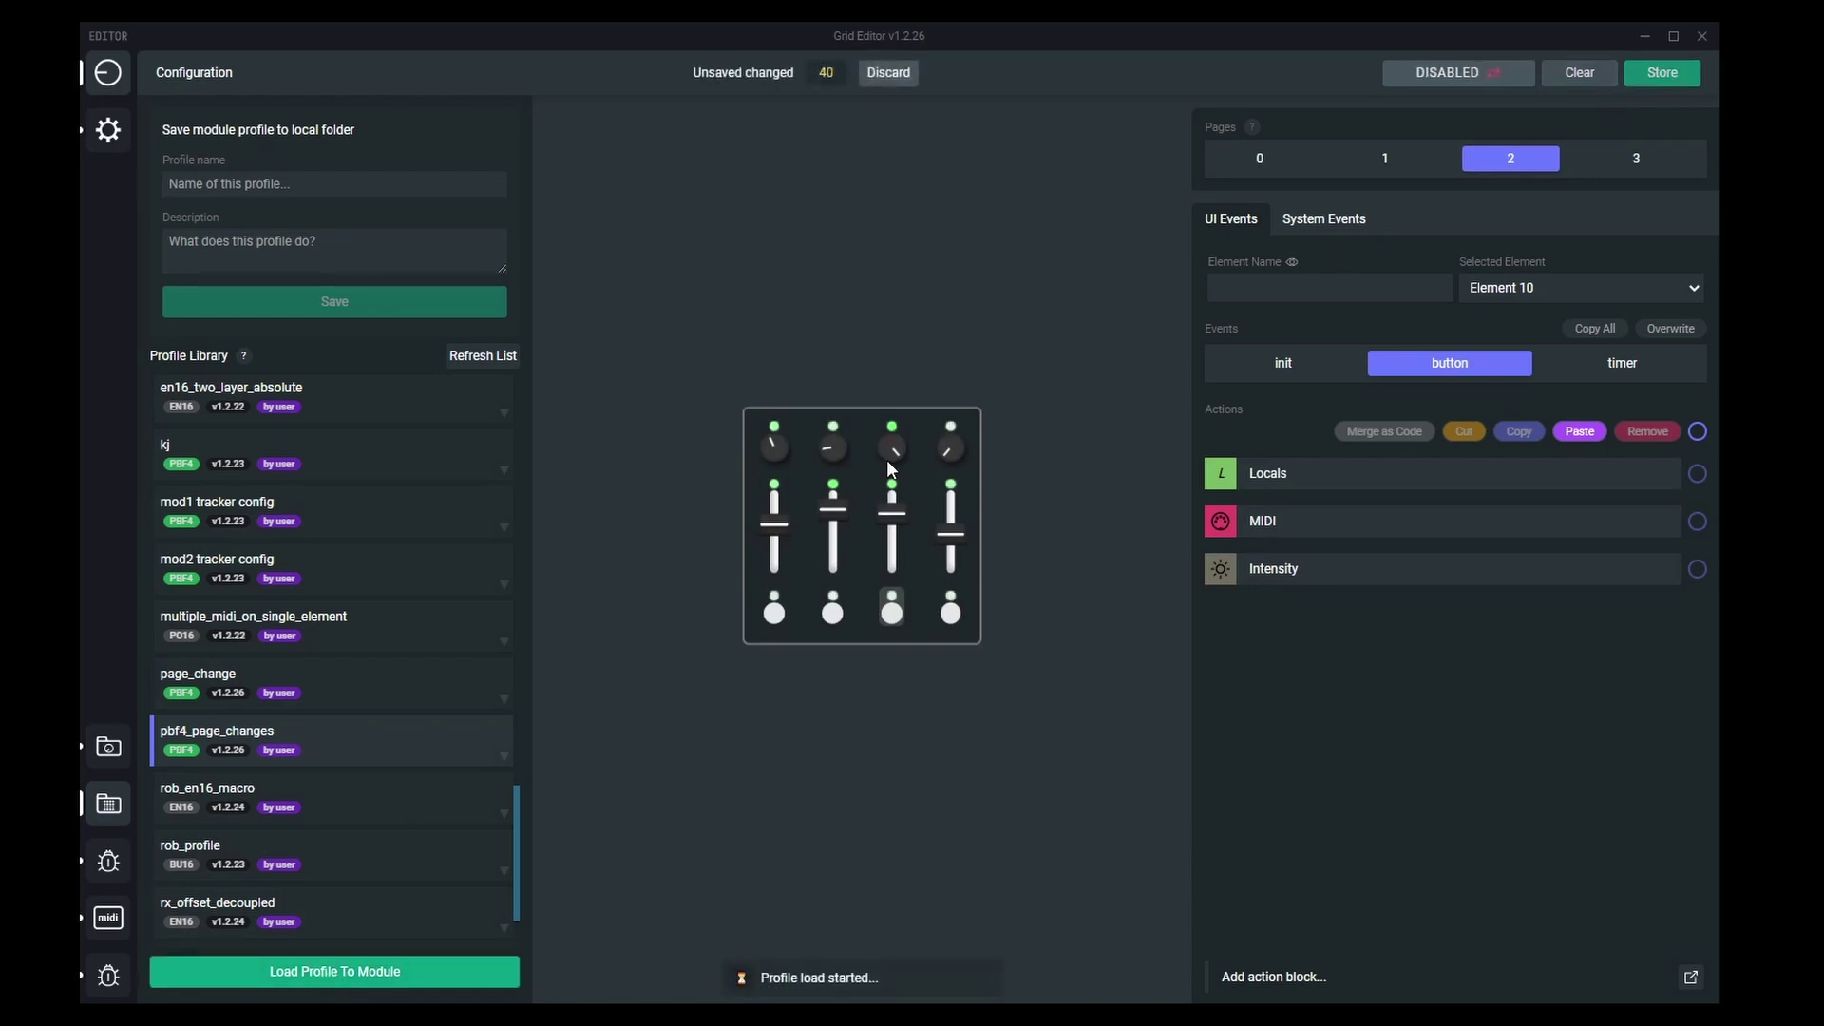
{"action": "left_click", "coordinate": [1672, 76]}
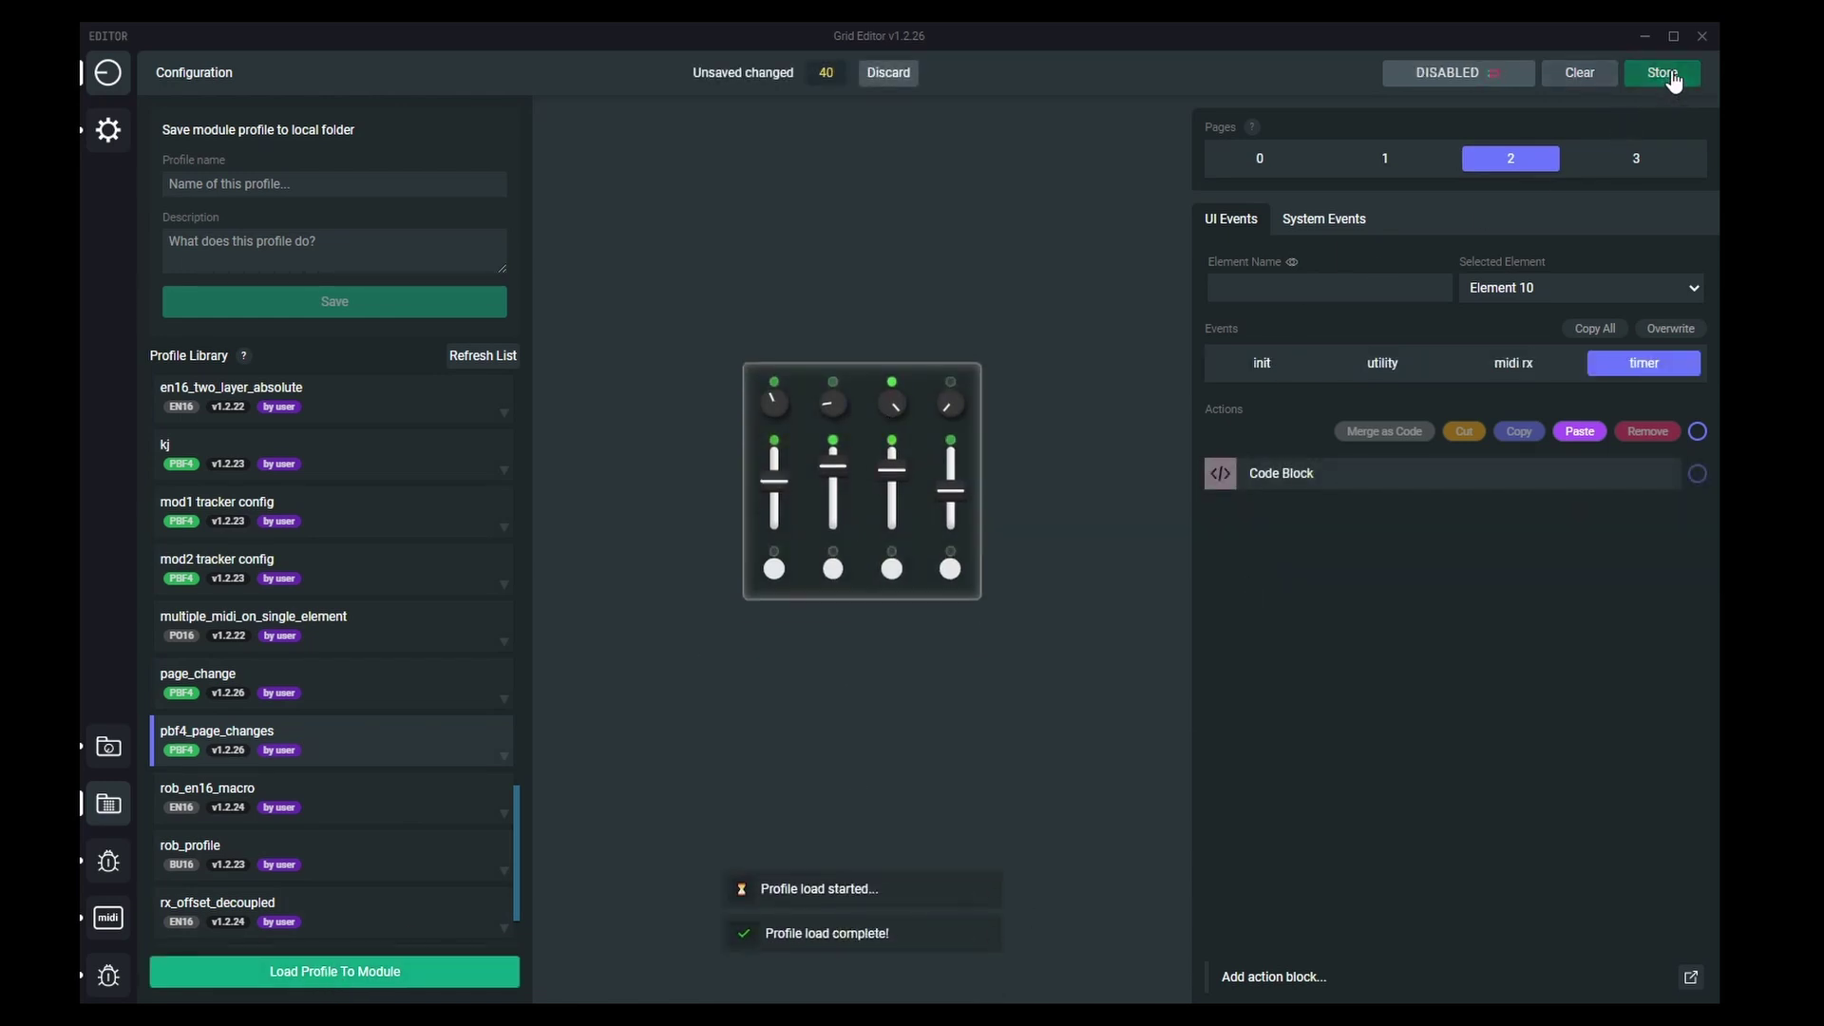
- Load the pbf4_page_changes profile onto page 3 of the module and store that page's configuration
{"action": "left_click", "coordinate": [1655, 166]}
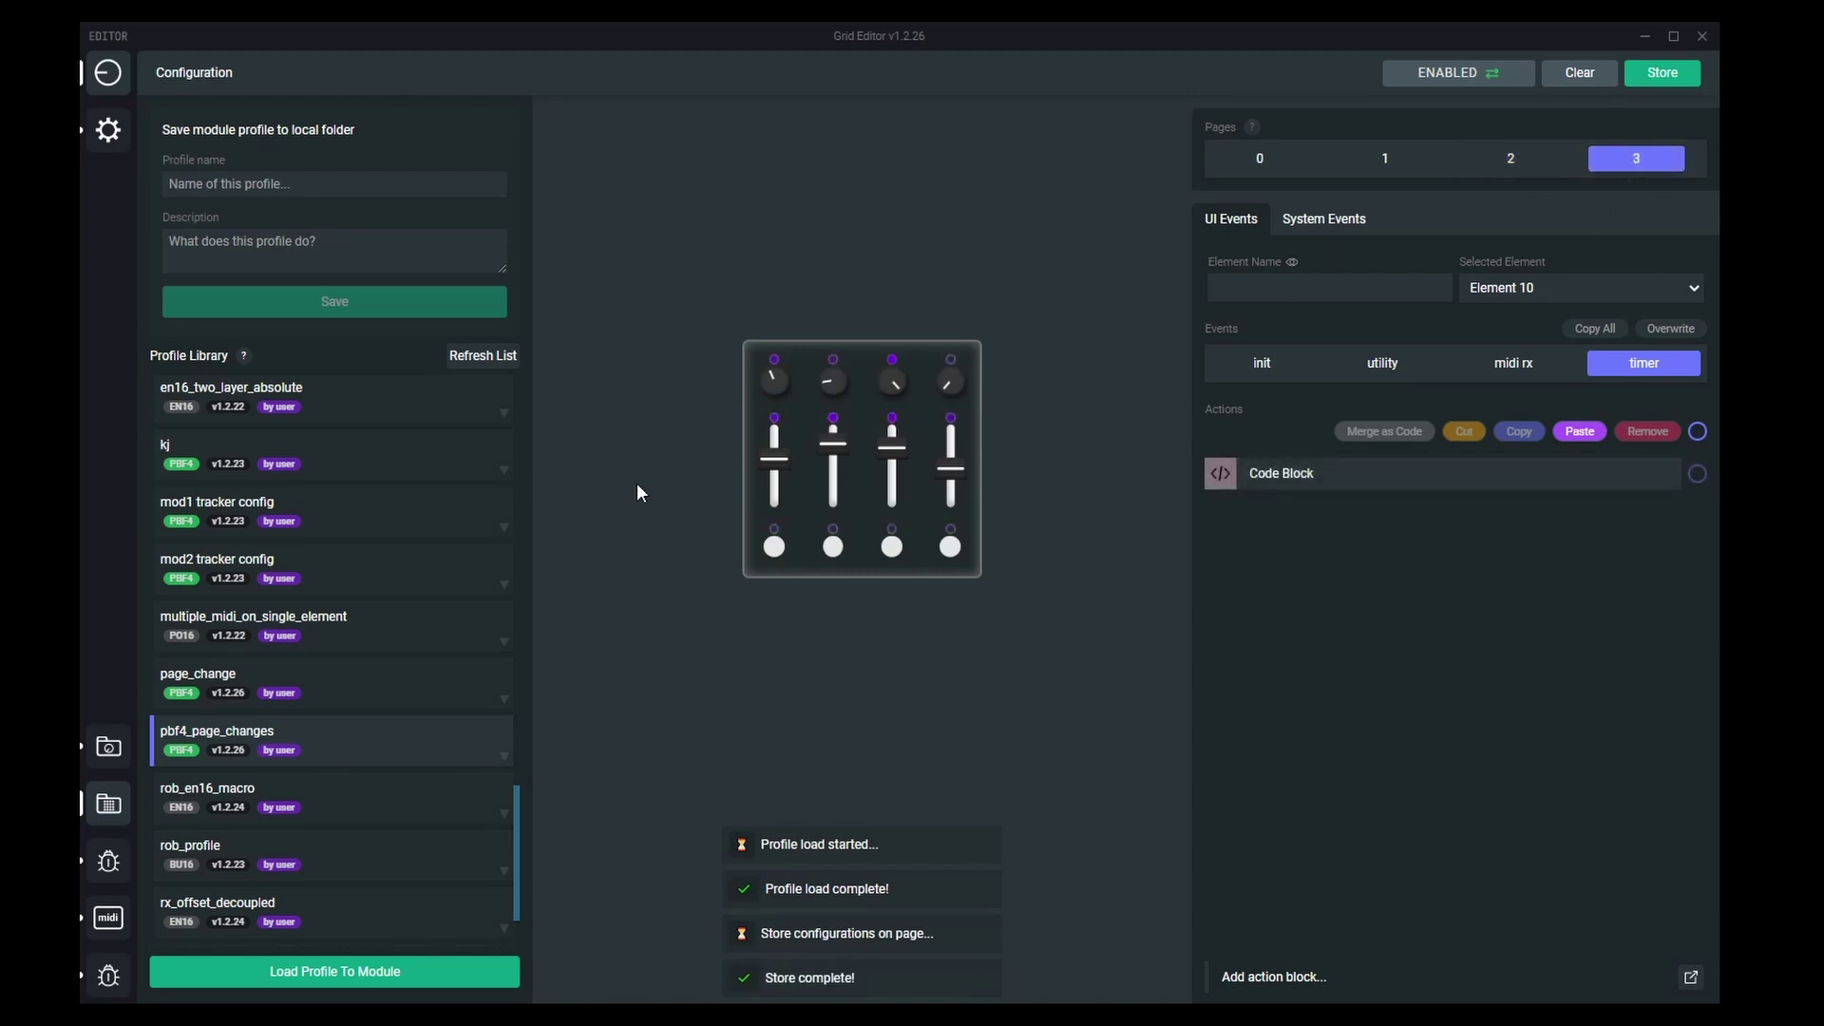
{"action": "left_click", "coordinate": [314, 964]}
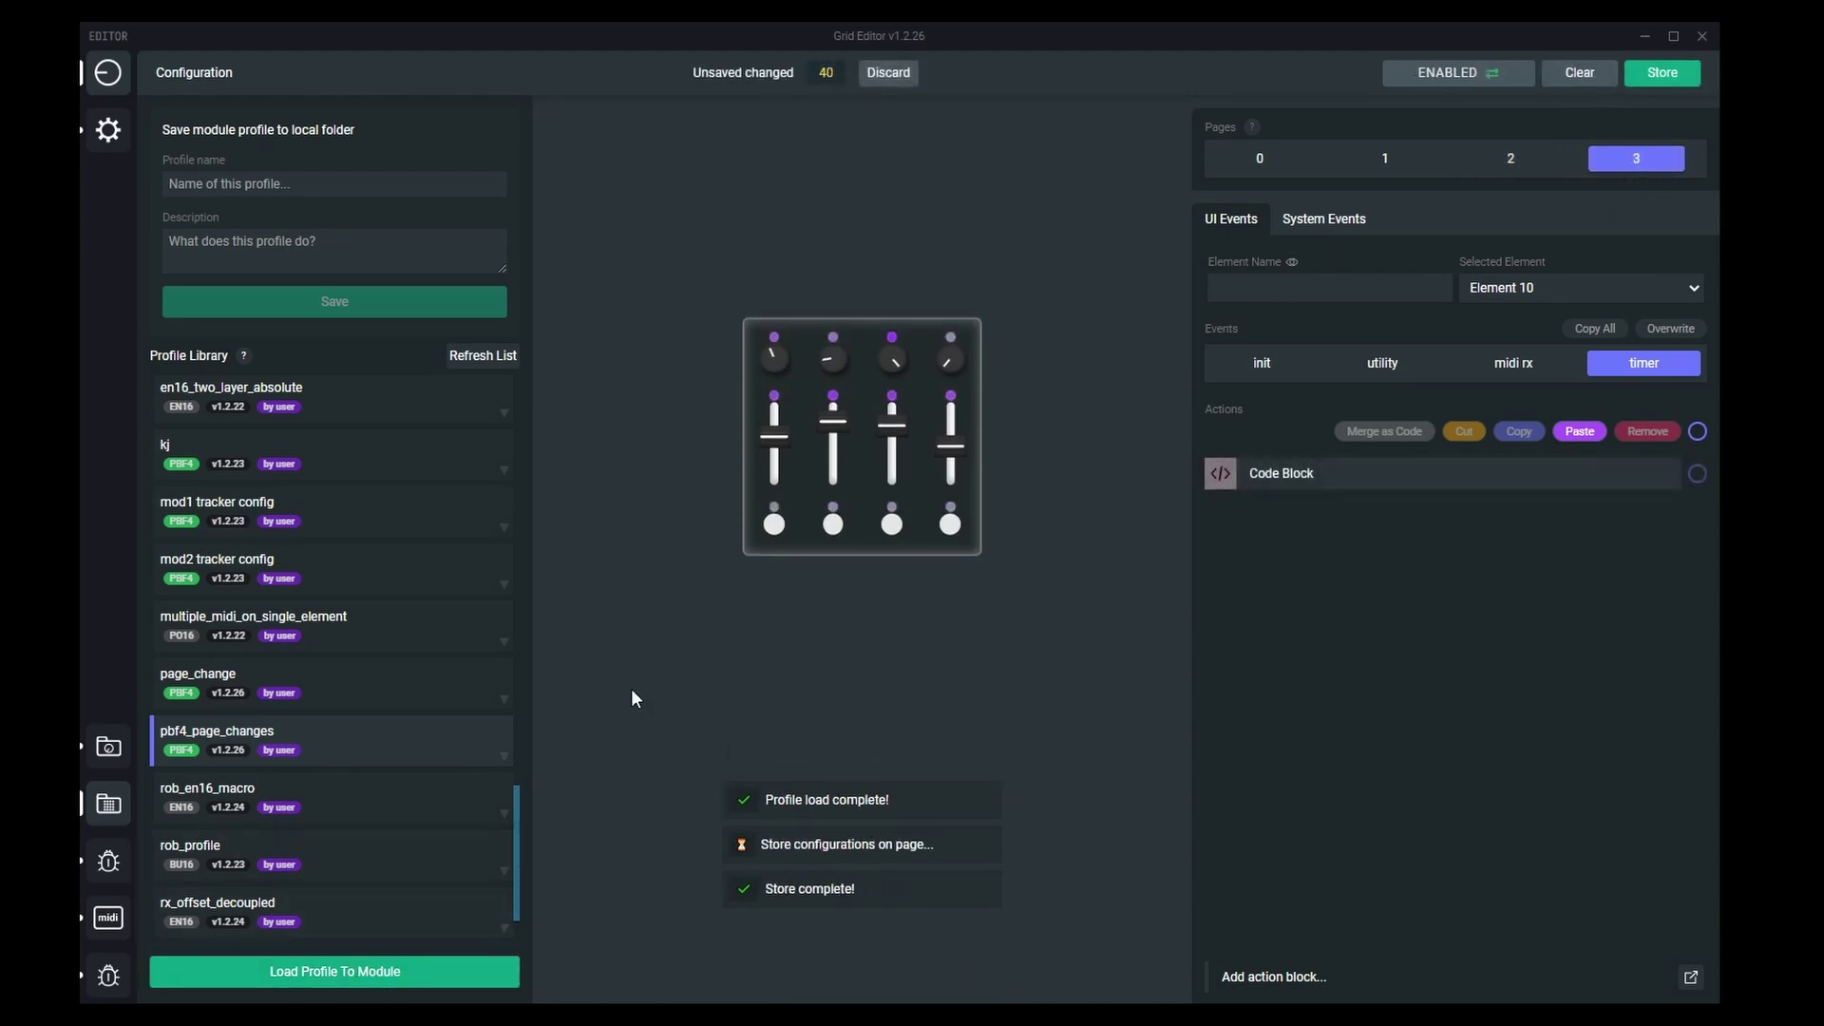
{"action": "left_click", "coordinate": [1672, 76]}
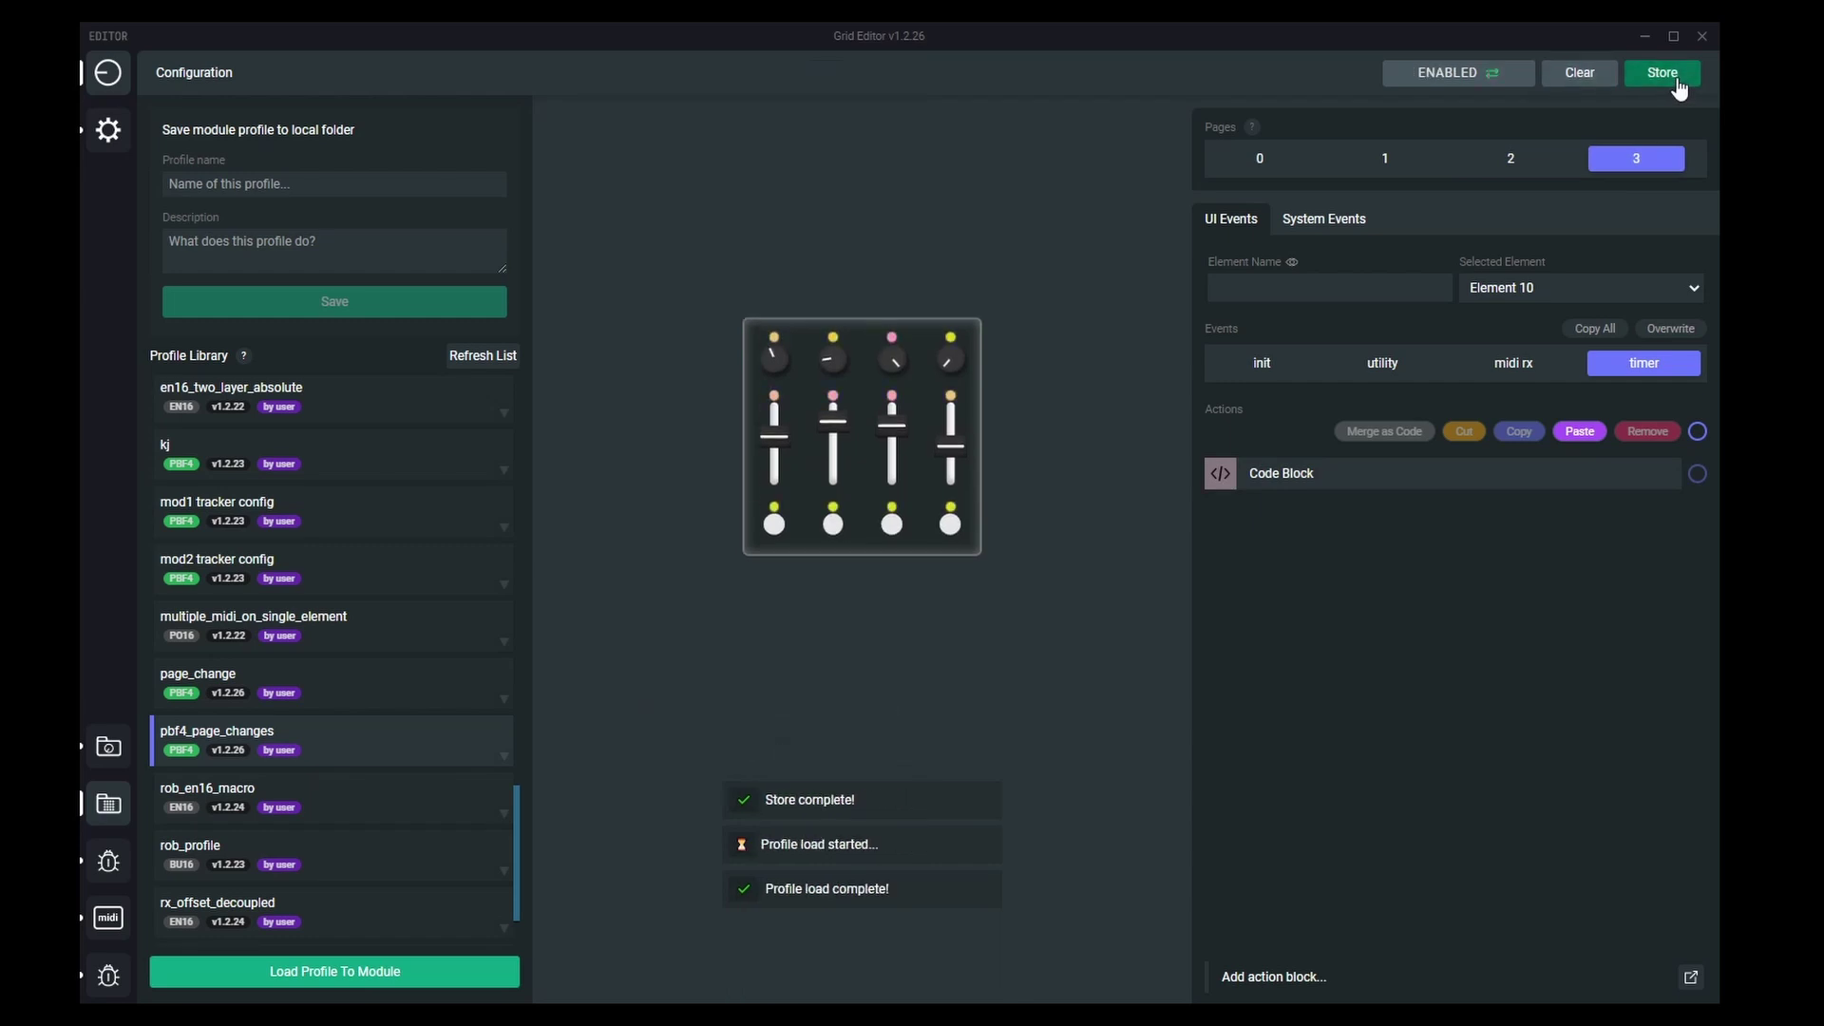